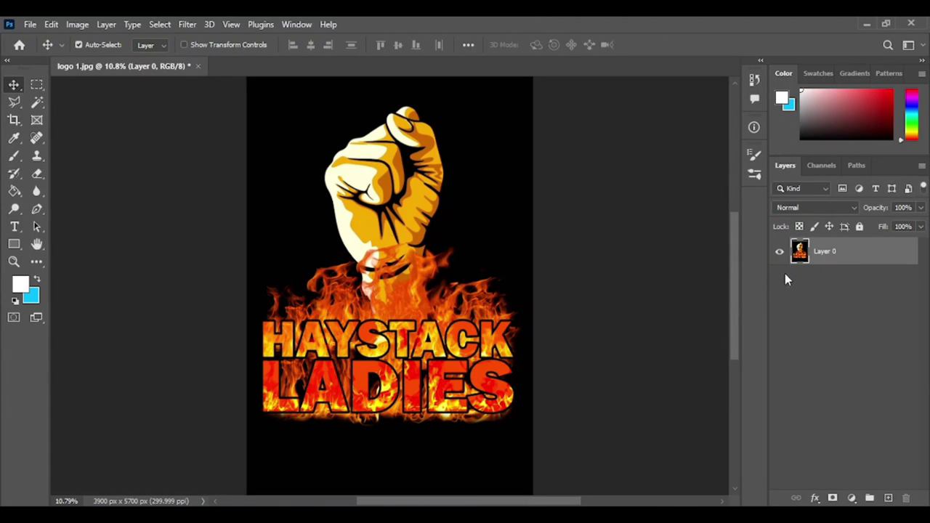
- In the Channels panel, view the Red, Green and Blue channels one by one, then return to RGB
click(810, 166)
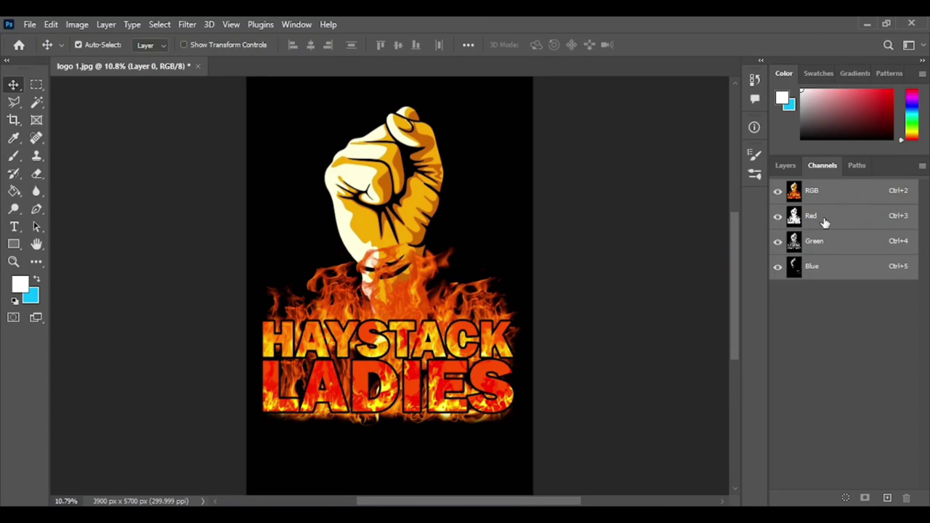
click(629, 252)
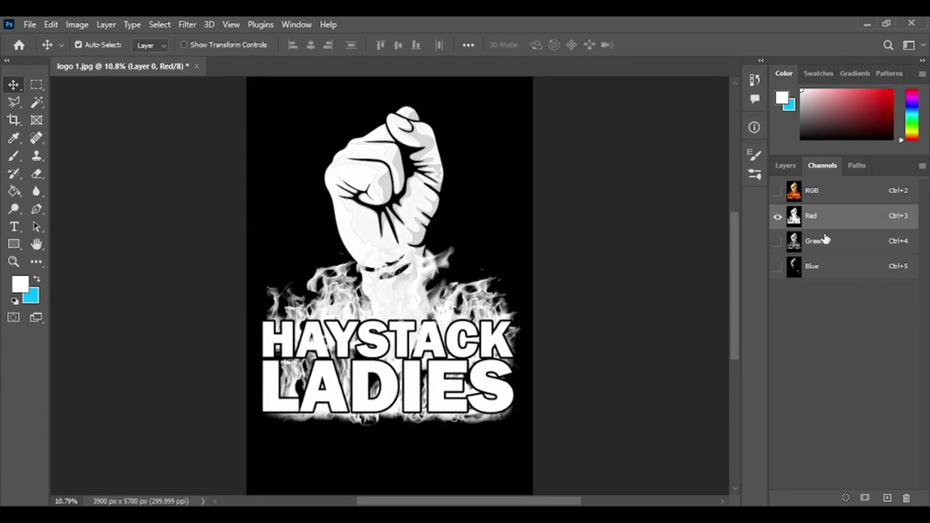
click(826, 244)
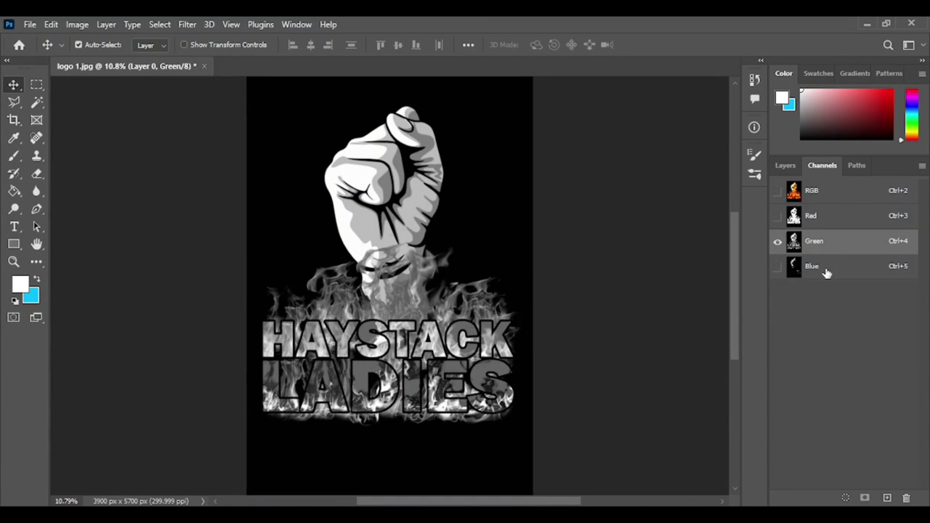
click(826, 268)
click(827, 244)
click(827, 218)
click(823, 192)
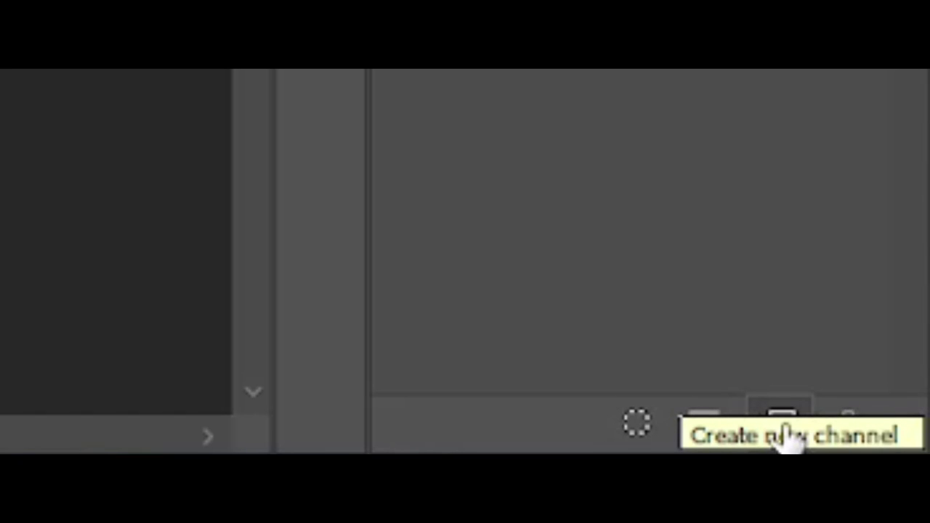
- Add a new spot colour channel named Black, coloured pure black at 100% solidity
click(783, 429)
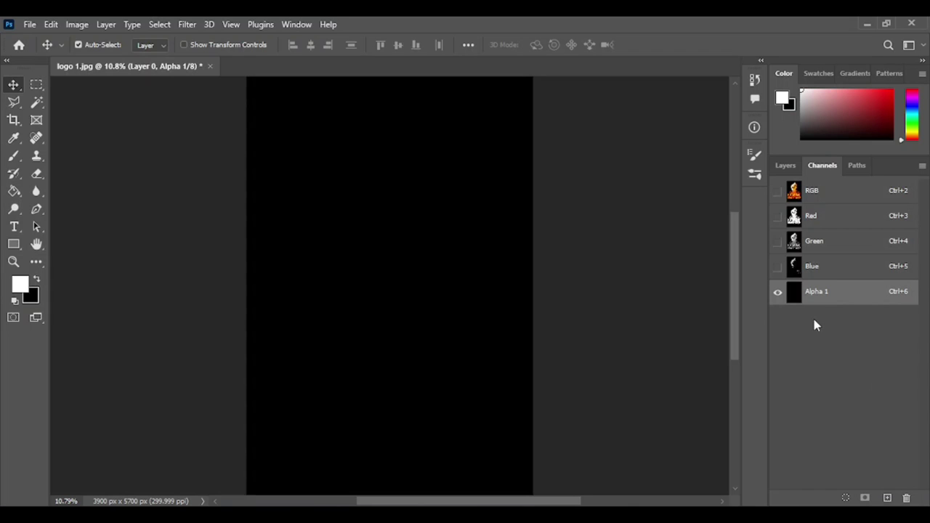
double_click(843, 300)
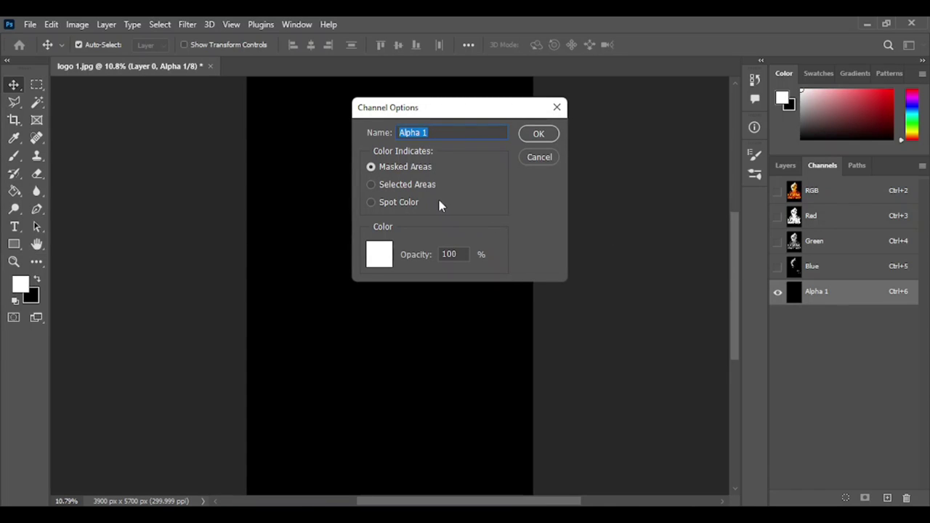
text(b)
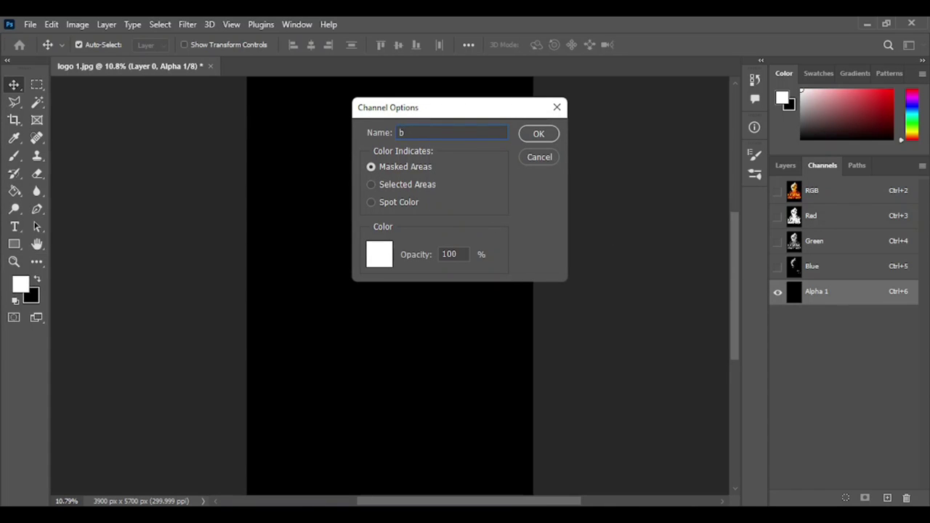
text(lack t-)
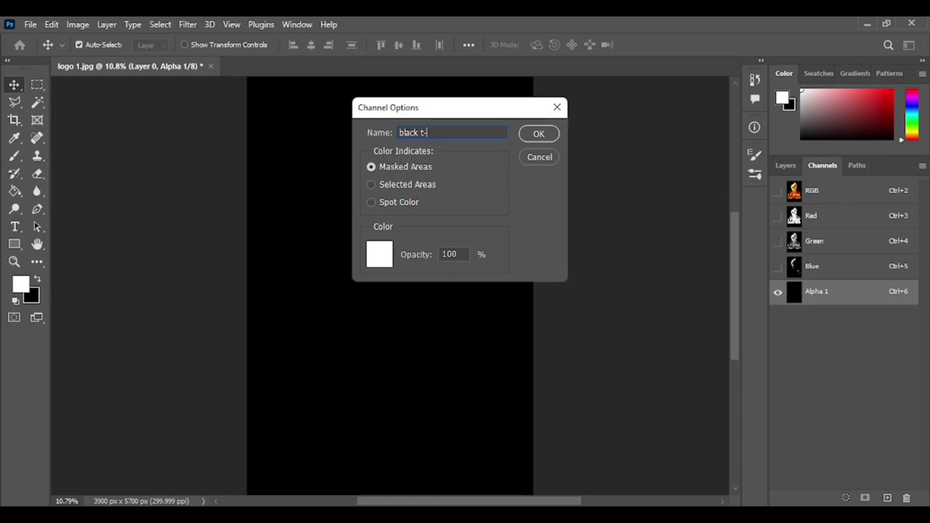
text(sh)
key(BackSpace)
key(BackSpace)
key(BackSpace)
key(BackSpace)
key(BackSpace)
key(BackSpace)
key(BackSpace)
key(BackSpace)
key(BackSpace)
key(BackSpace)
key(BackSpace)
key(BackSpace)
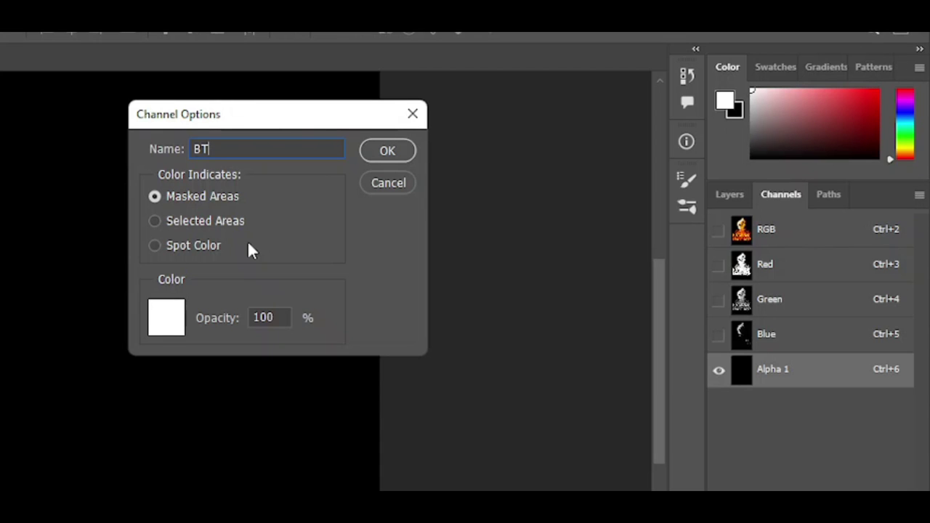
click(188, 245)
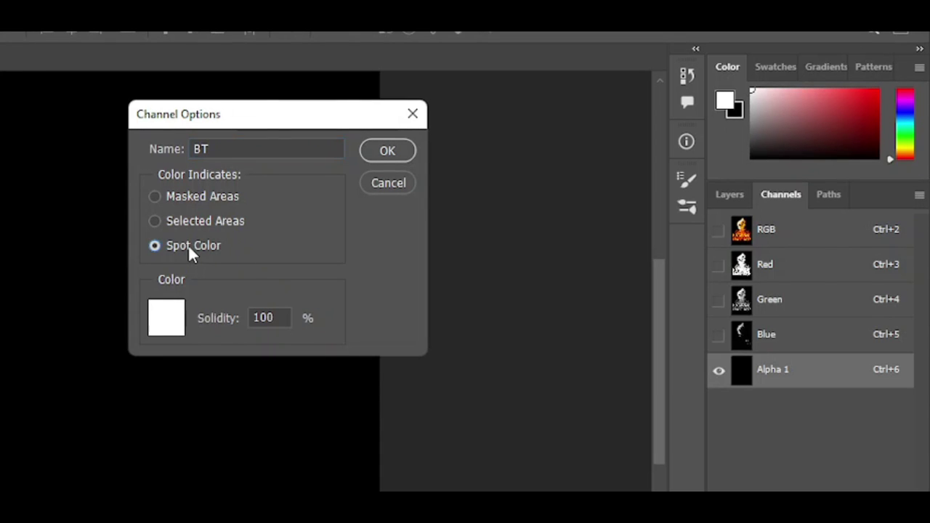
click(162, 315)
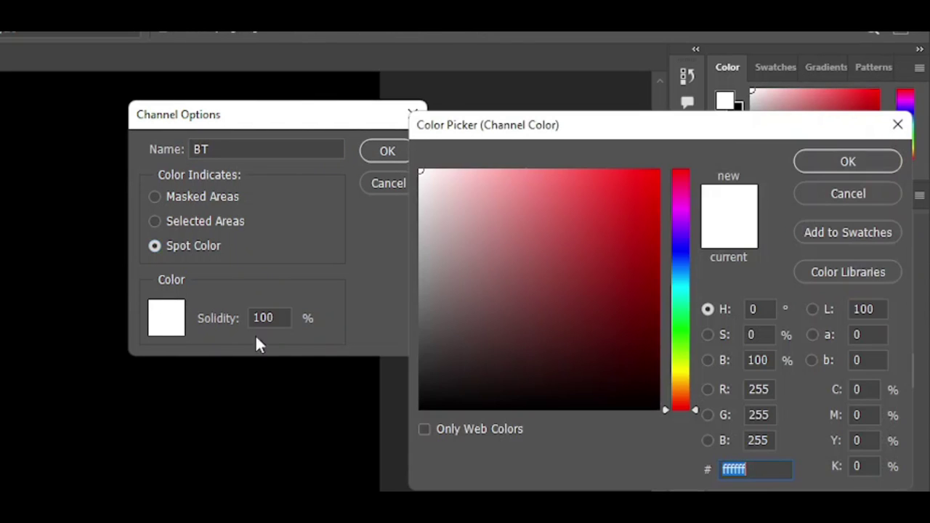
drag(438, 385, 349, 486)
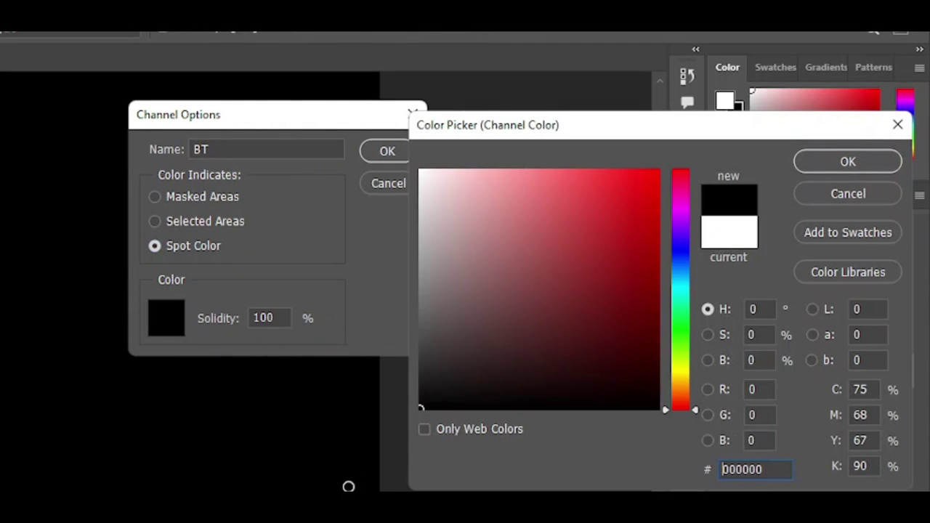
click(816, 164)
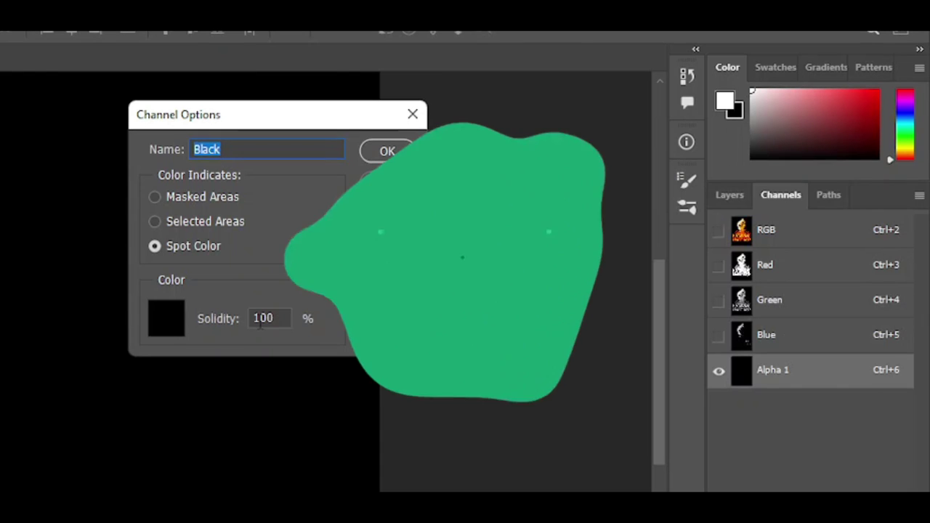
click(274, 319)
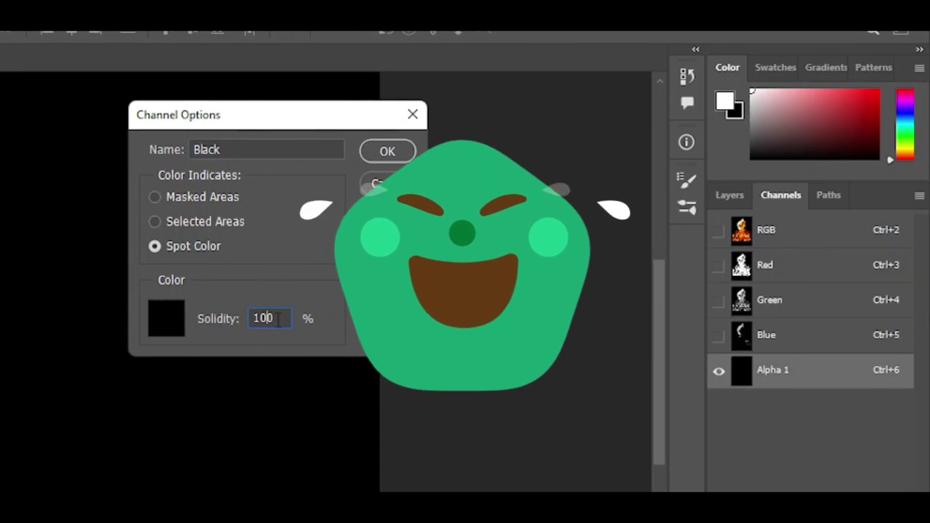
click(387, 153)
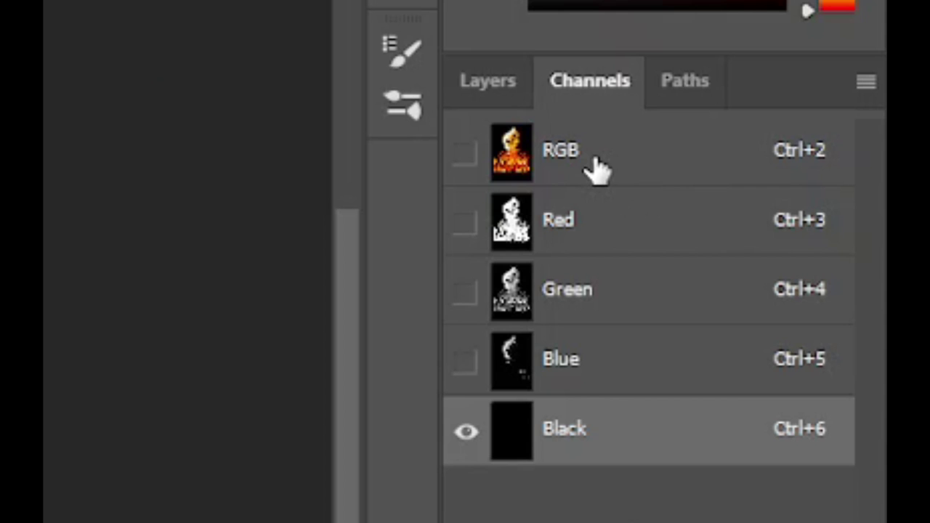
- Load the RGB composite's brightness as a selection and save it as channel Alpha 1
click(830, 192)
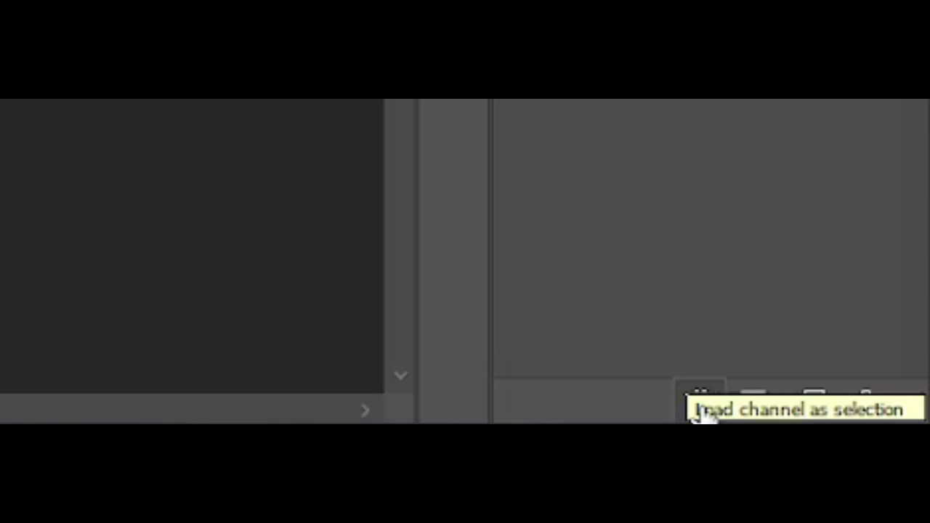
click(699, 404)
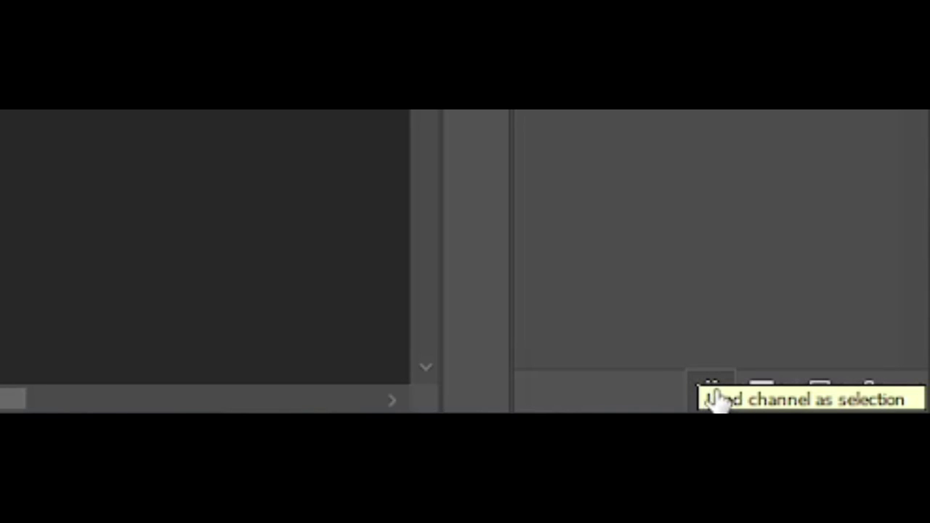
click(761, 392)
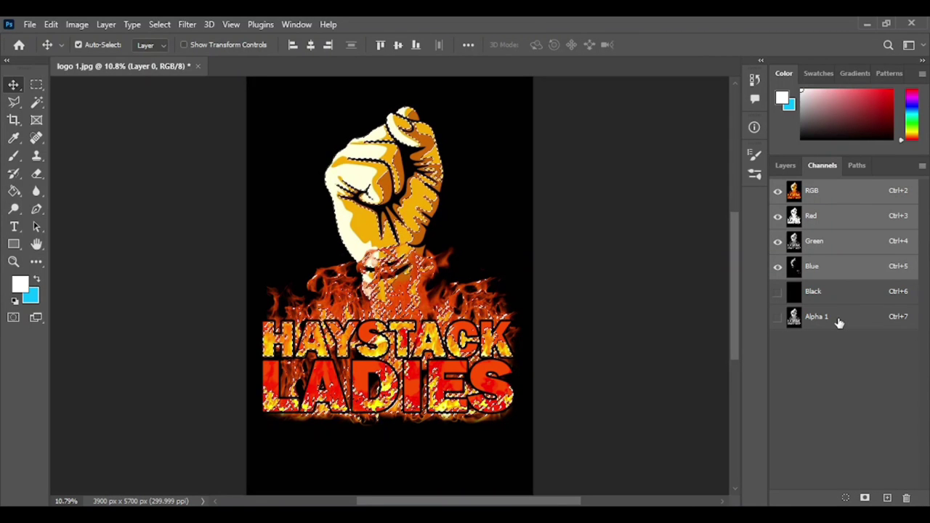
- Deselect, invert Alpha 1 so the logo is dark on white, and show the Black channel too
click(840, 322)
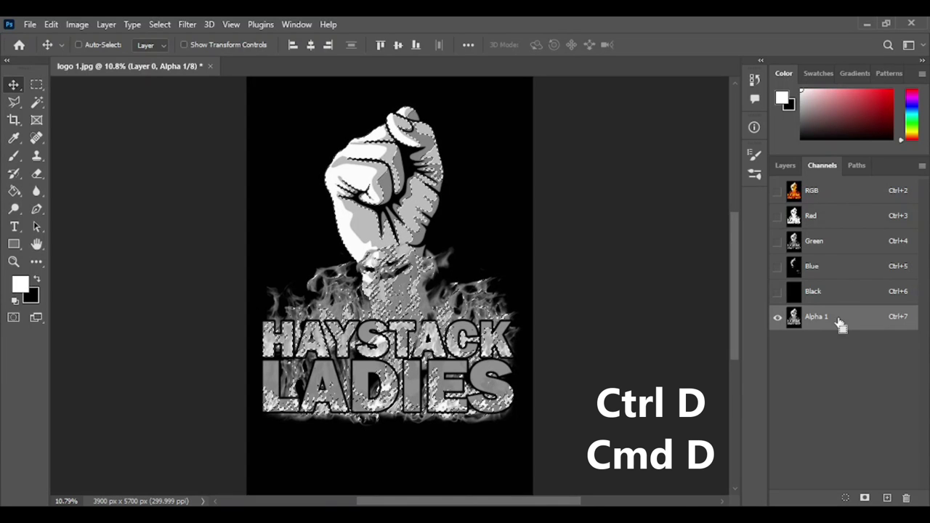
key(ctrl+d)
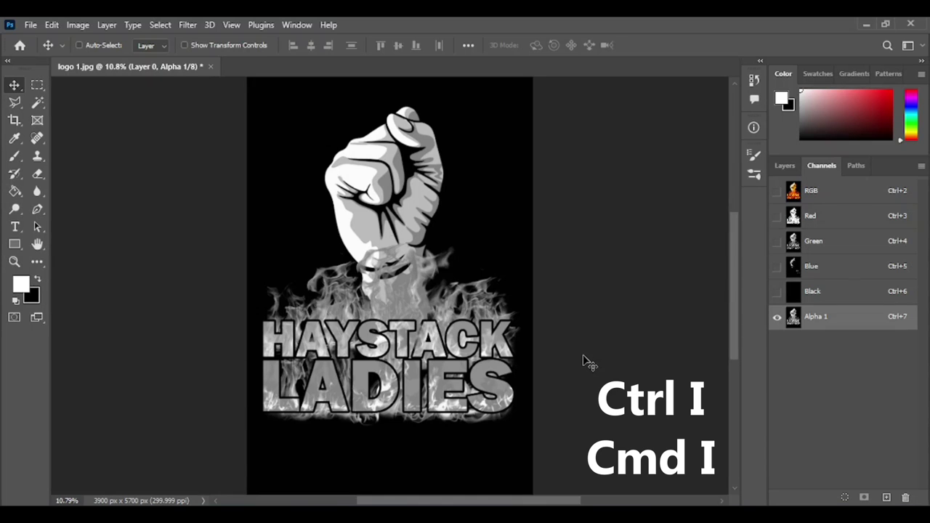
key(ctrl+i)
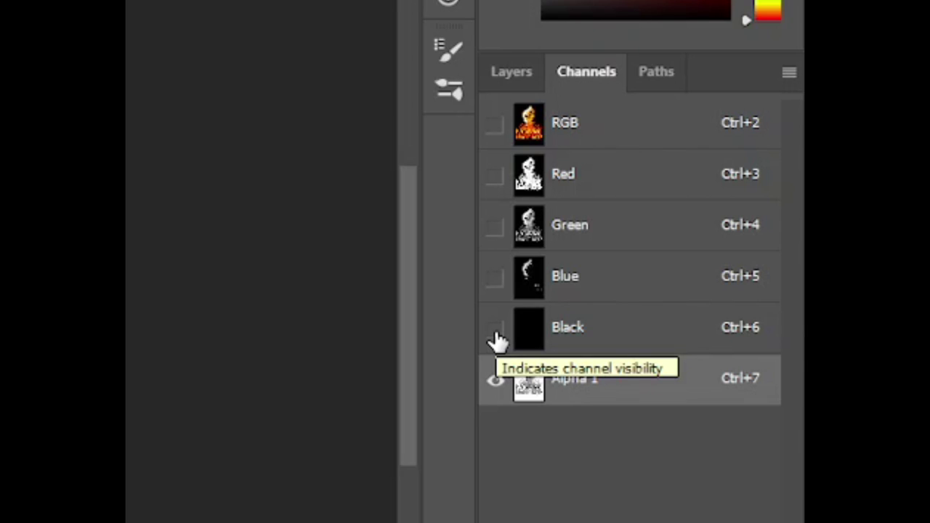
click(495, 330)
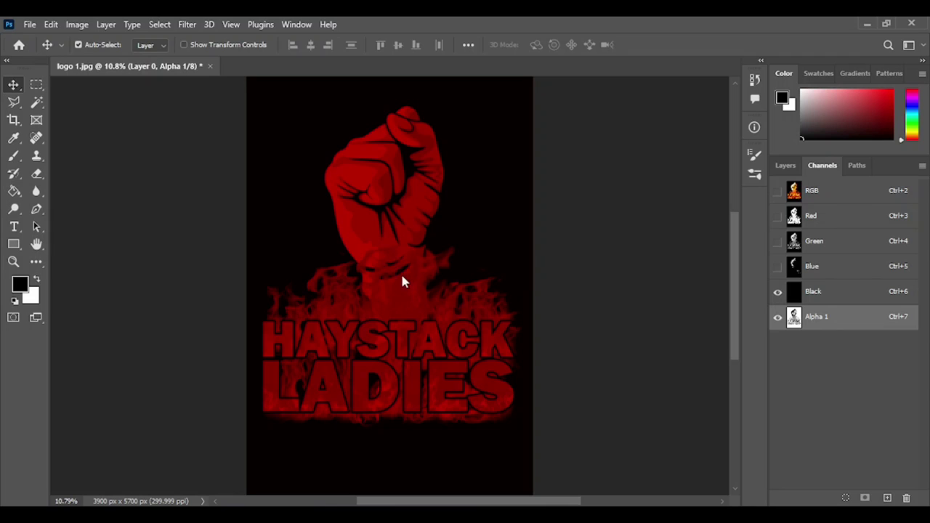
key(h)
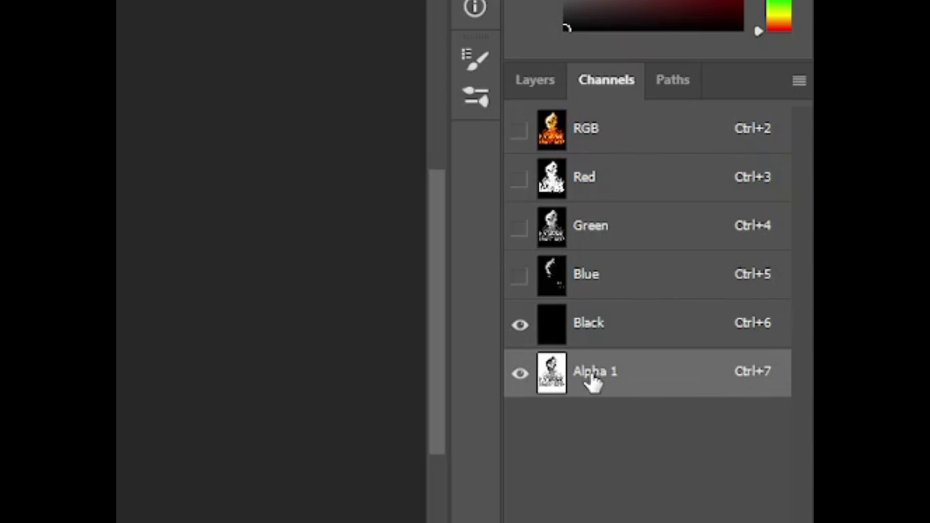
- Convert Alpha 1 into a white spot colour channel named W with 85% solidity
double_click(649, 383)
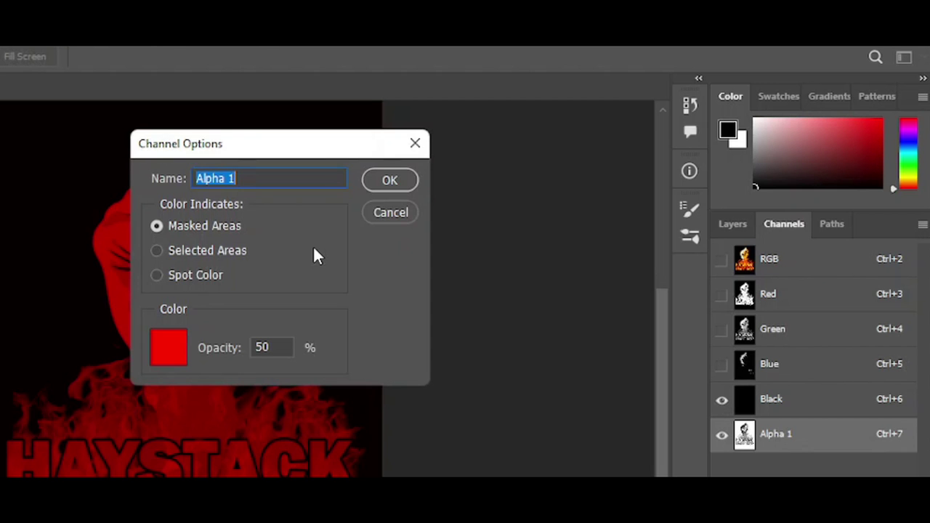
text(white base)
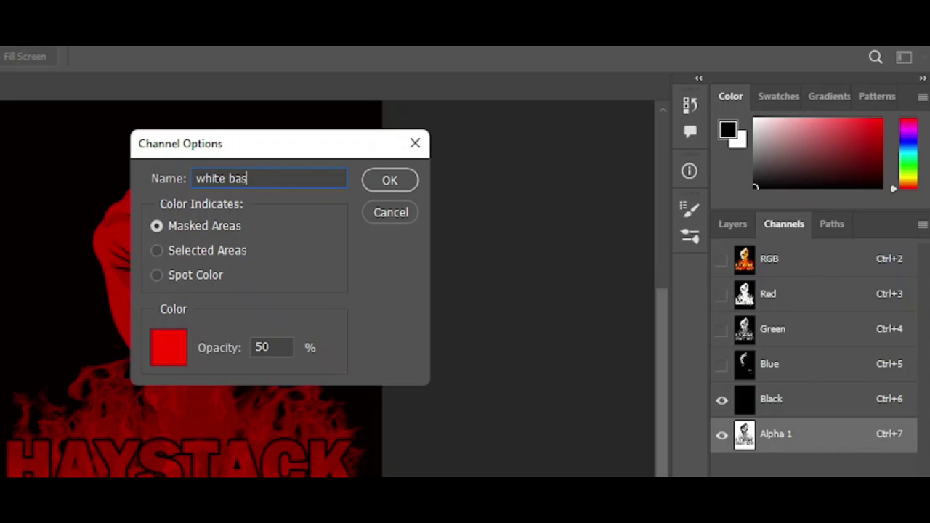
key(BackSpace)
key(BackSpace)
key(BackSpace)
key(BackSpace)
key(BackSpace)
key(BackSpace)
key(BackSpace)
key(BackSpace)
key(BackSpace)
text(W)
click(190, 275)
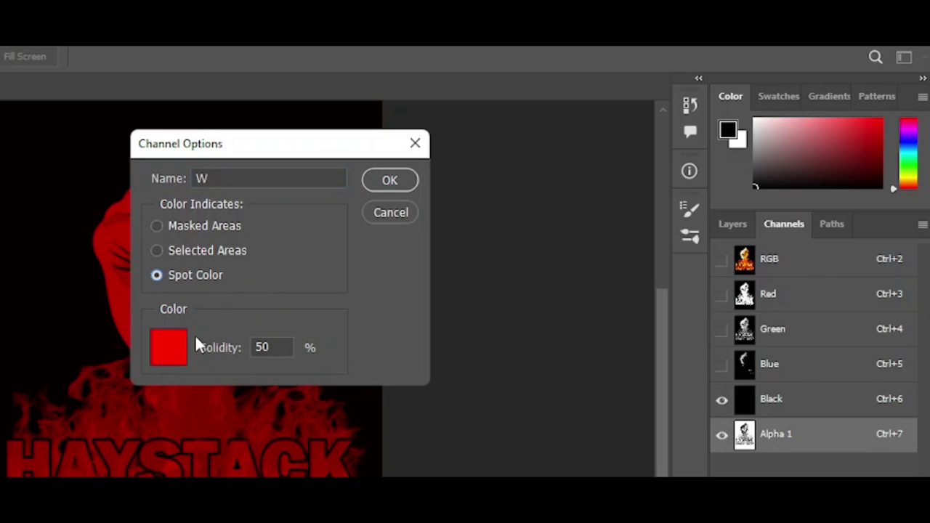
click(165, 354)
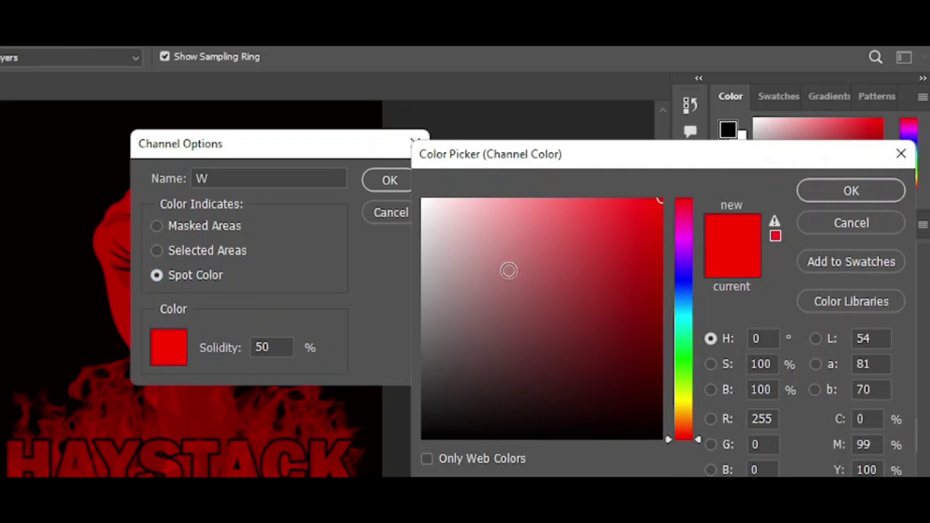
drag(446, 222, 409, 190)
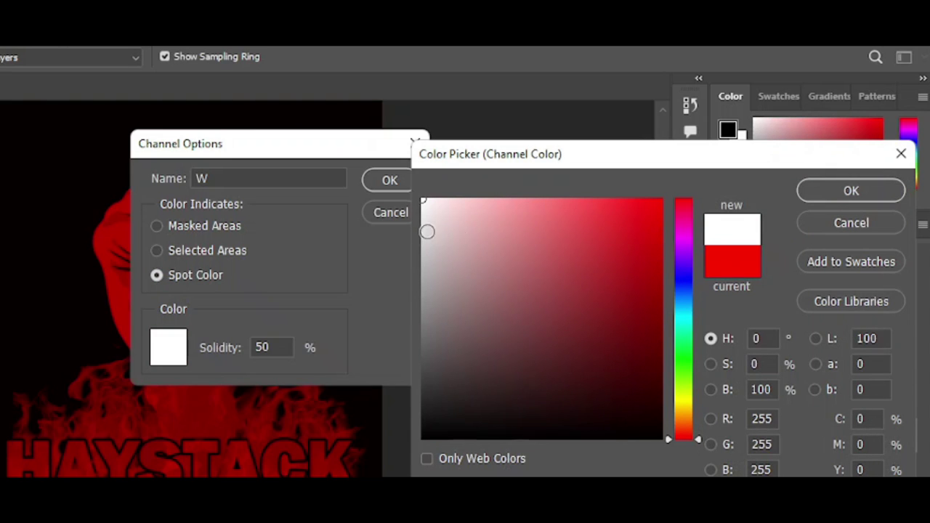
click(831, 192)
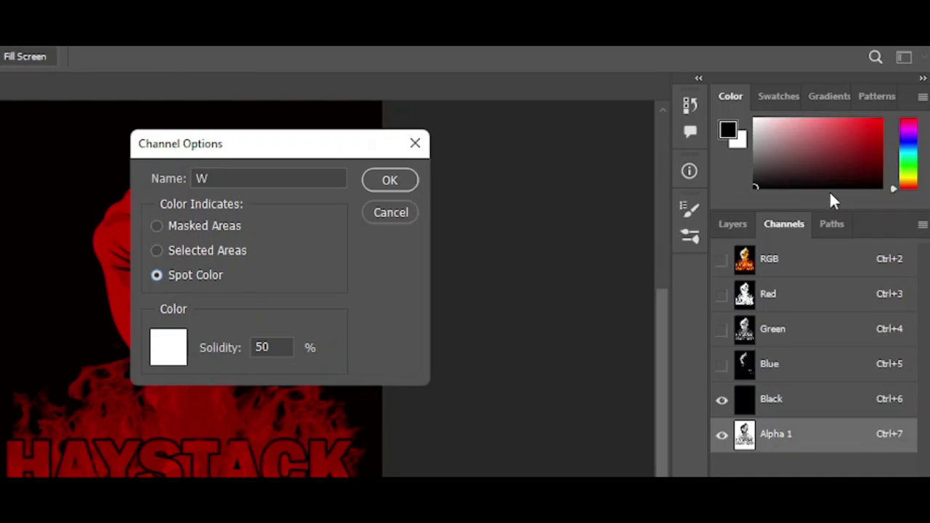
click(294, 347)
key(BackSpace)
key(BackSpace)
text(85)
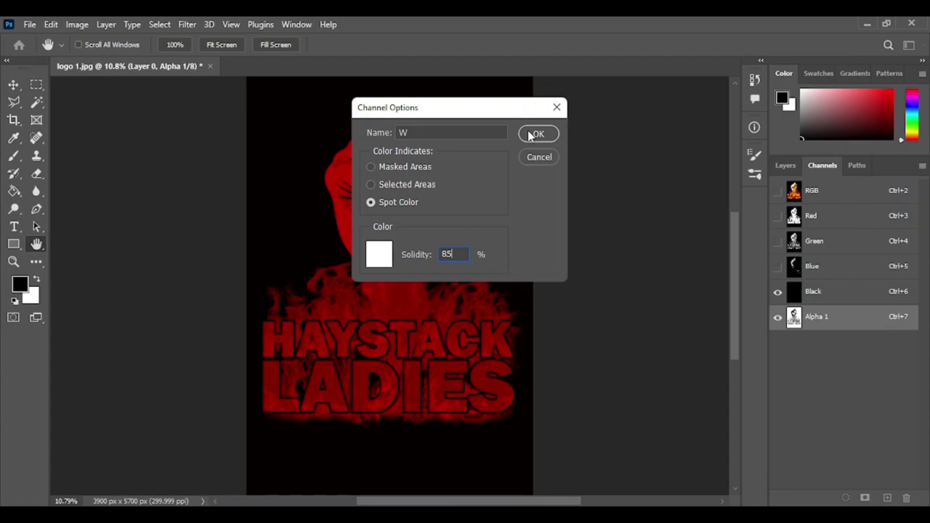
click(536, 134)
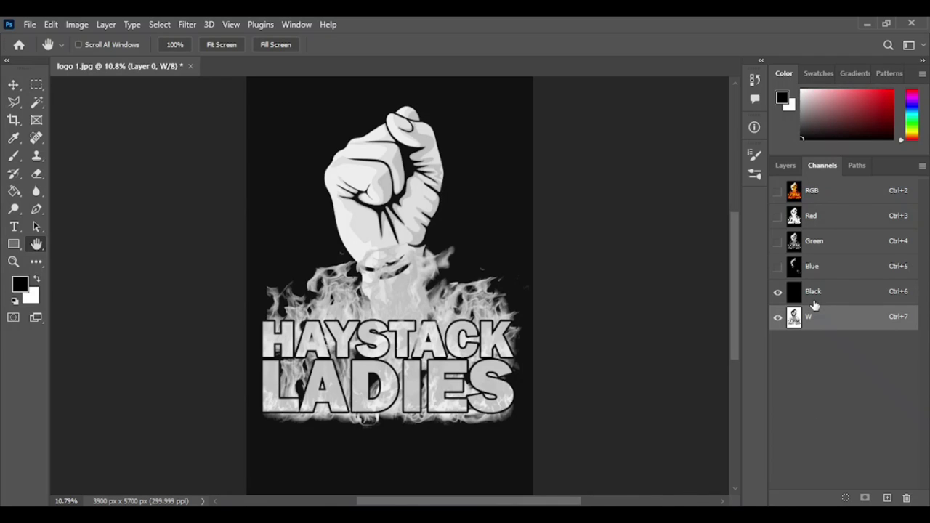
- From the RGB composite, select all non-red areas using Color Range set to Reds with Invert
click(833, 196)
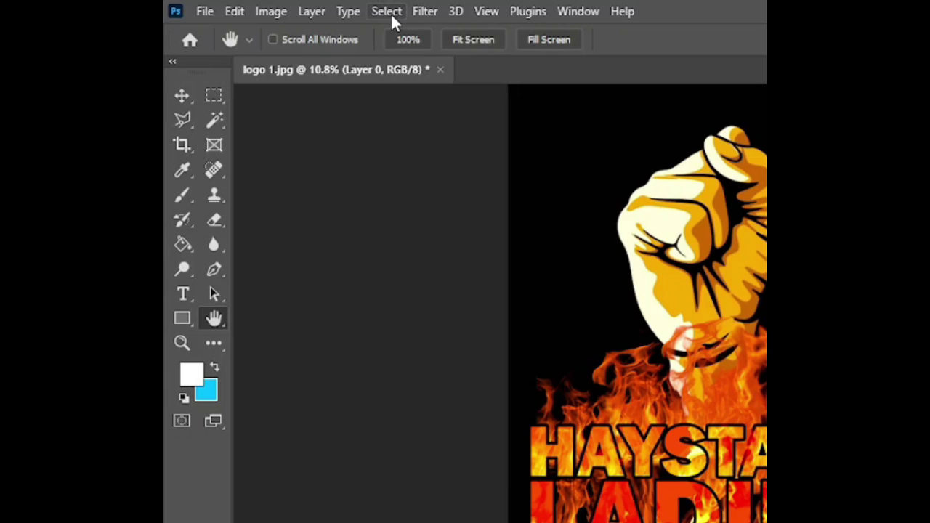
click(161, 26)
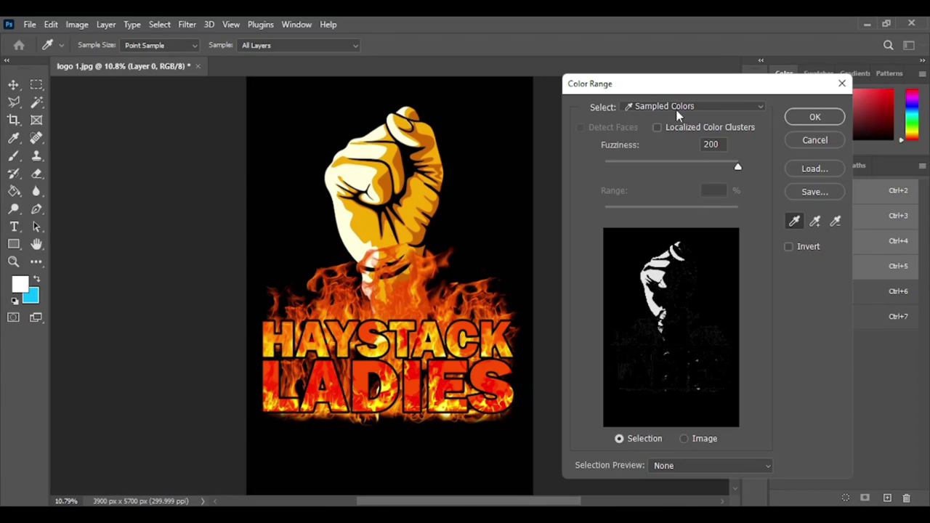
click(677, 107)
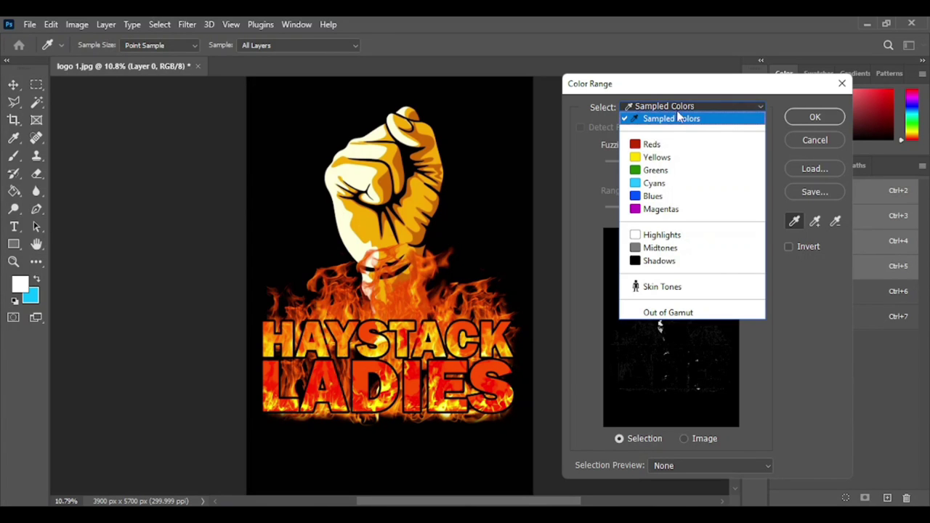
click(651, 145)
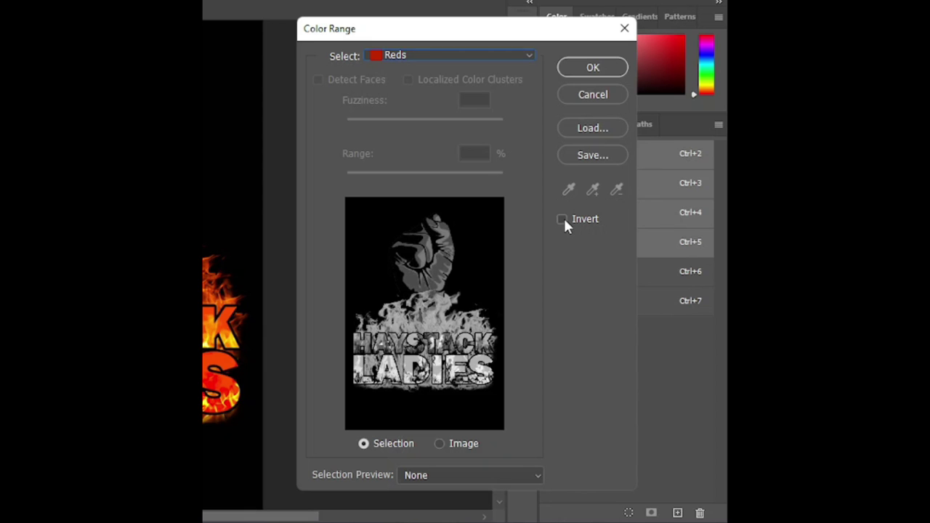
click(563, 220)
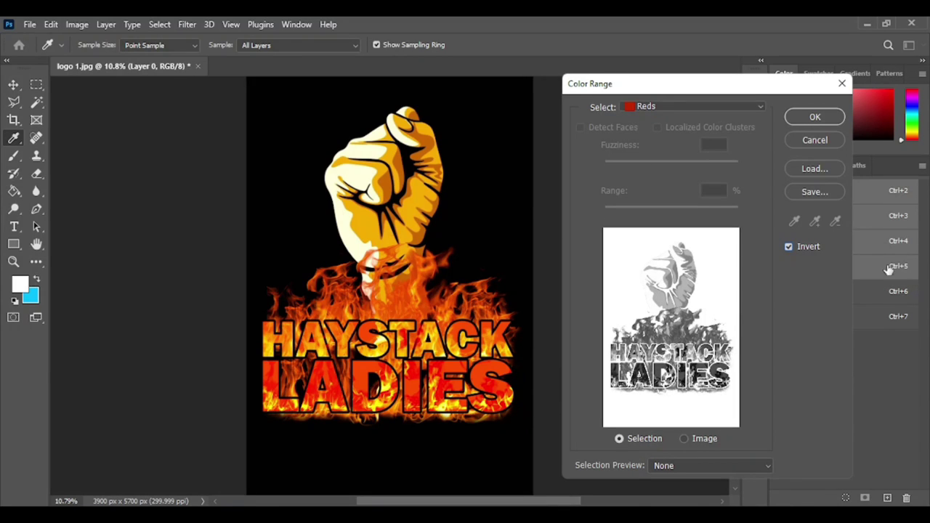
click(814, 117)
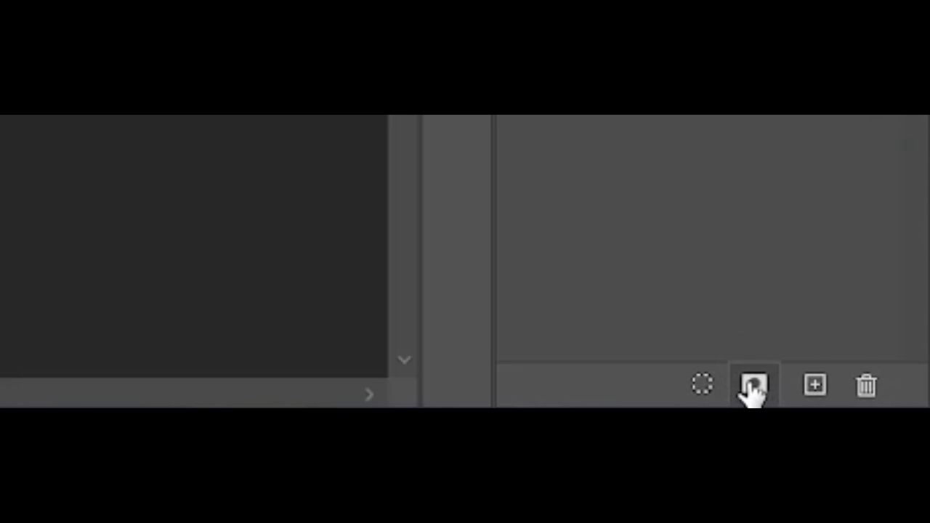
- Save the inverted Reds selection as channel Alpha 1 and view it on its own
click(755, 387)
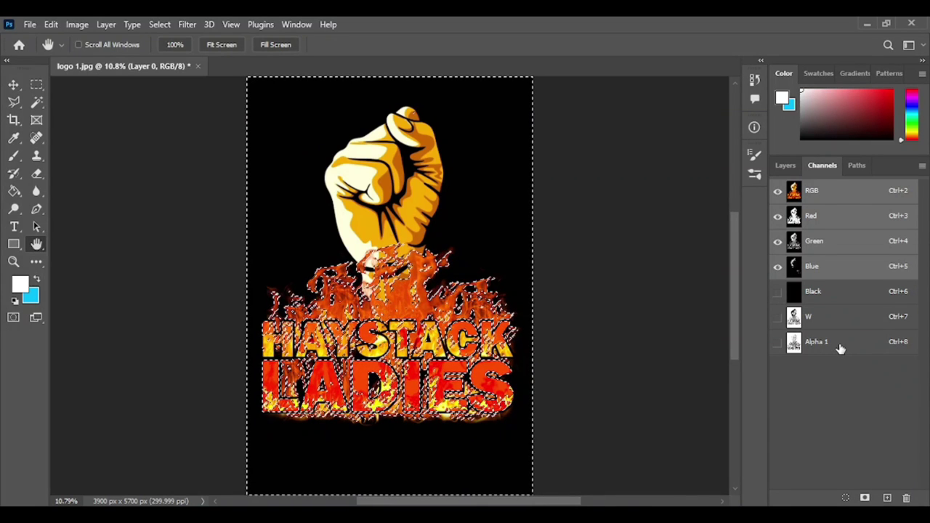
click(841, 350)
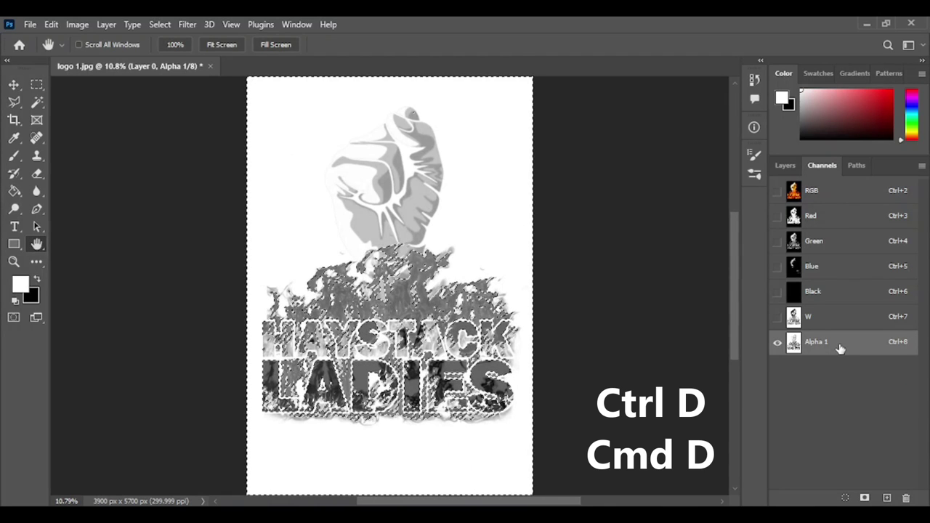
- Deselect, then convert Alpha 1 into a red spot colour channel named red, editing its solidity
key(ctrl+d)
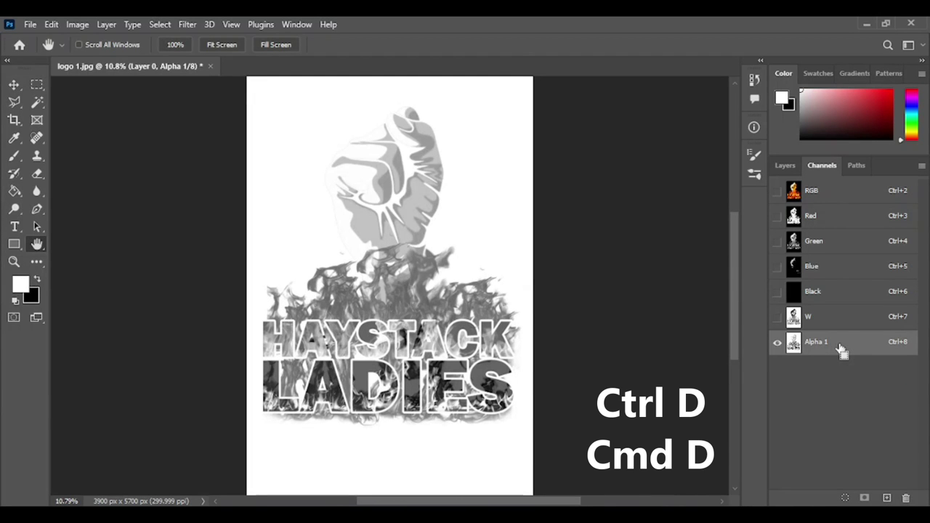
double_click(841, 349)
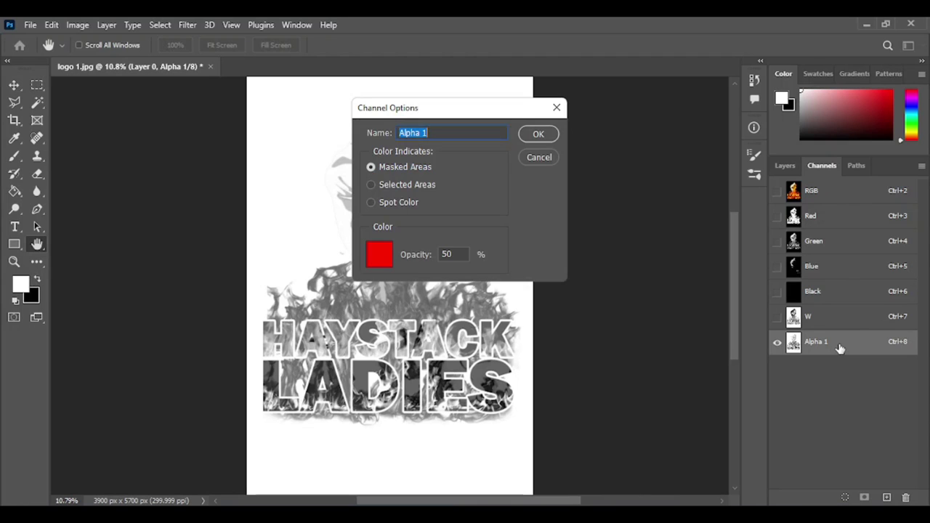
click(411, 205)
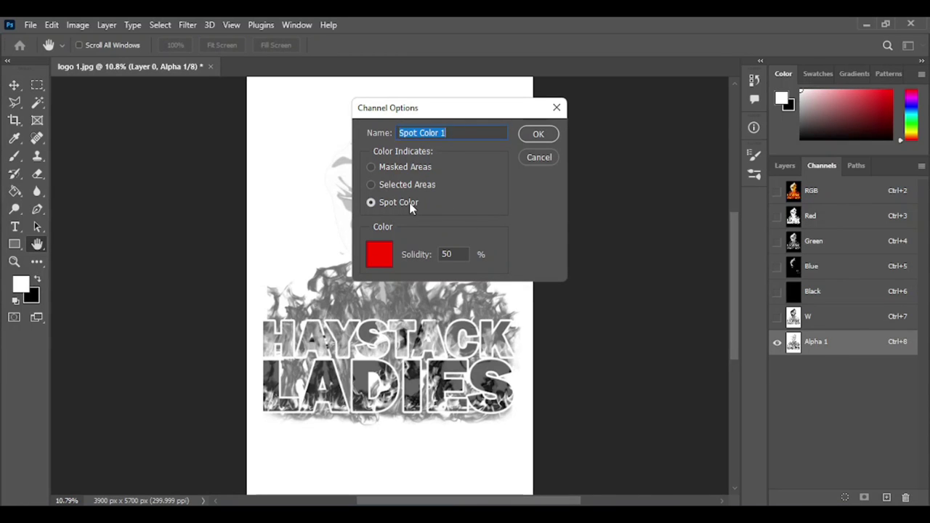
click(379, 251)
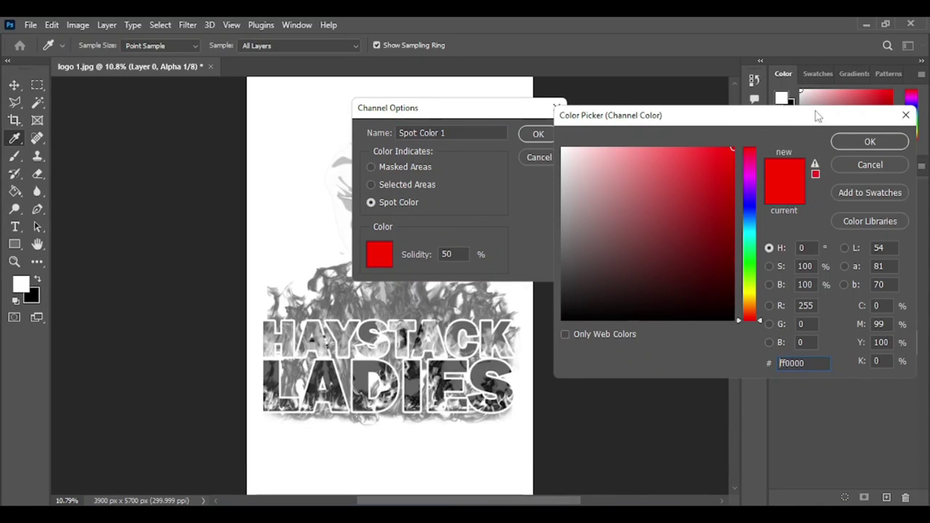
click(862, 145)
text(red)
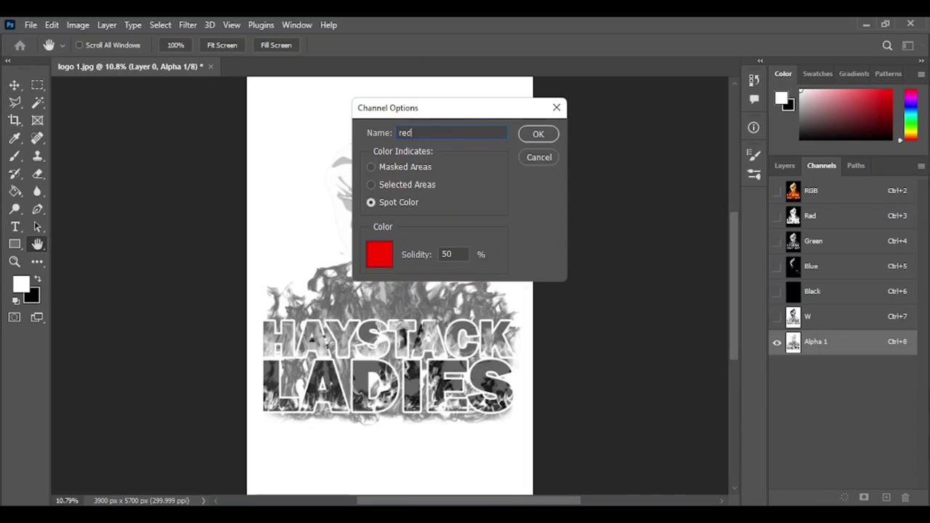
click(458, 254)
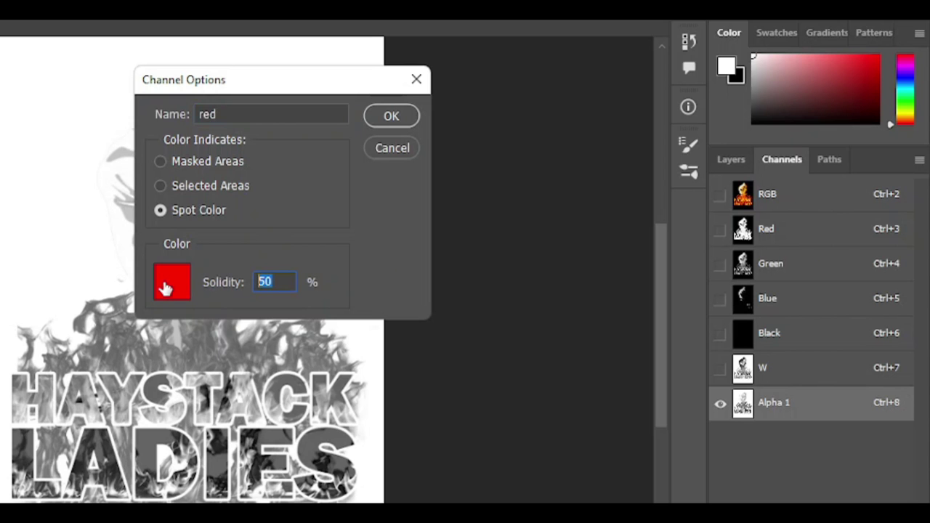
text(5)
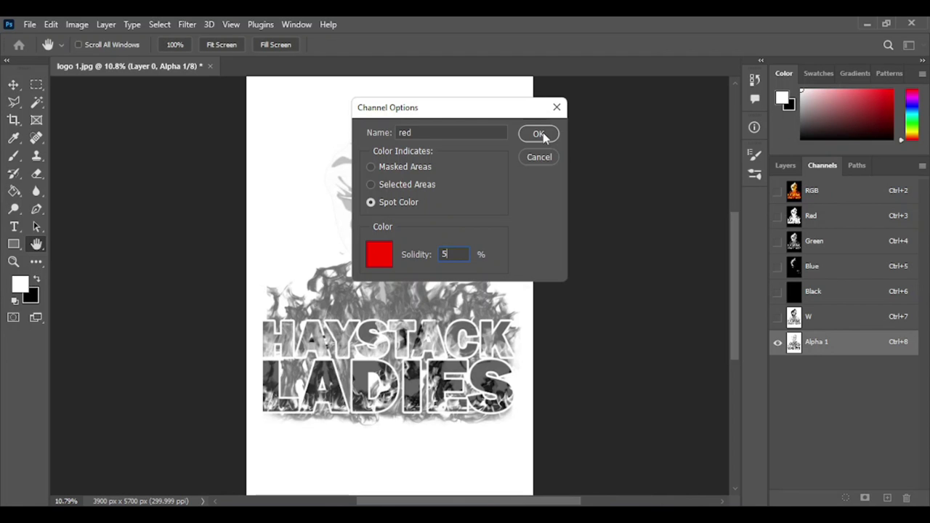
click(392, 116)
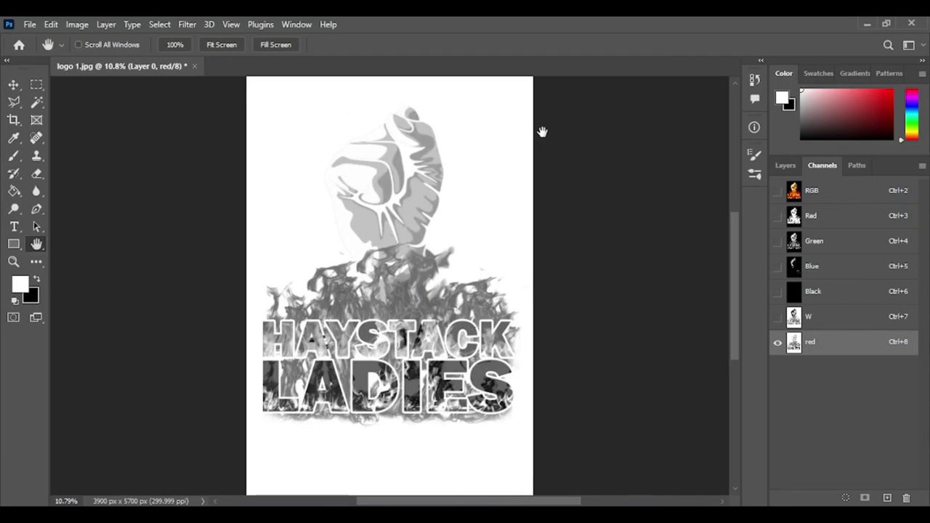
- From the RGB composite, select all non-yellow areas using Color Range set to Yellows with Invert
click(827, 197)
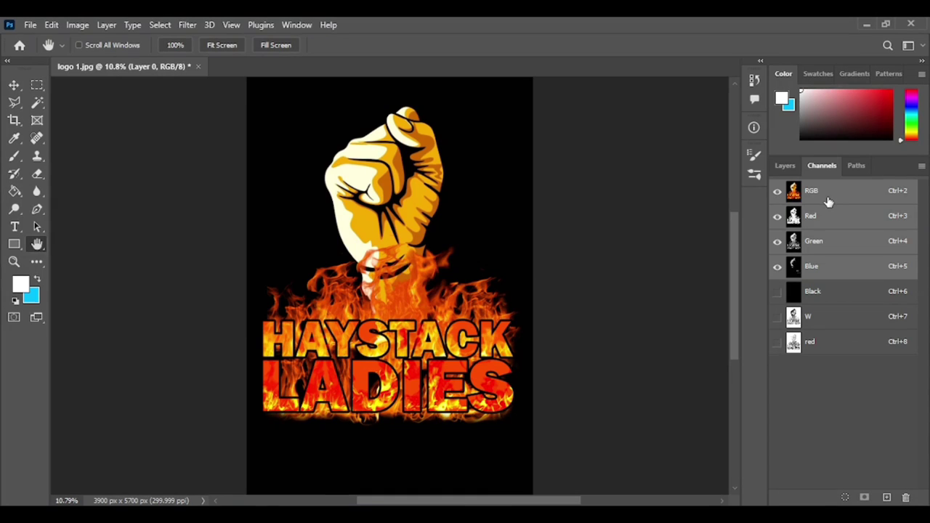
click(161, 25)
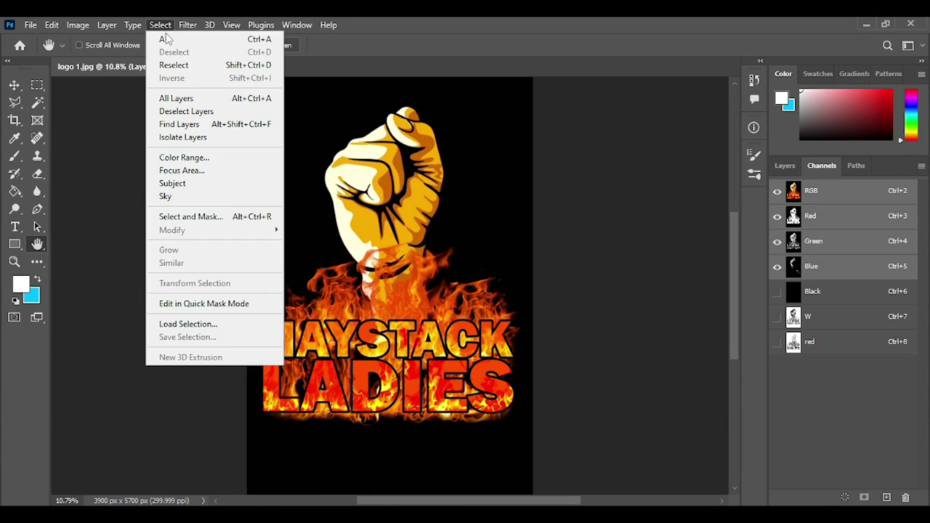
click(168, 158)
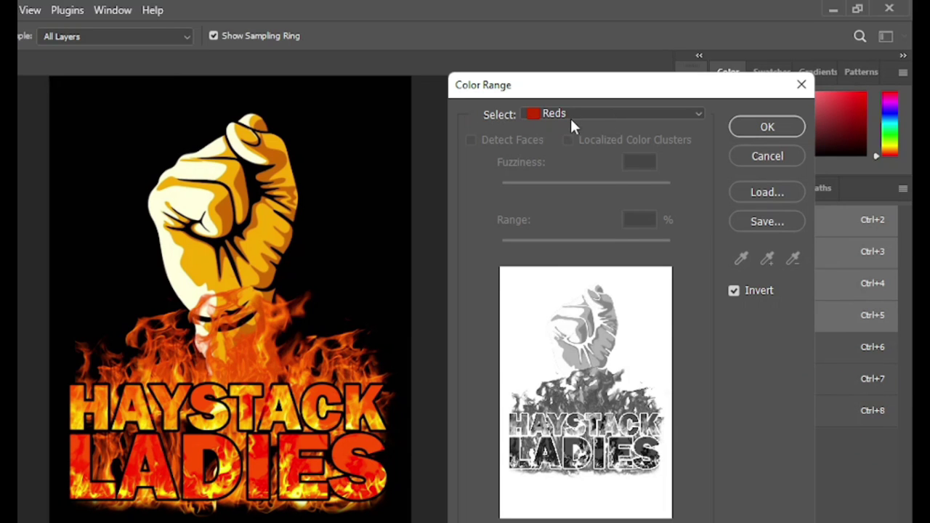
click(574, 115)
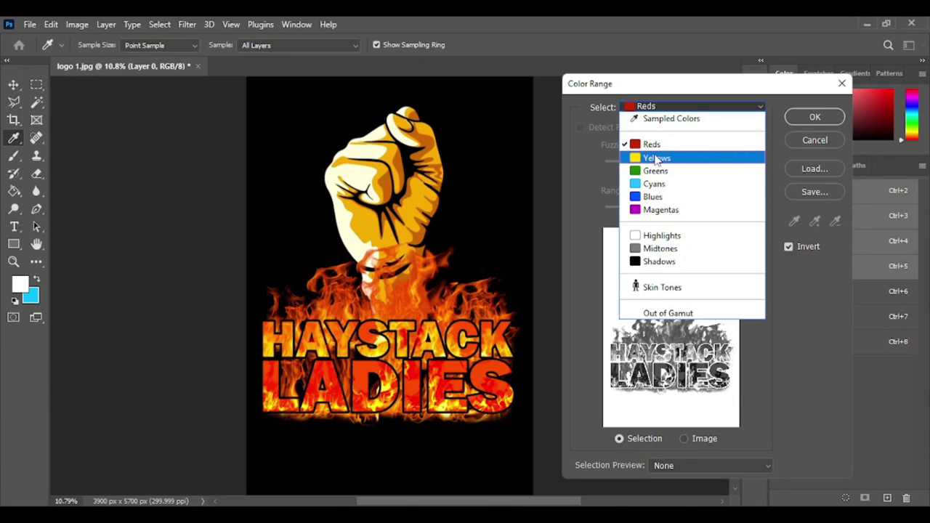
click(656, 156)
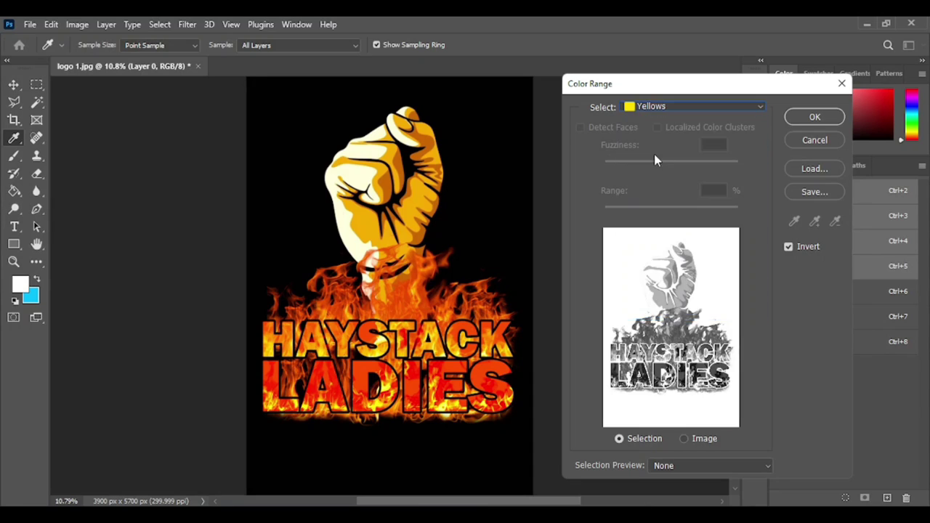
click(787, 247)
click(788, 246)
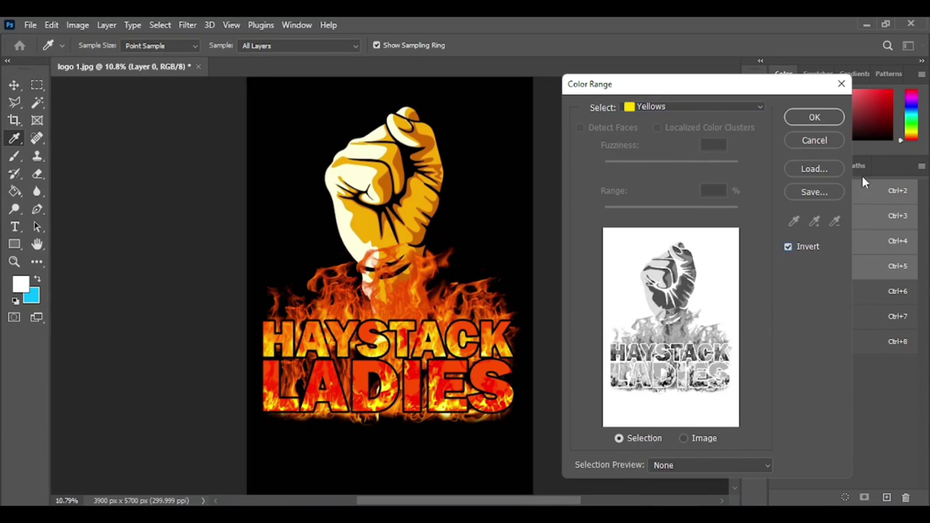
click(823, 120)
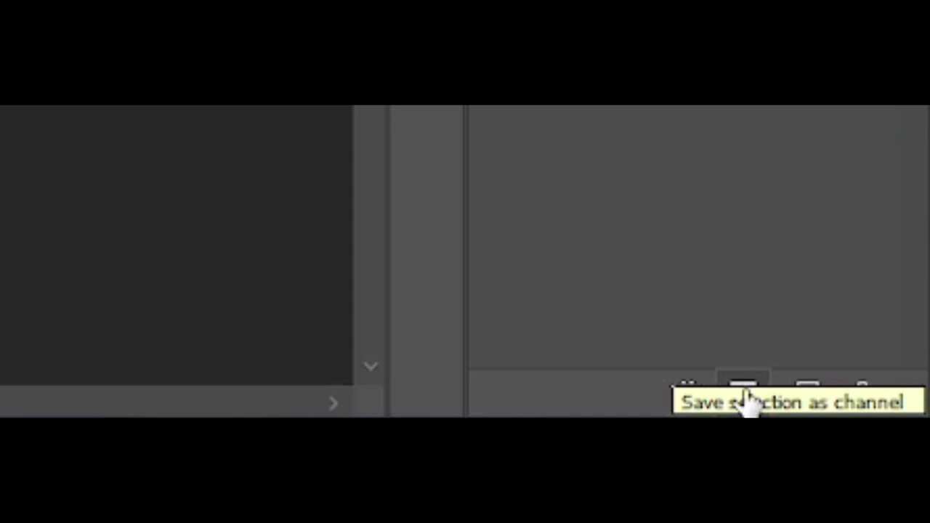
- Save the selection as channel Alpha 1, view it alone, and deselect
click(747, 394)
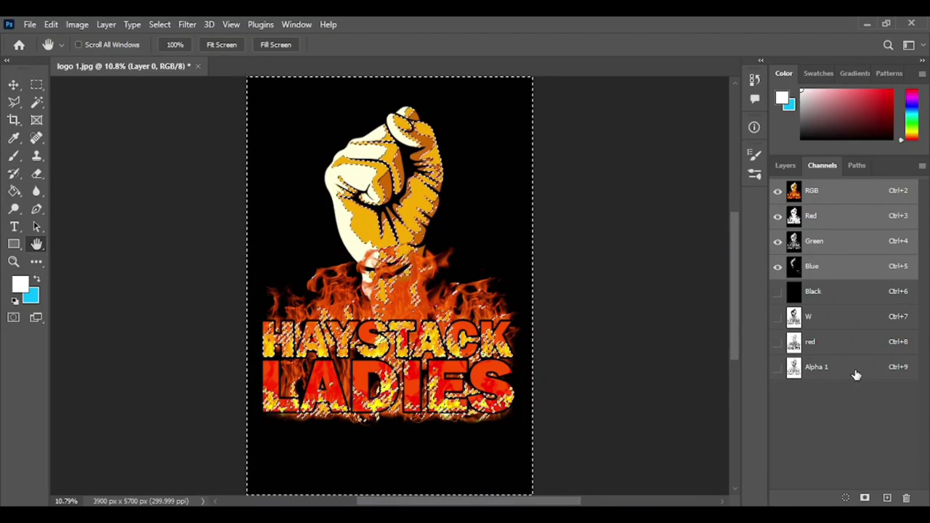
click(856, 375)
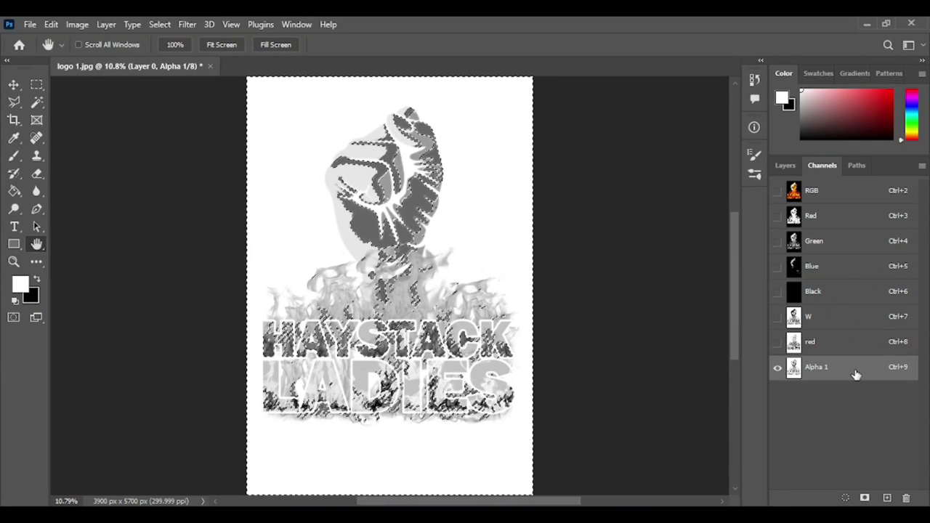
key(ctrl+d)
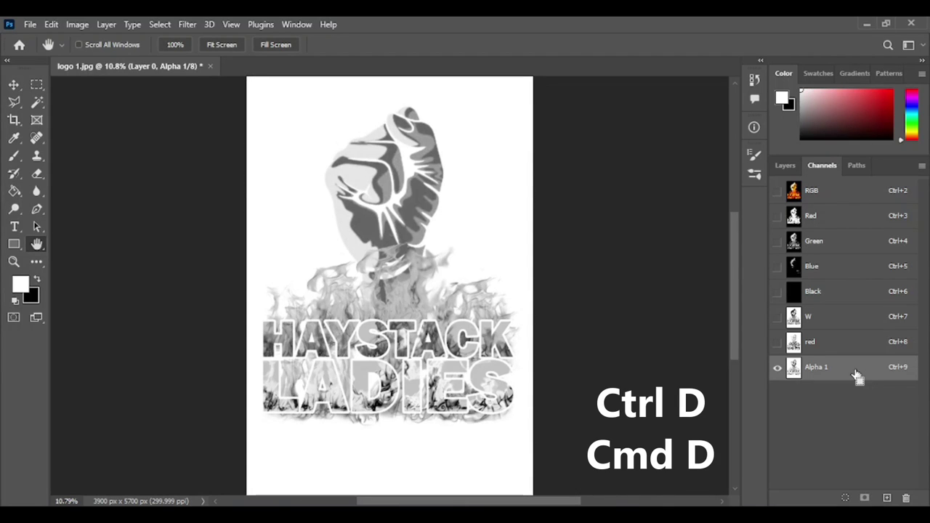
- Make Alpha 1 a yellow spot colour channel named yellow with solidity 5%
double_click(856, 374)
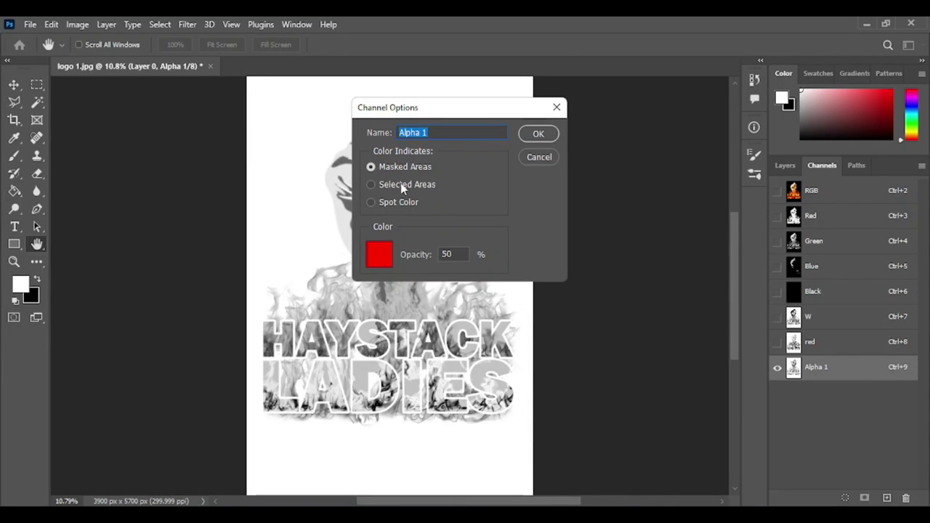
click(374, 205)
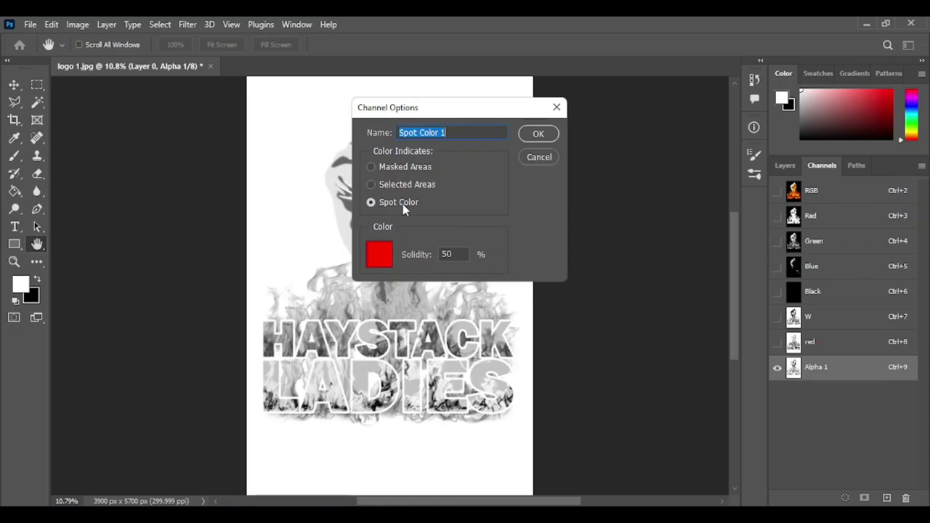
click(378, 263)
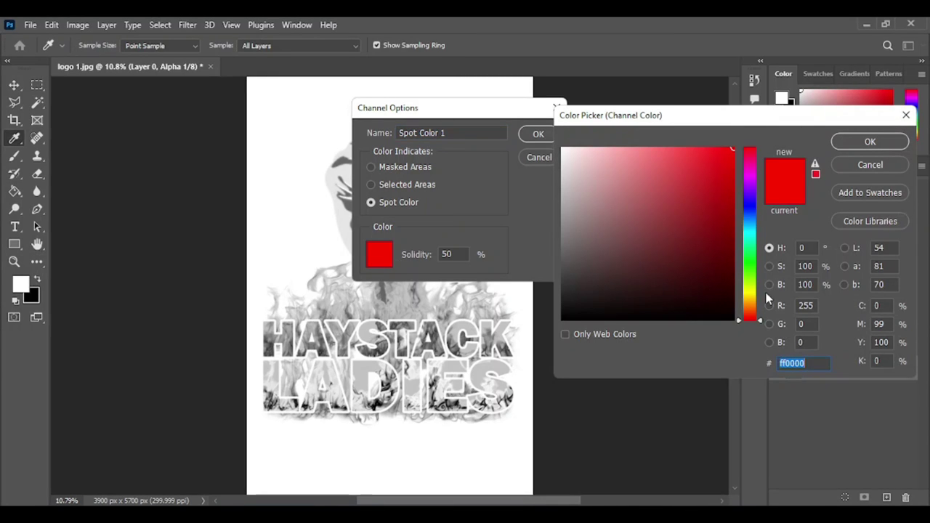
drag(749, 303, 752, 298)
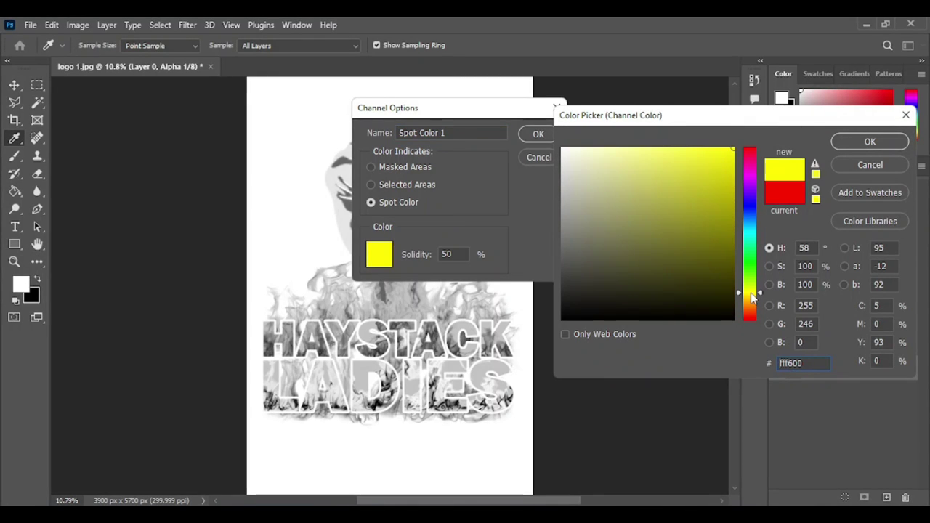
click(869, 142)
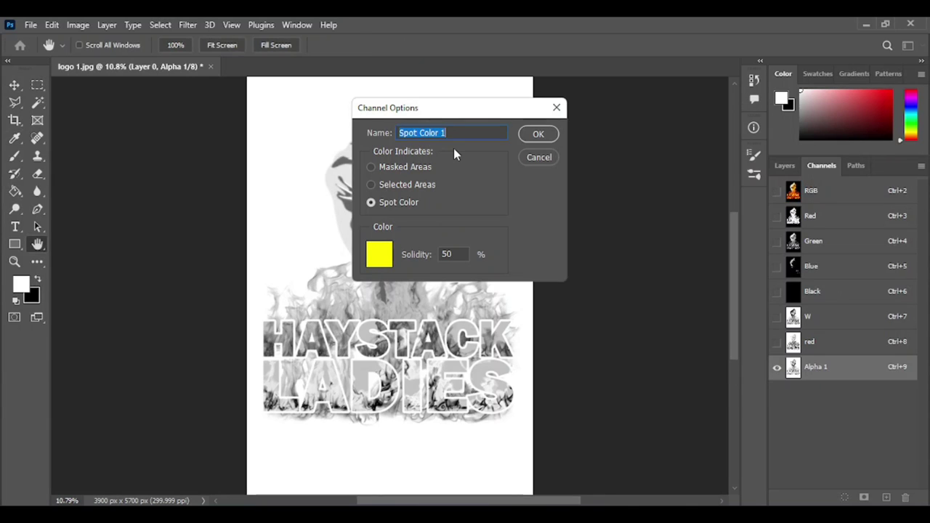
text(yellow)
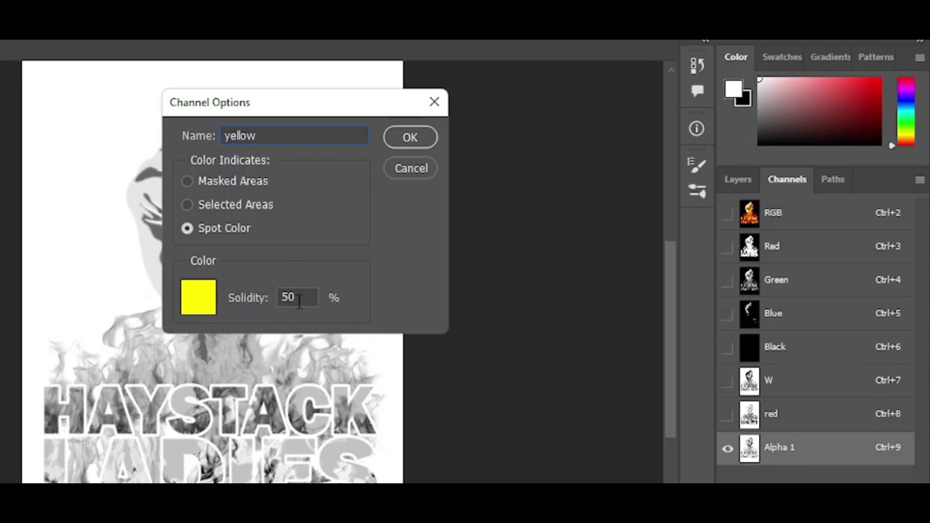
double_click(299, 301)
text(5)
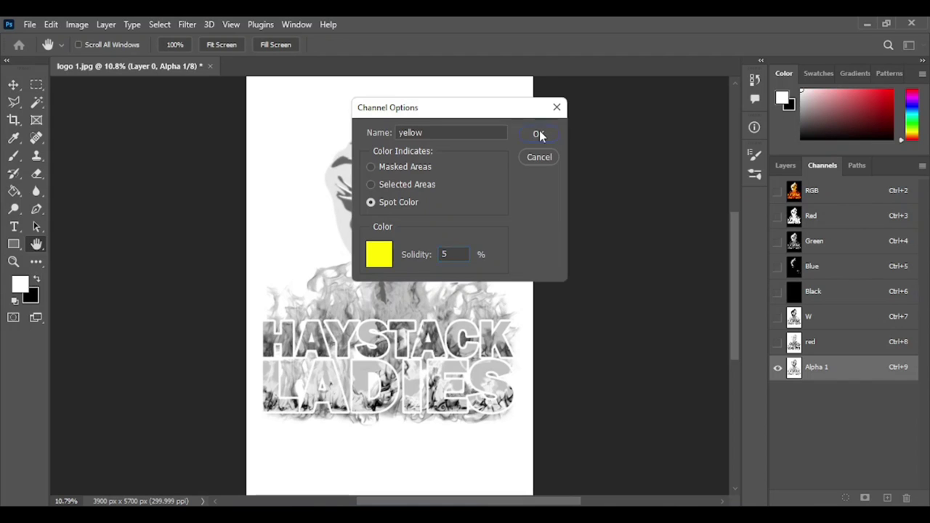
click(410, 136)
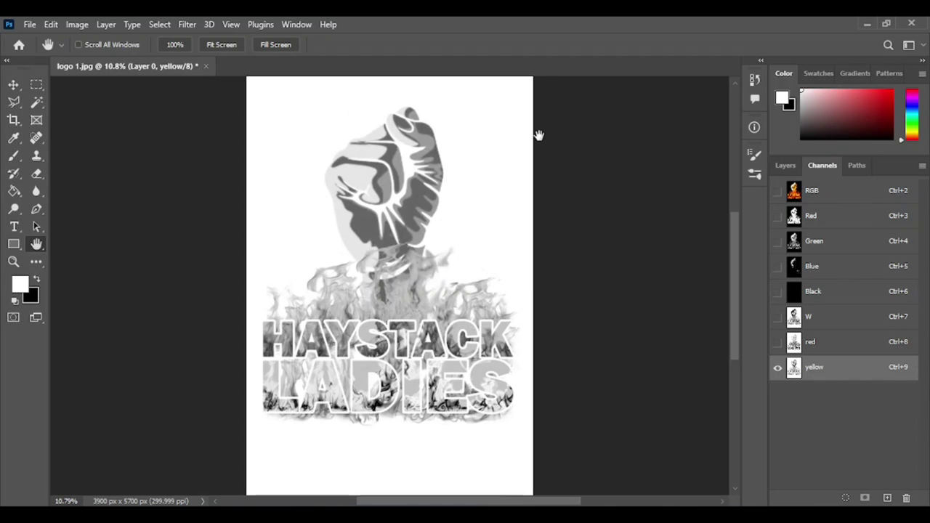
- Preview the Black, W, red and yellow spot channels together, with W active for editing
click(838, 300)
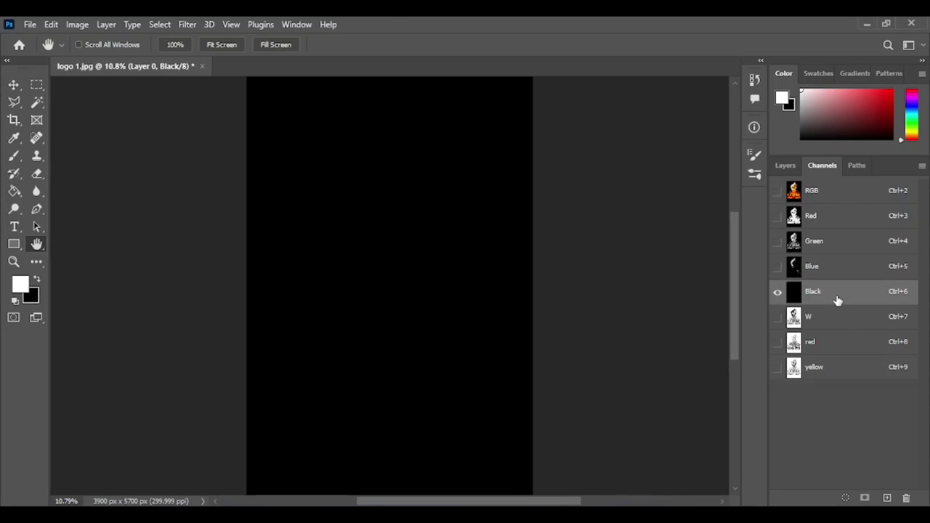
click(777, 318)
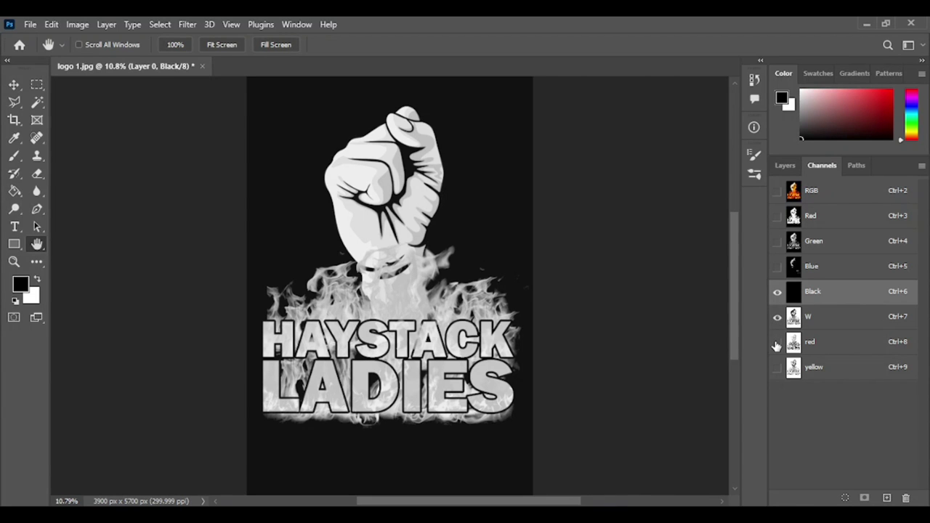
click(777, 343)
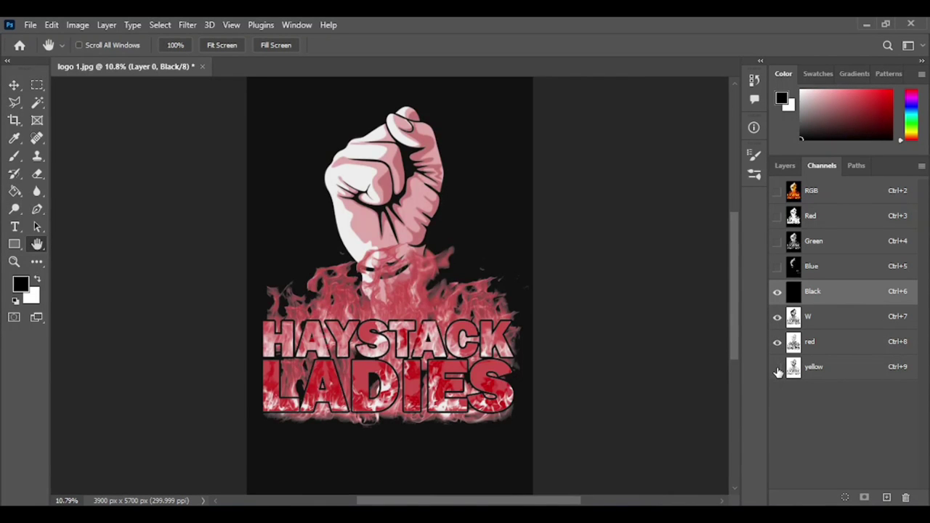
click(777, 366)
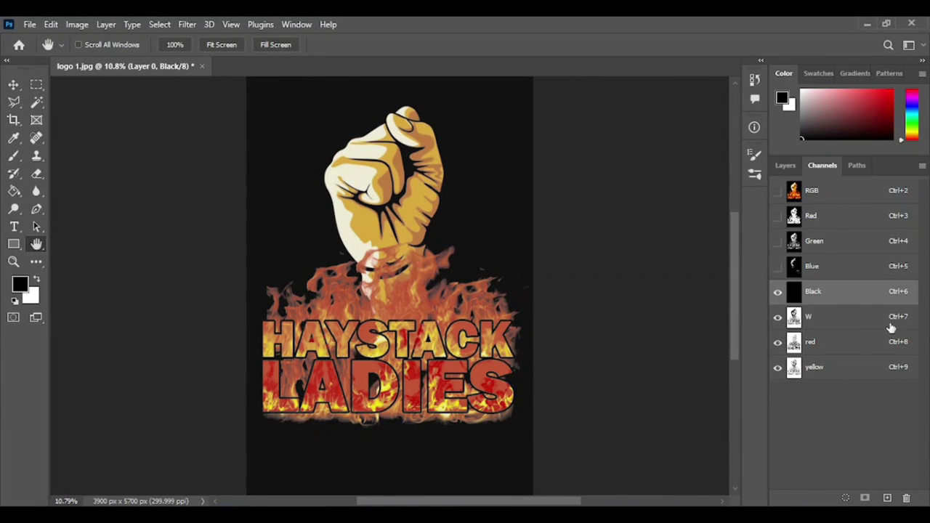
click(834, 318)
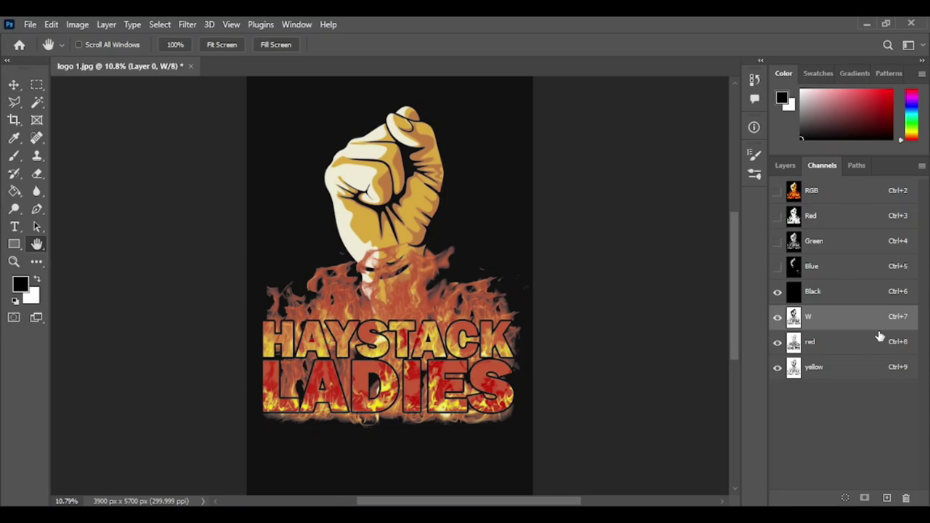
- Apply a Curves adjustment to the W channel, raising midtone input 135 to output 193
key(ctrl+m)
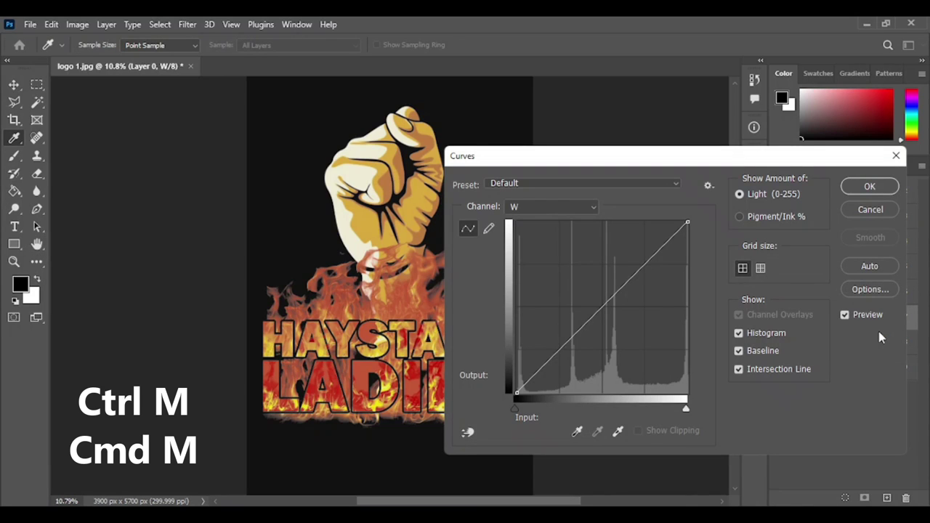
drag(509, 165, 611, 129)
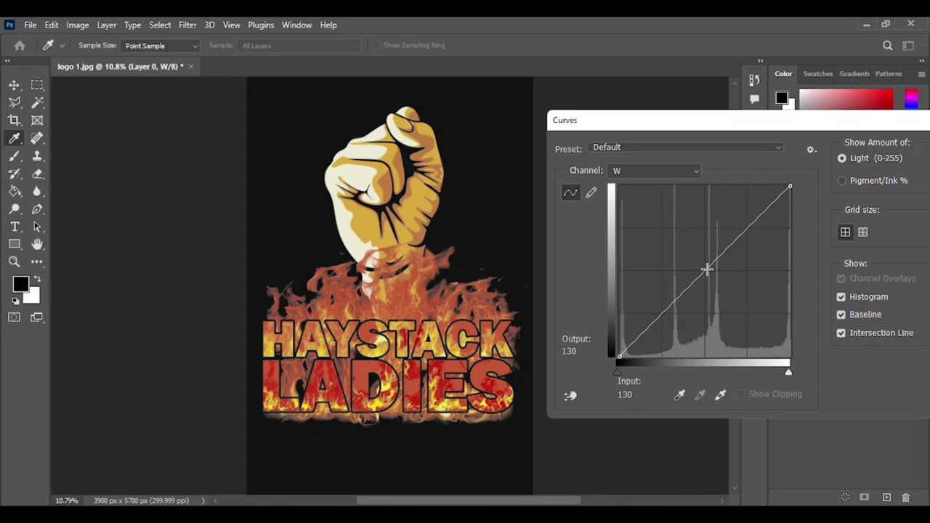
drag(707, 268, 706, 232)
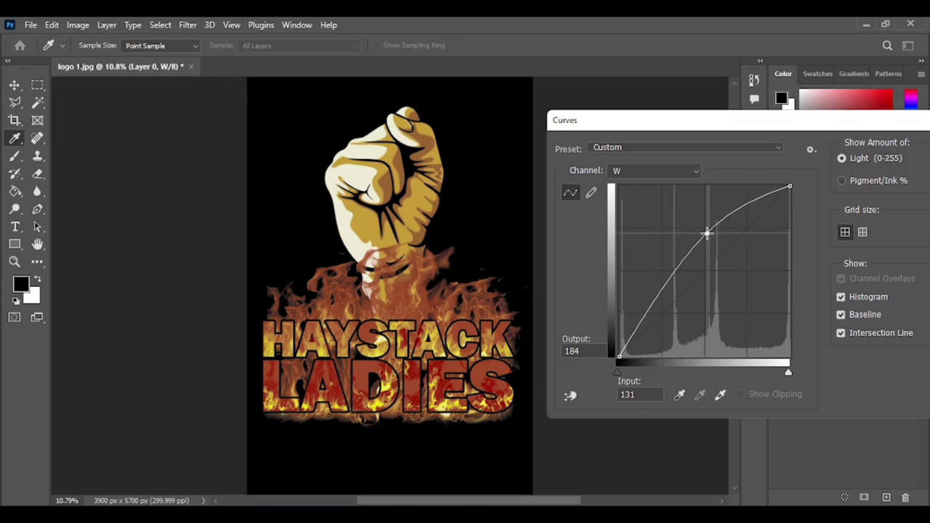
drag(706, 233, 707, 232)
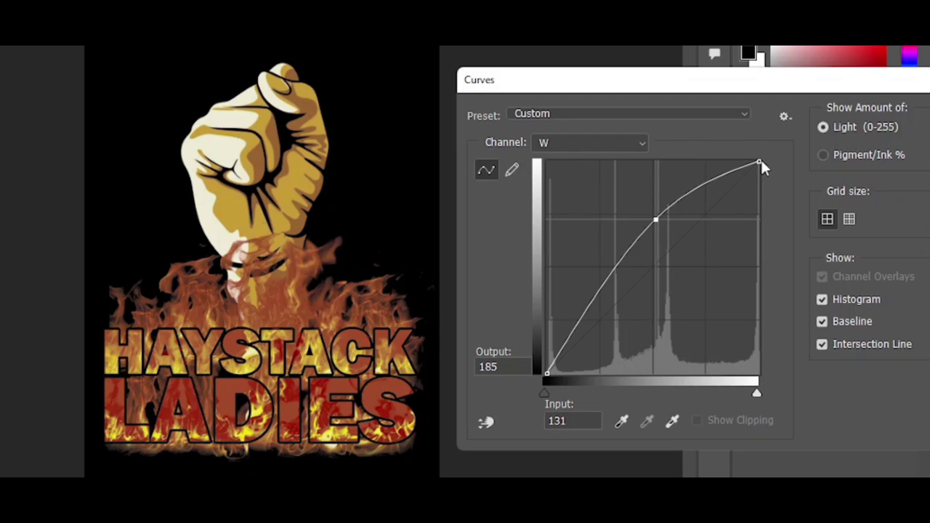
click(788, 186)
drag(759, 161, 754, 162)
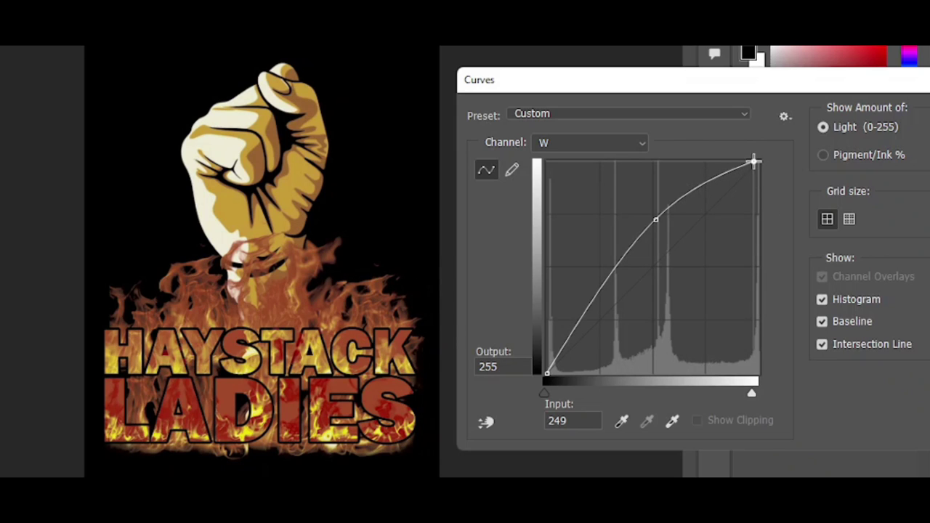
drag(754, 162, 763, 160)
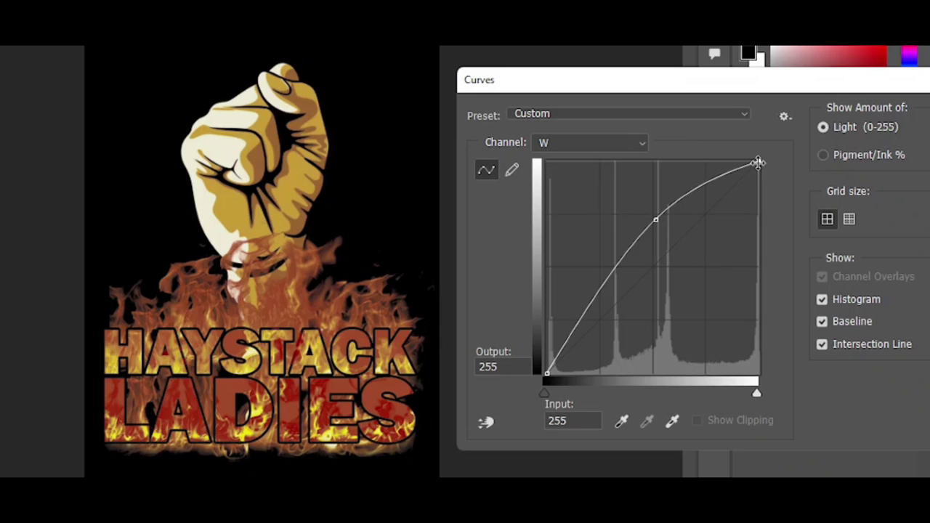
drag(759, 163, 755, 163)
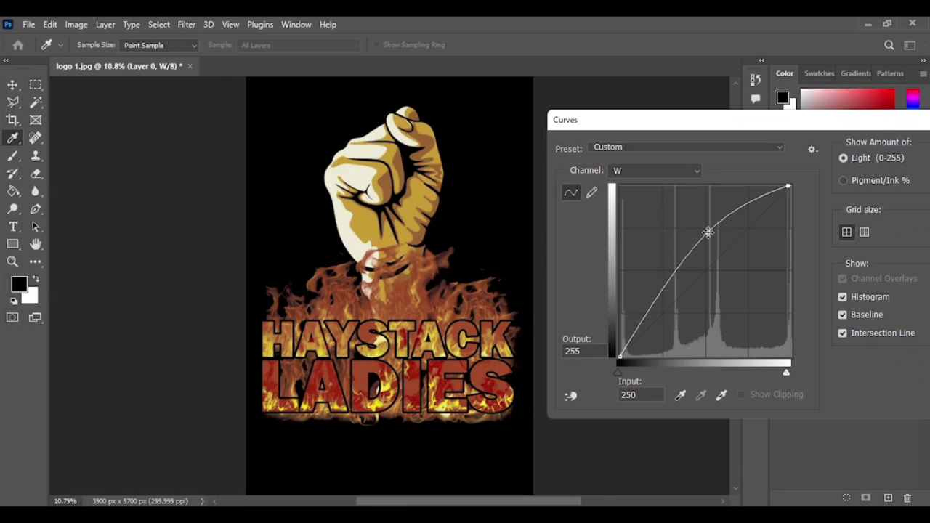
drag(656, 219, 656, 210)
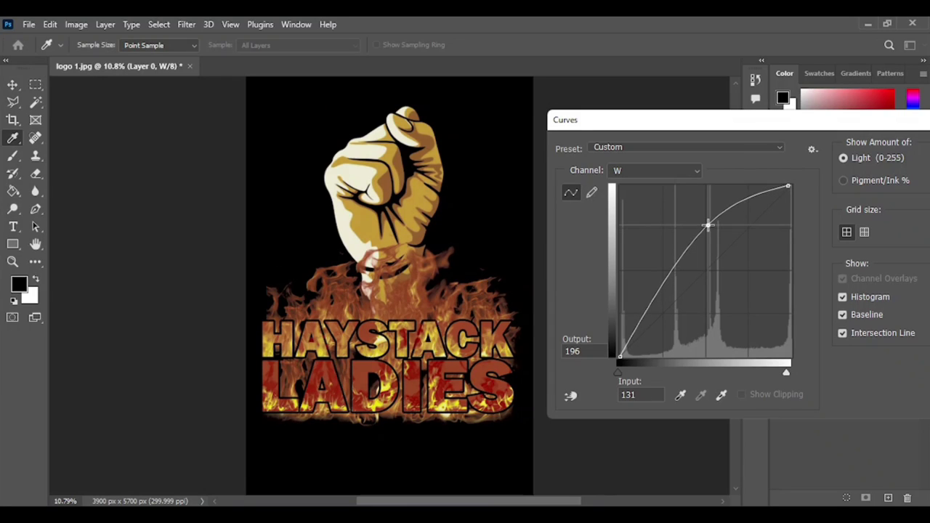
drag(708, 225, 710, 228)
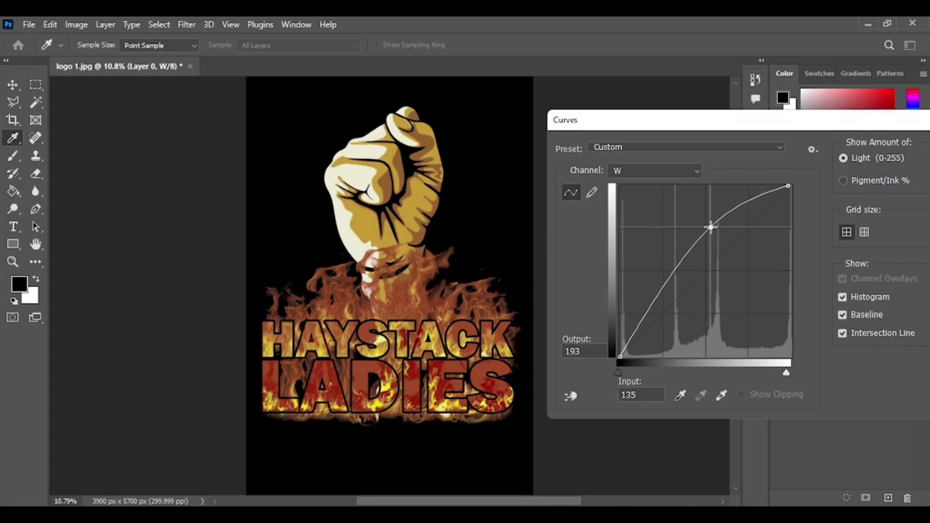
drag(767, 144, 632, 161)
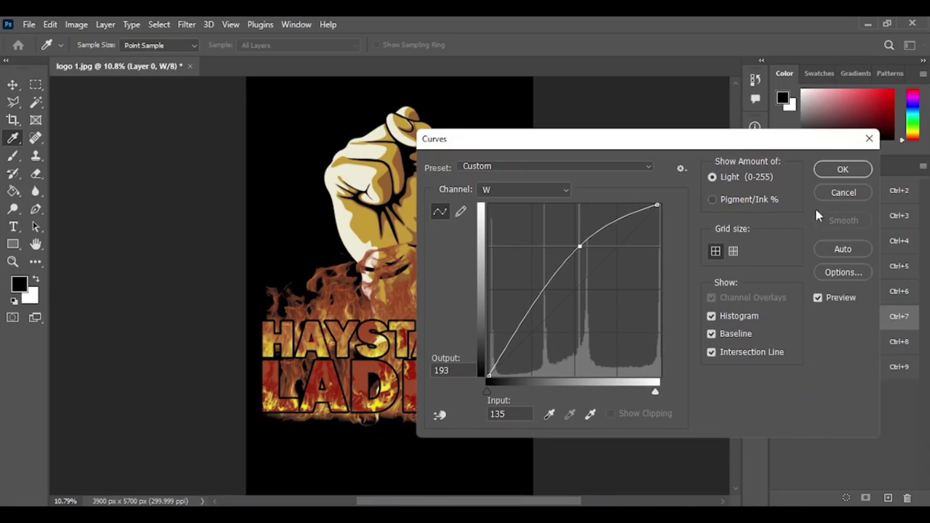
click(831, 173)
key(h)
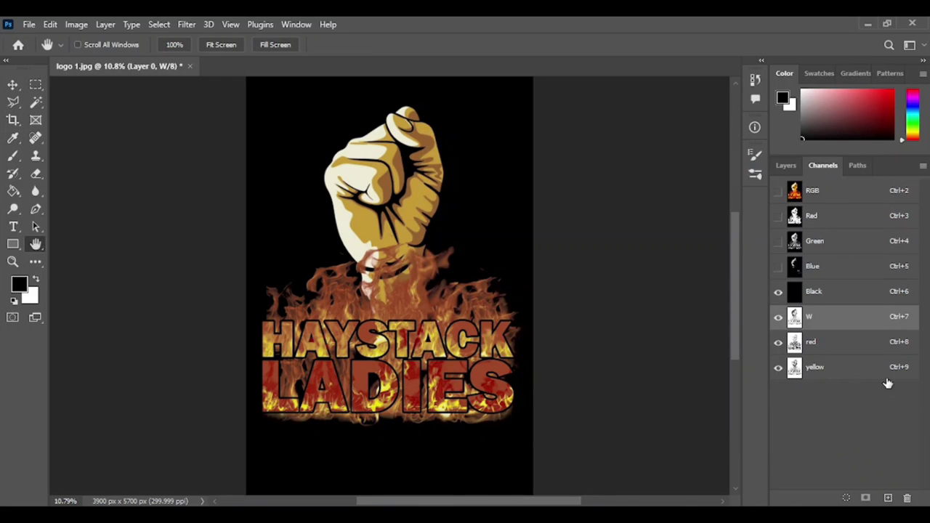
- Curve the red channel: midtone 135 down to 110, highlight endpoint moved to input 247
click(826, 342)
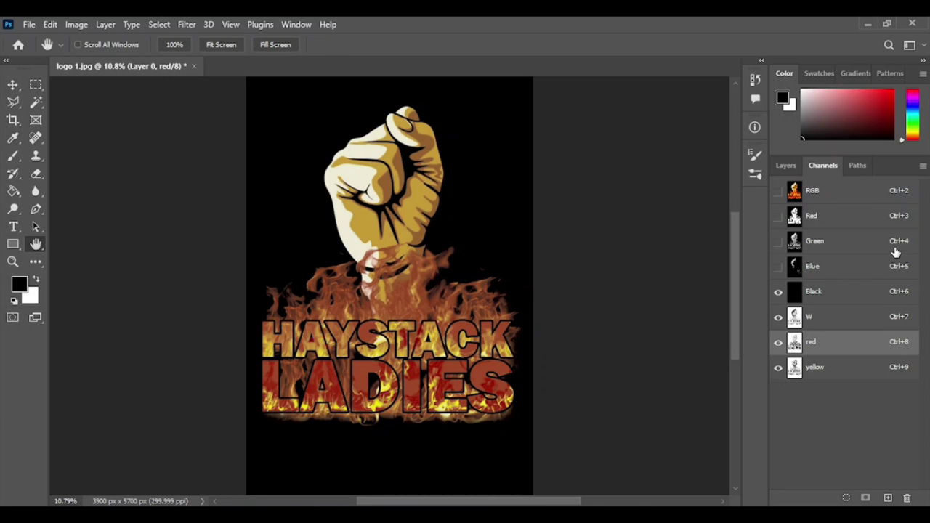
key(ctrl+m)
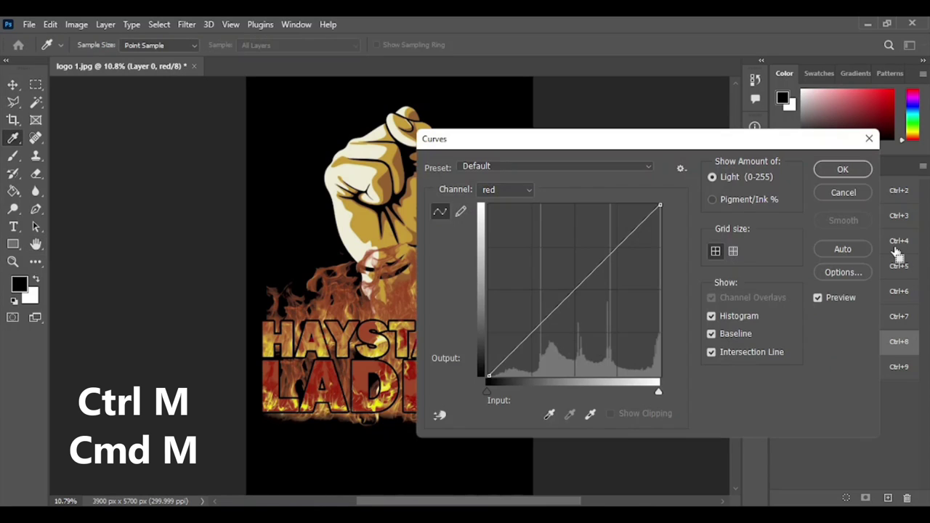
drag(459, 146, 571, 121)
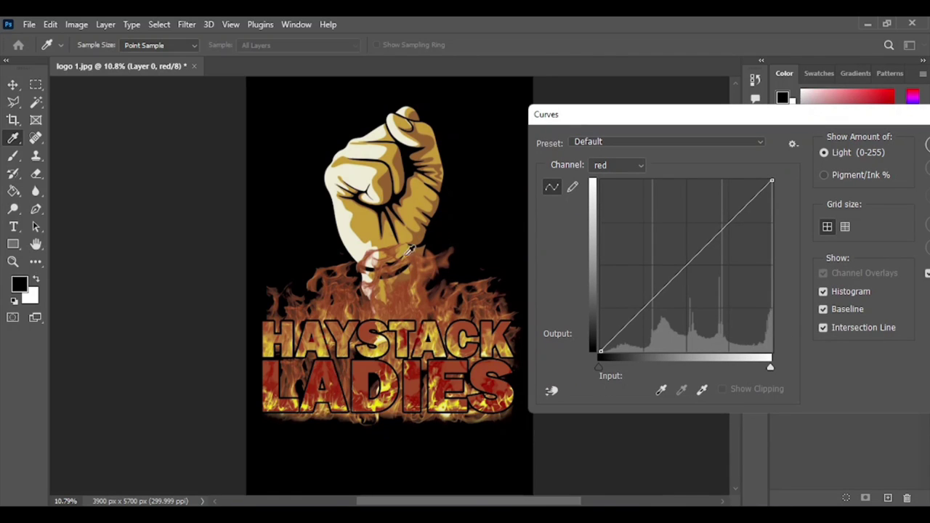
click(685, 264)
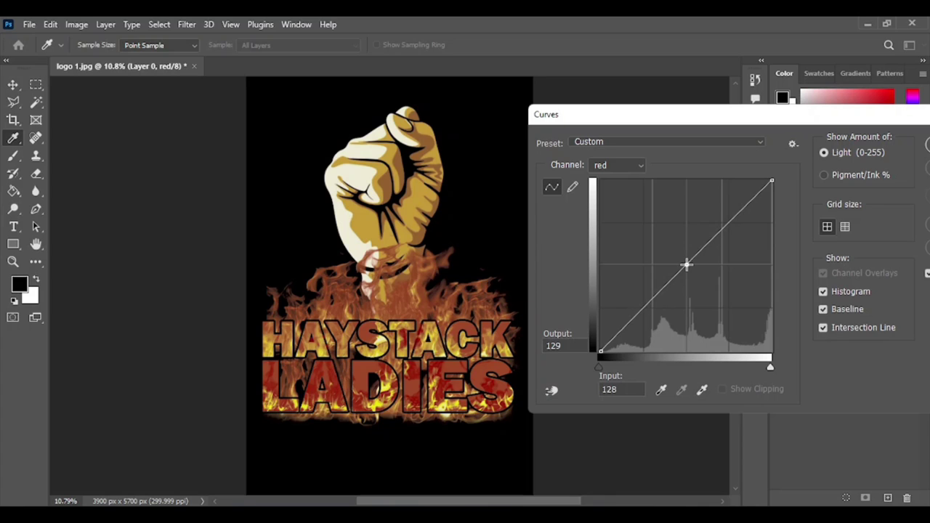
drag(686, 265, 691, 277)
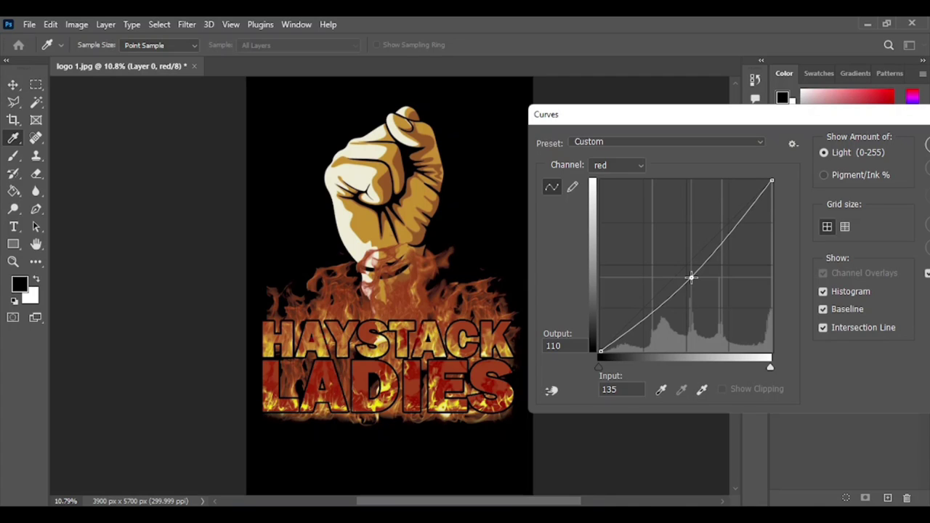
click(771, 180)
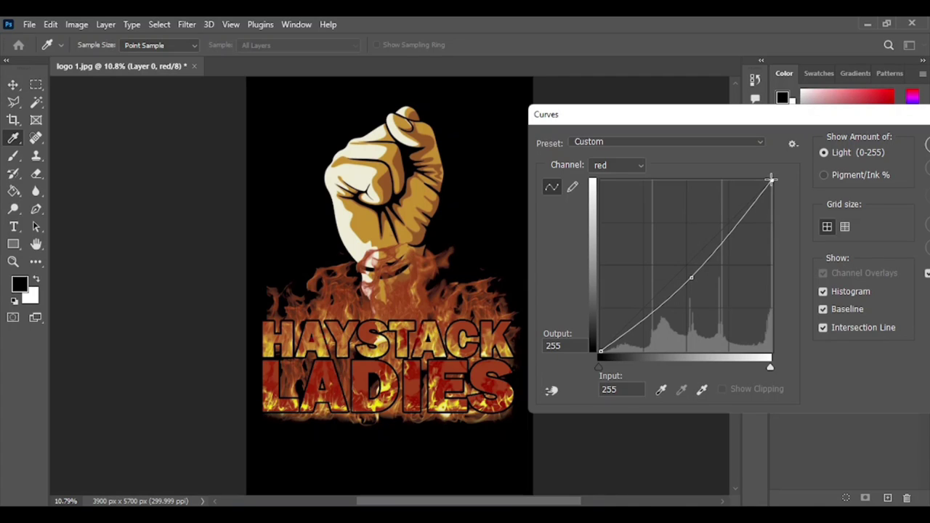
drag(771, 180, 766, 180)
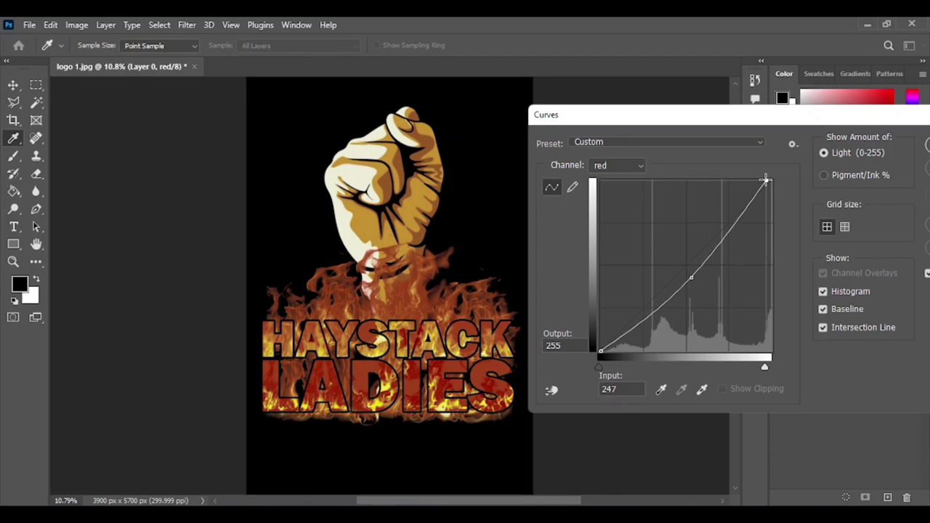
drag(882, 121, 682, 141)
click(754, 167)
key(h)
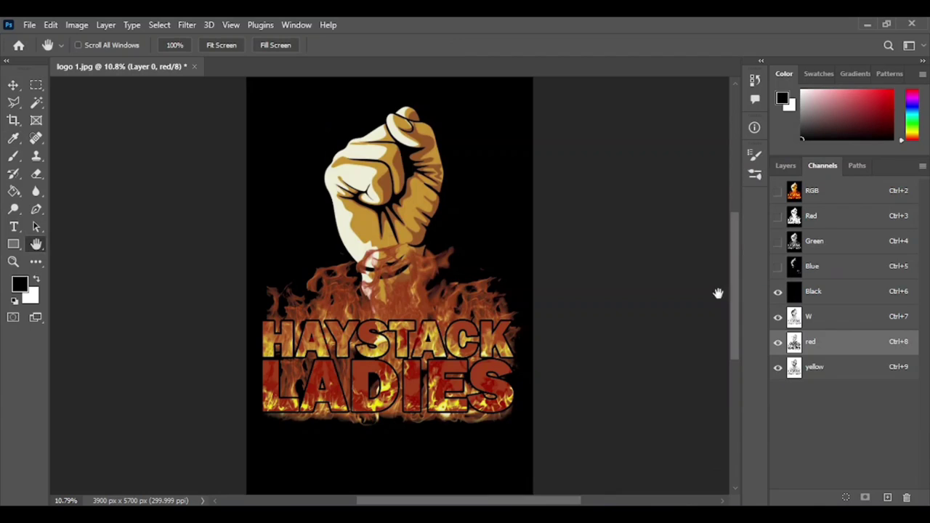
click(828, 371)
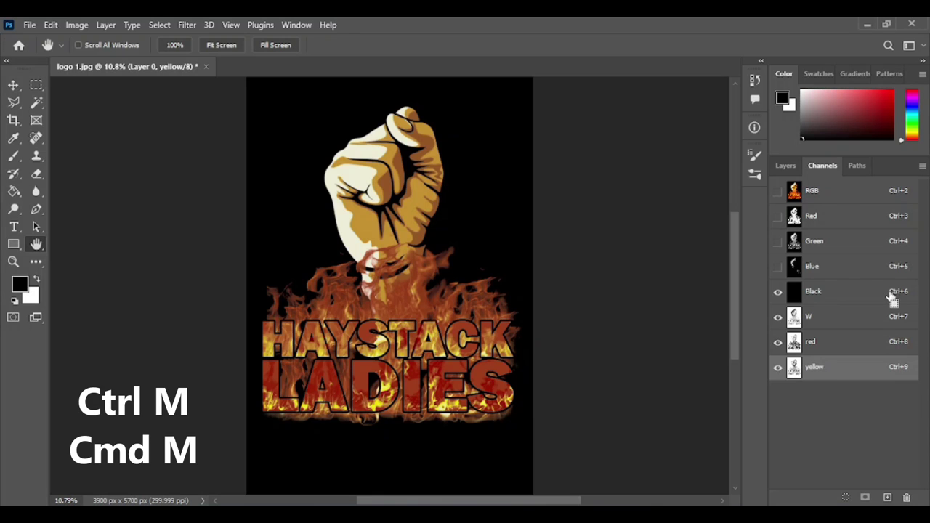
- Curve the yellow channel: midtone input 138 down to 103, highlights clipped at about 230
key(ctrl+m)
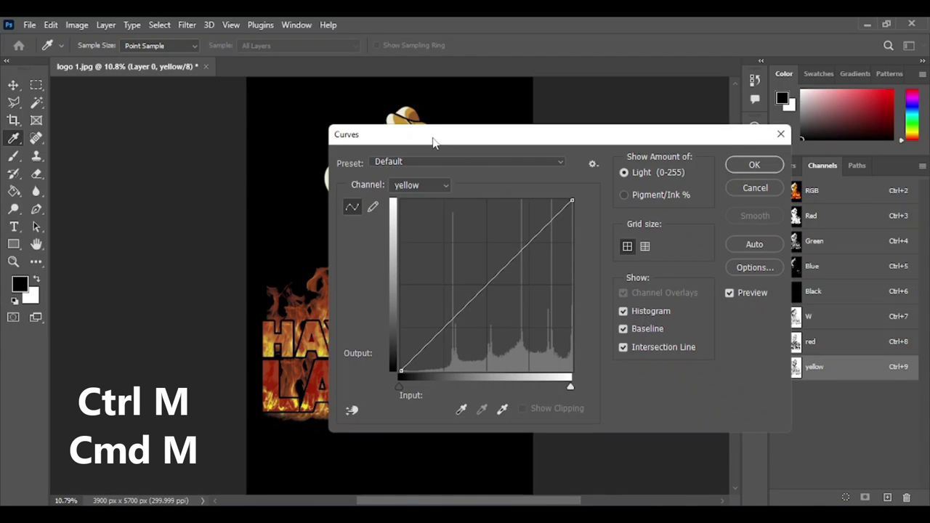
drag(434, 138, 646, 135)
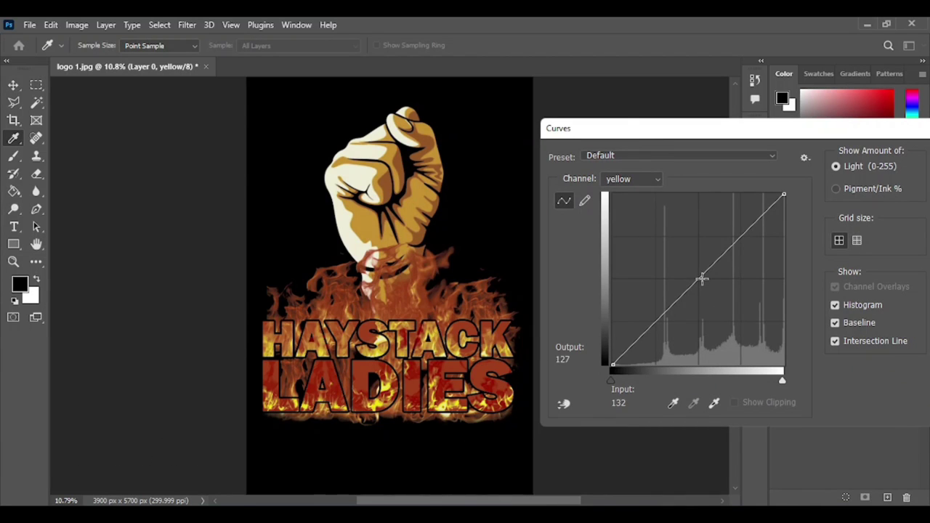
mouse_move(699, 279)
mouse_down()
mouse_move(722, 305)
mouse_move(686, 247)
mouse_move(697, 250)
mouse_move(701, 288)
mouse_up()
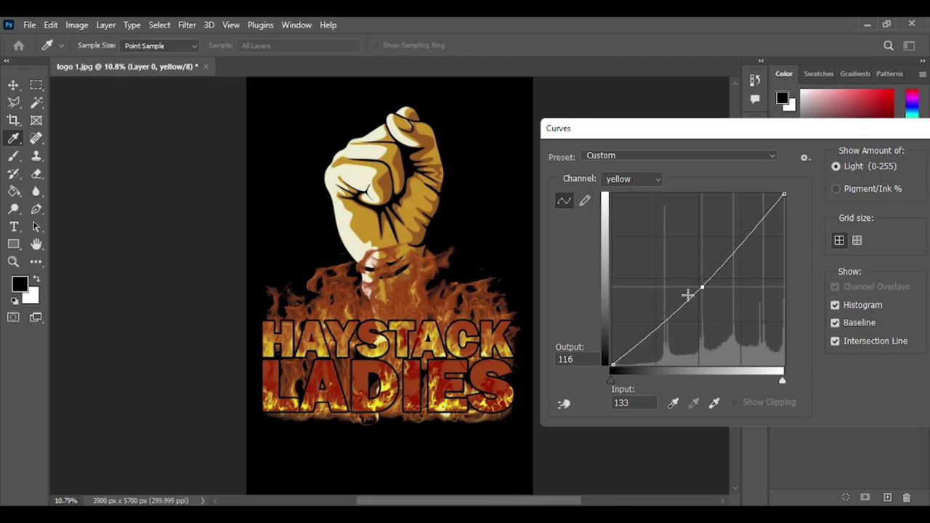
mouse_move(699, 288)
mouse_down()
mouse_move(713, 280)
mouse_move(710, 287)
mouse_up()
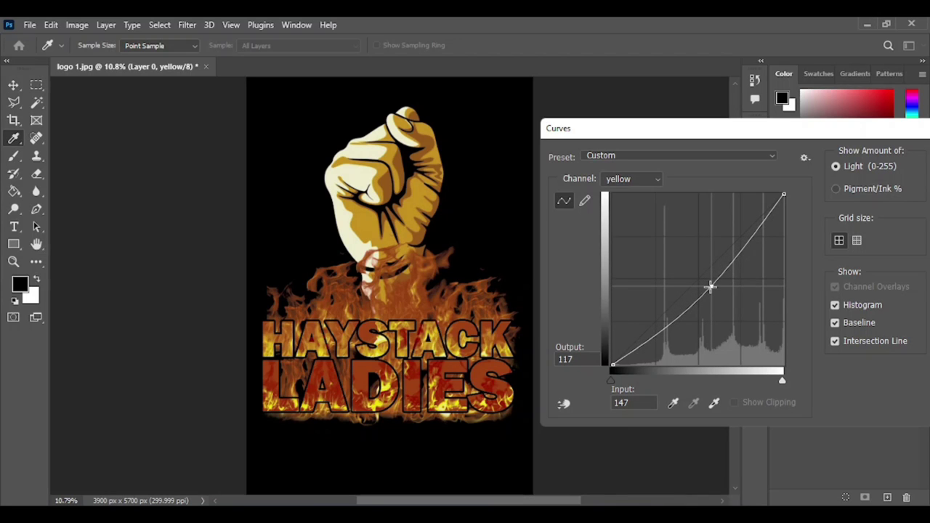
drag(710, 287, 707, 291)
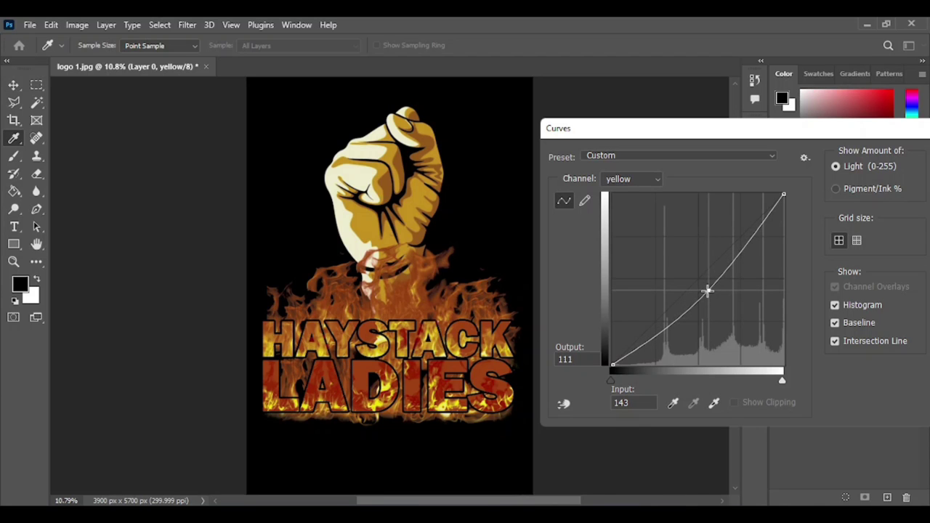
click(783, 195)
drag(783, 195, 776, 196)
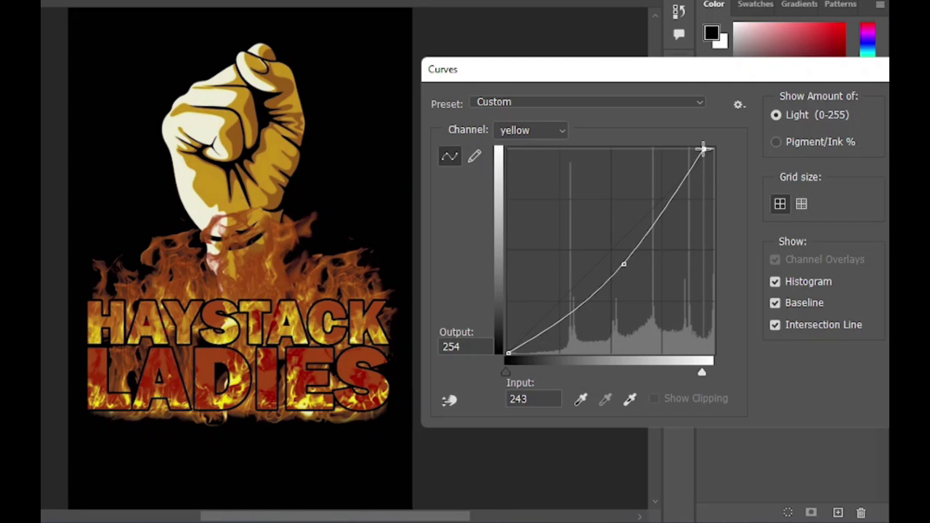
drag(703, 149, 685, 147)
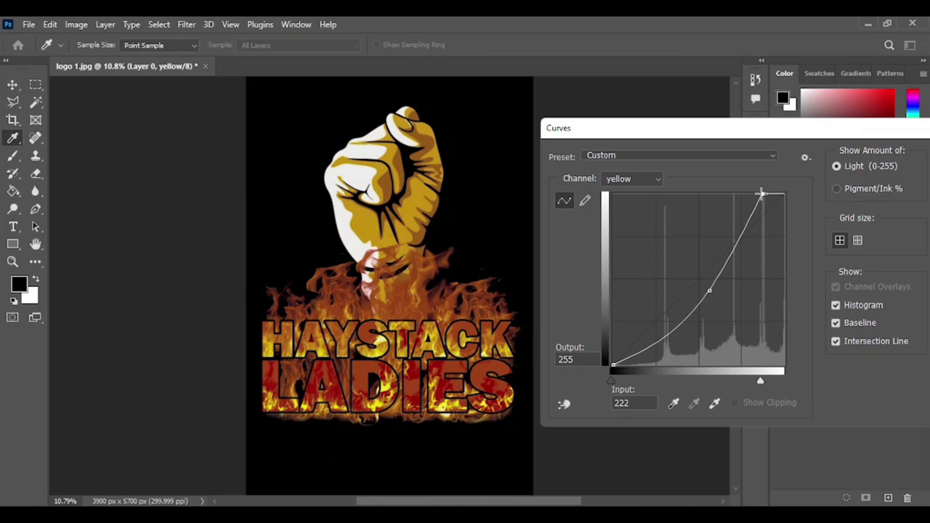
drag(760, 193, 766, 194)
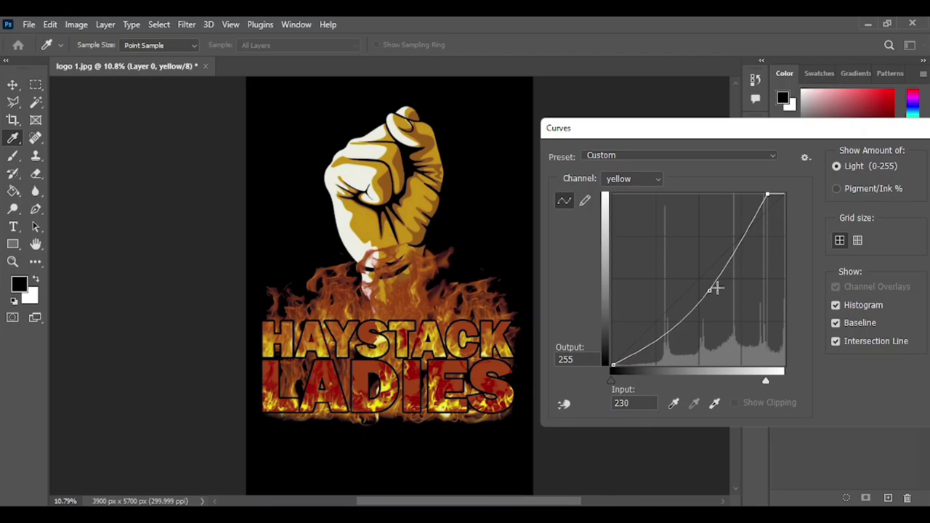
drag(710, 291, 705, 296)
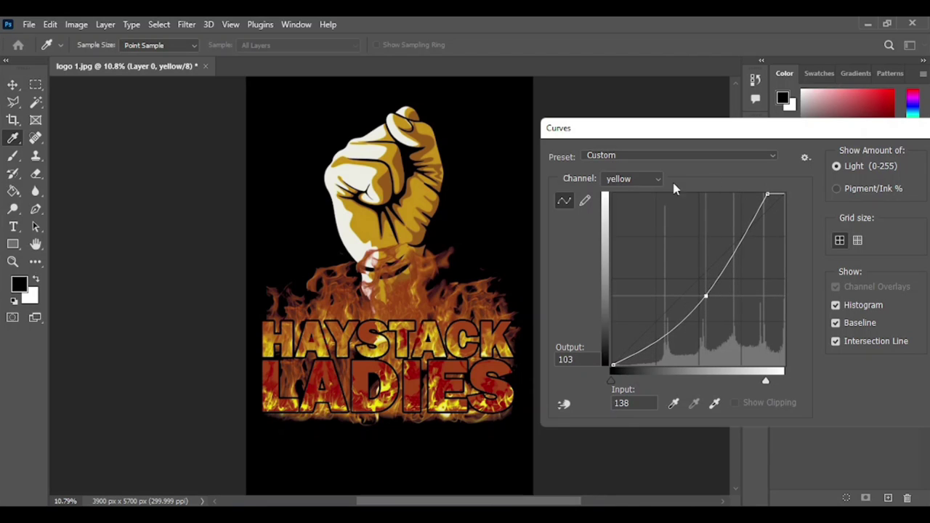
drag(862, 129, 633, 157)
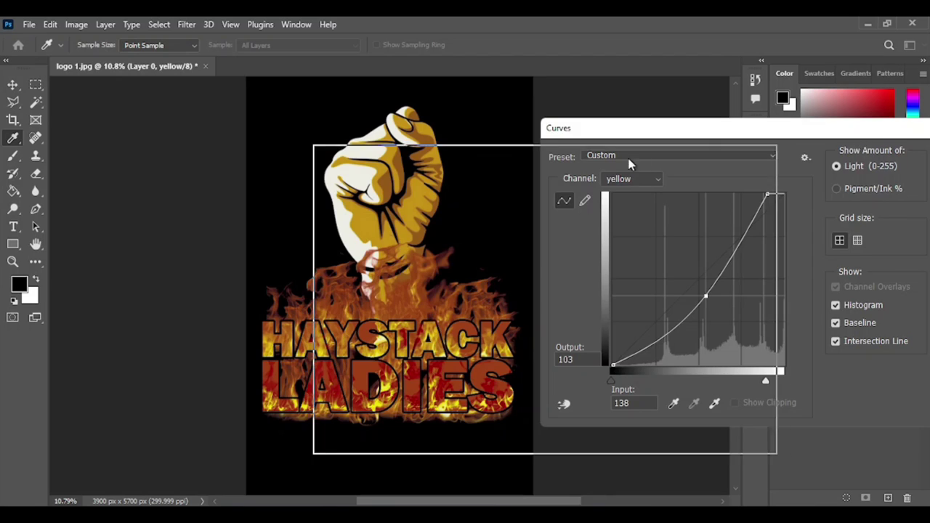
click(740, 189)
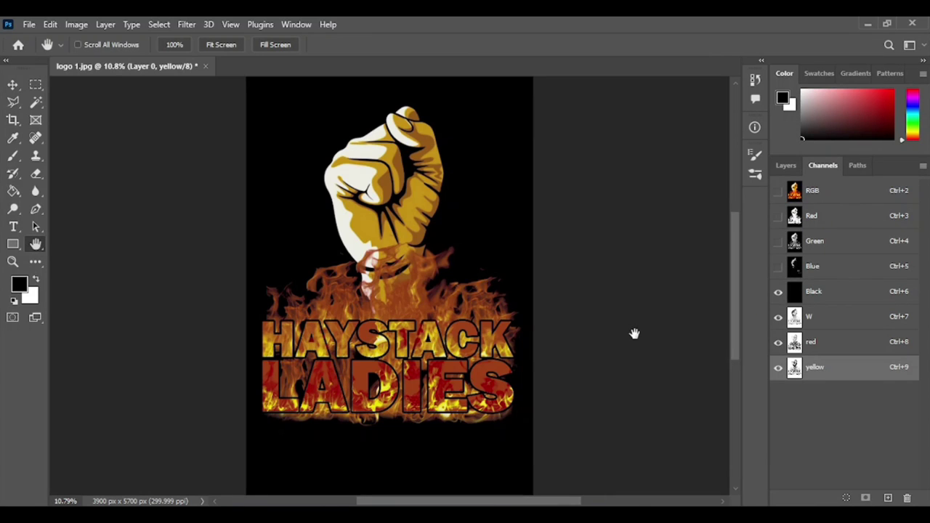
- Show the Black, W, red and yellow channels together and make W the active channel
click(812, 199)
click(808, 294)
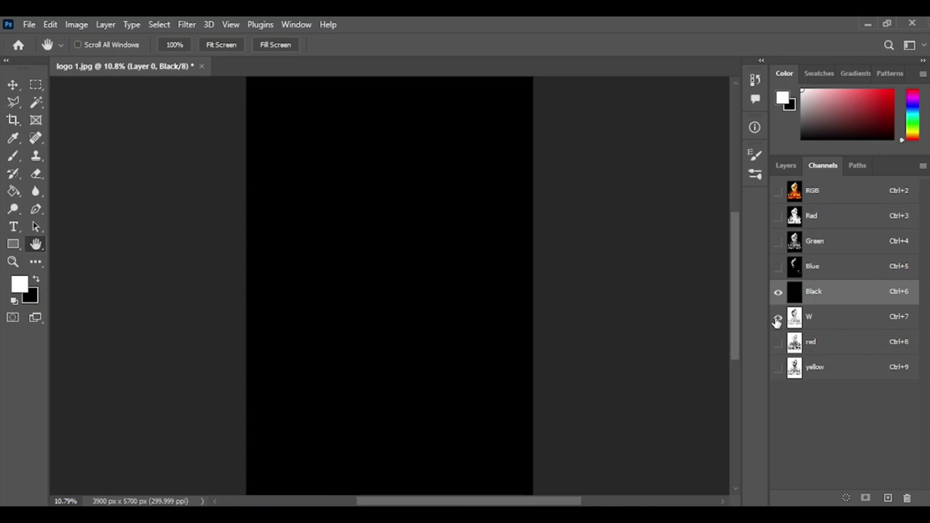
drag(777, 317, 776, 396)
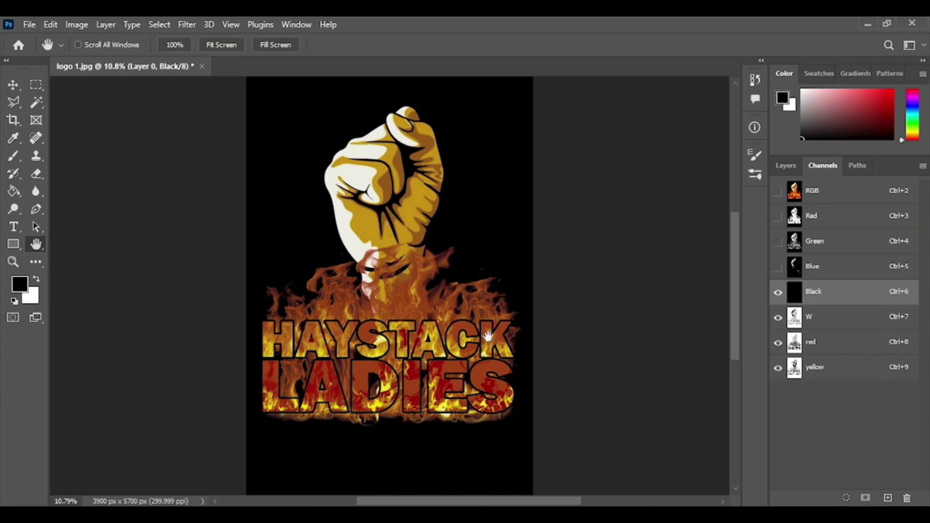
click(841, 329)
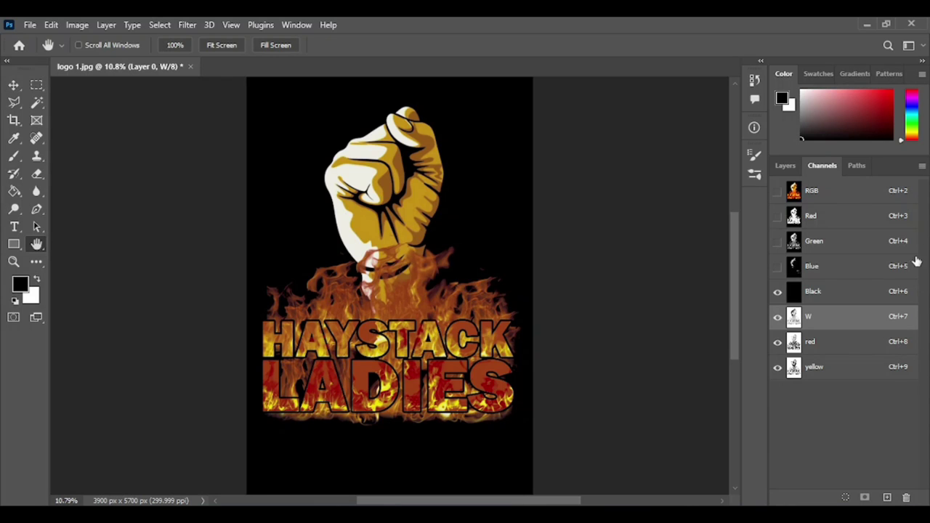
click(922, 166)
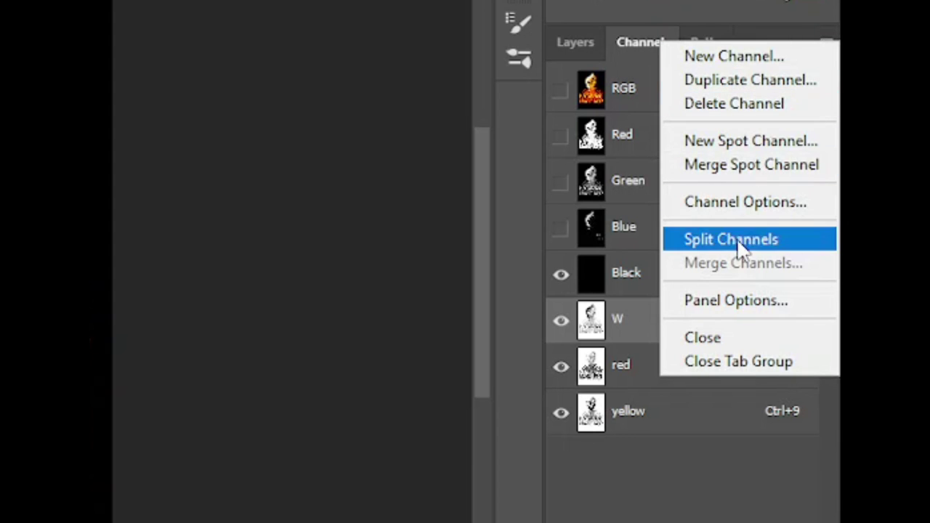
click(791, 41)
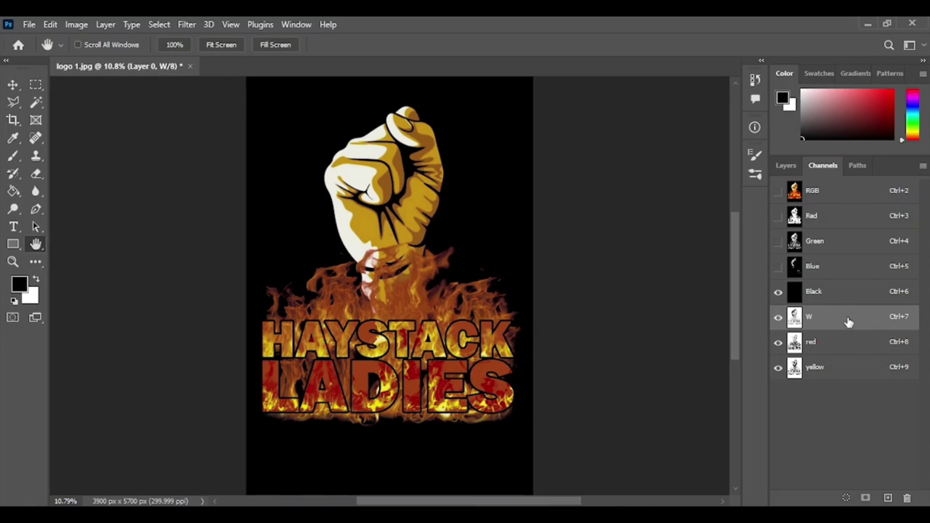
- Copy the whole W channel and paste it into a new 3900 x 5700 px grayscale document
key(ctrl+a)
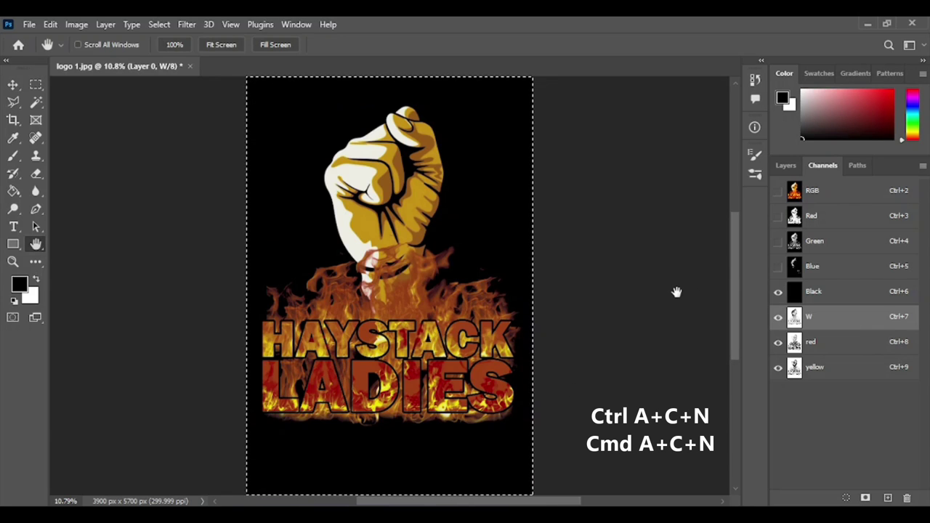
key(ctrl+c)
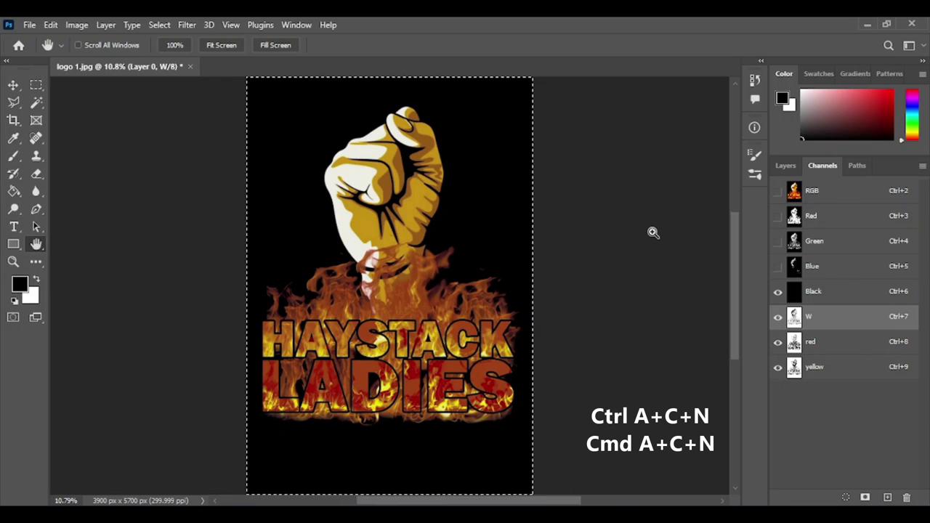
key(ctrl+n)
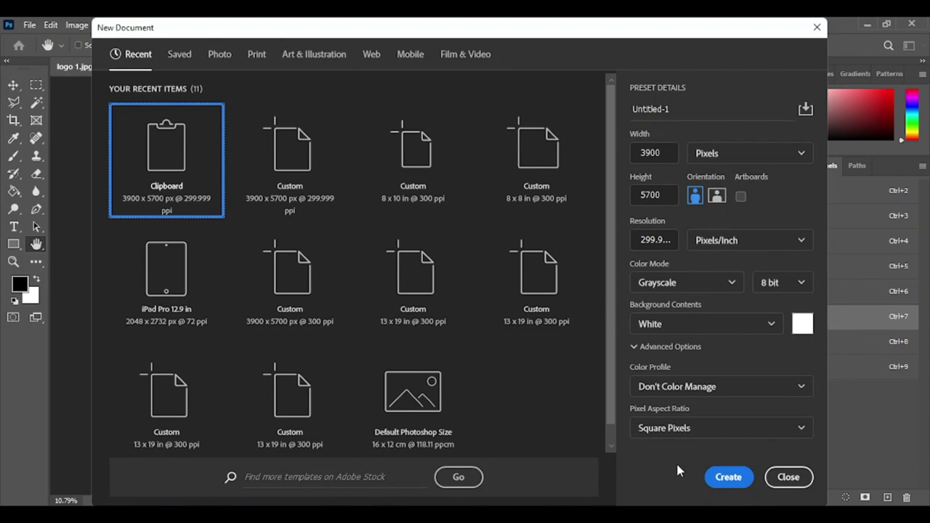
click(715, 476)
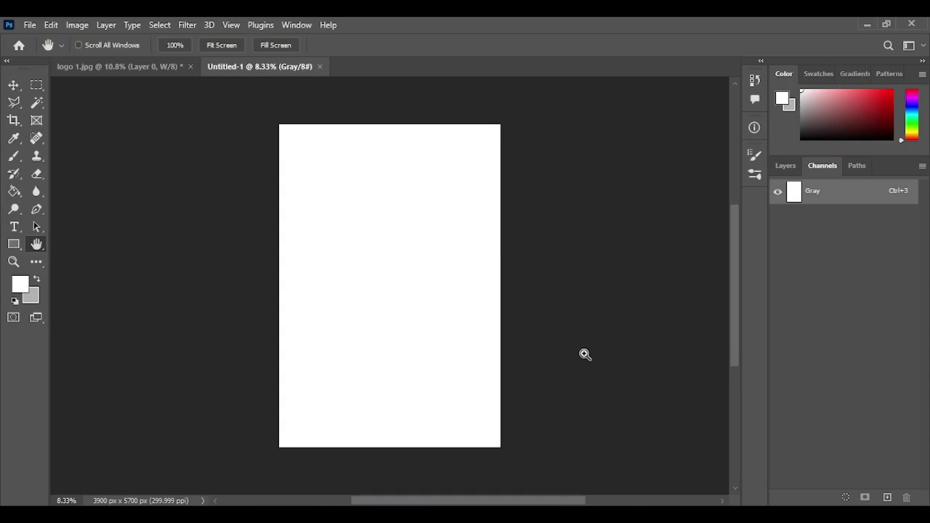
key(ctrl+v)
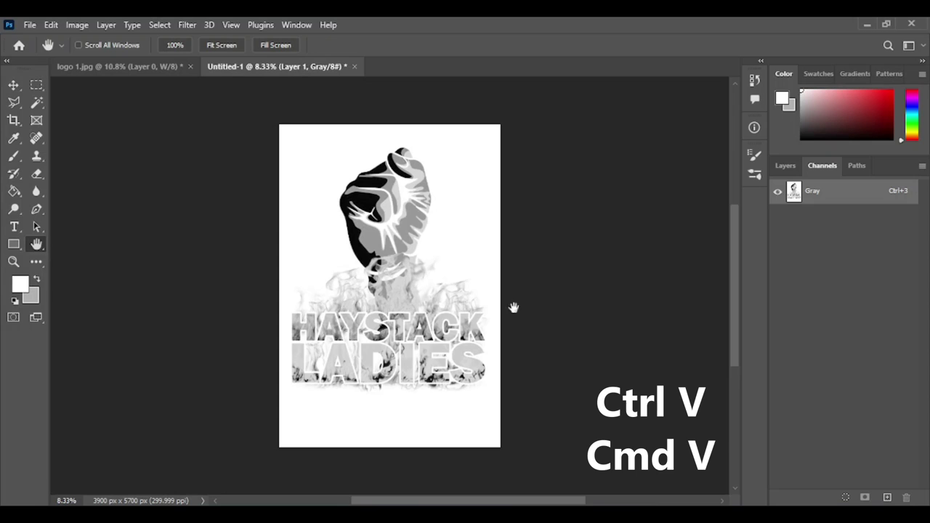
double_click(38, 245)
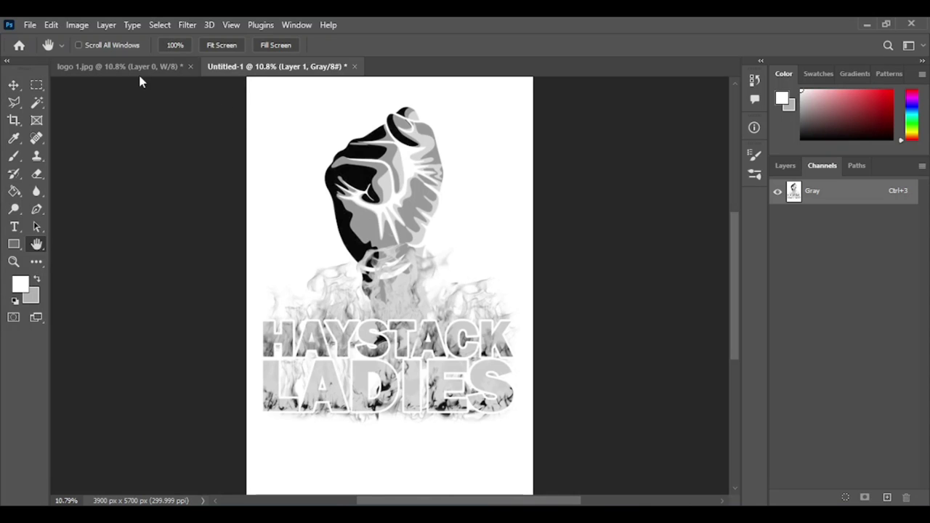
click(77, 24)
mouse_move(105, 42)
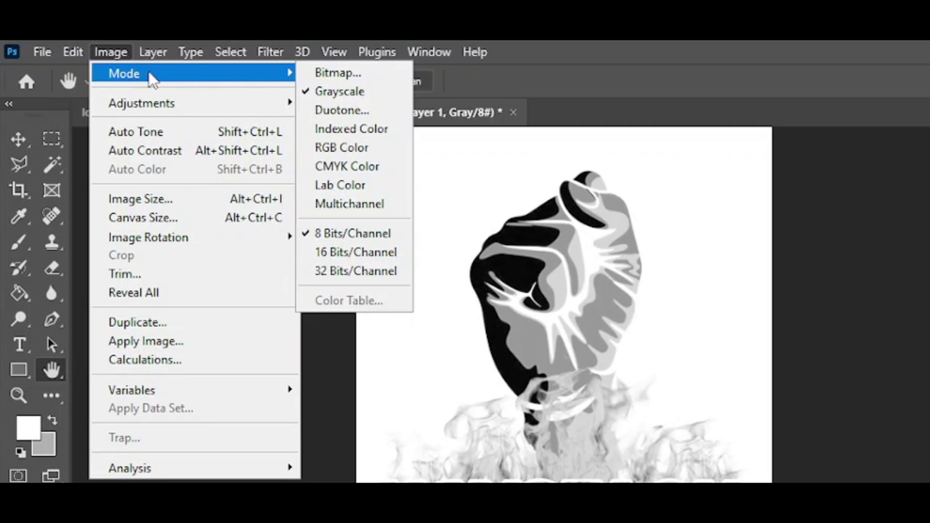
- Convert the image to Bitmap, flattening layers, at 300 ppi output with the Halftone Screen method
click(330, 73)
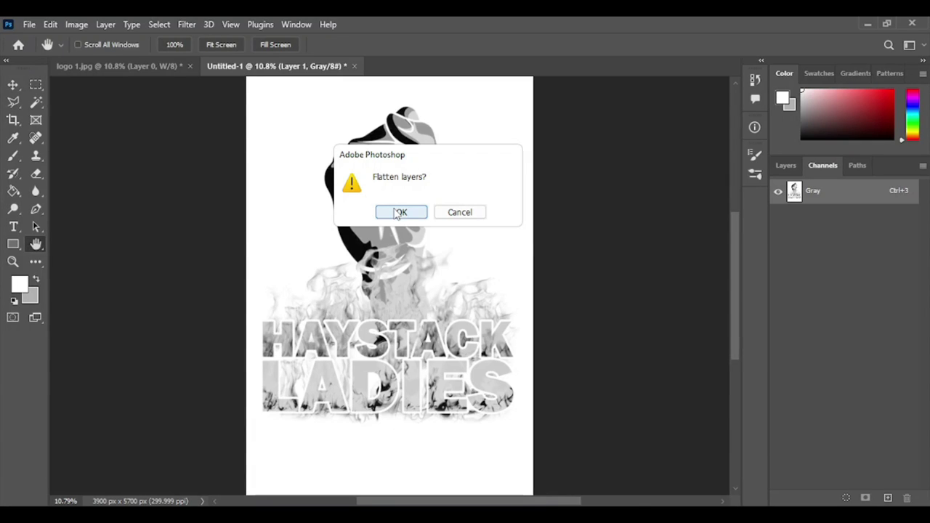
click(399, 212)
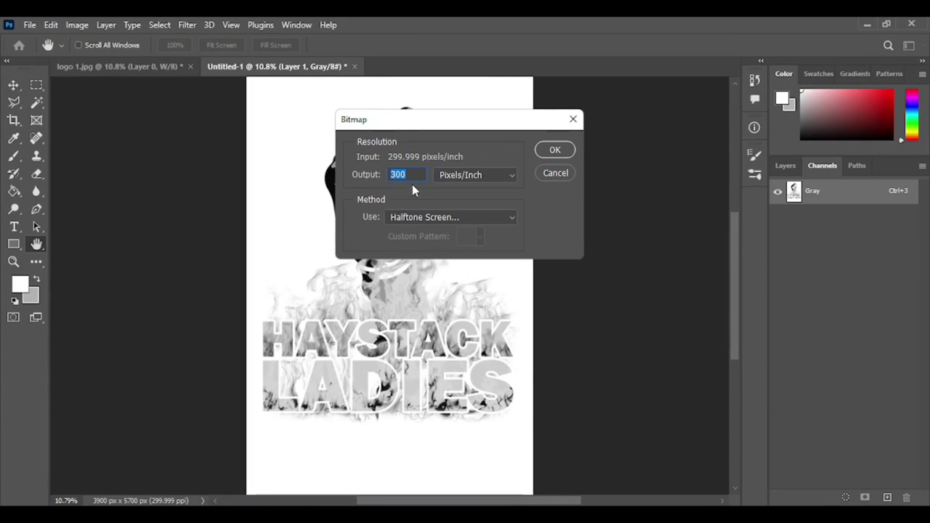
click(412, 182)
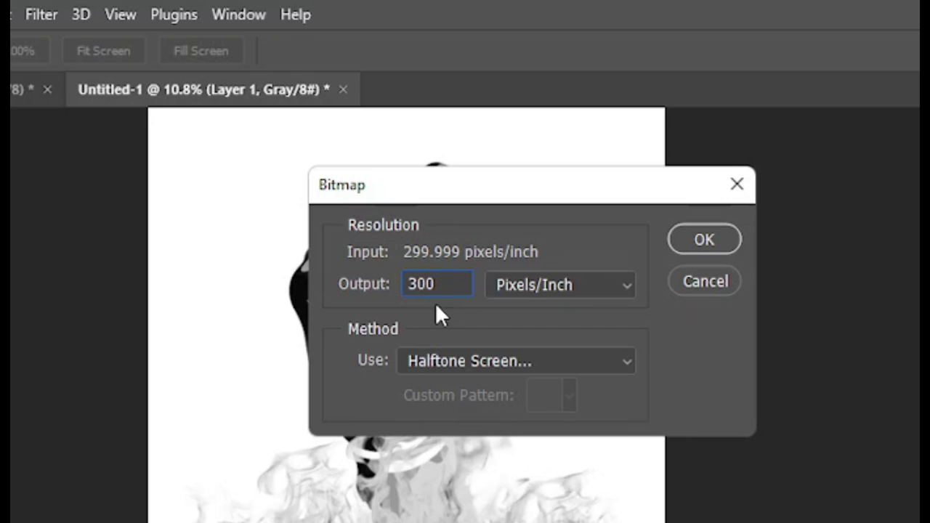
click(456, 361)
click(470, 446)
click(689, 242)
- Apply a halftone screen of 50 lines/inch, 45° angle and Ellipse dots, then zoom into the dots
click(452, 268)
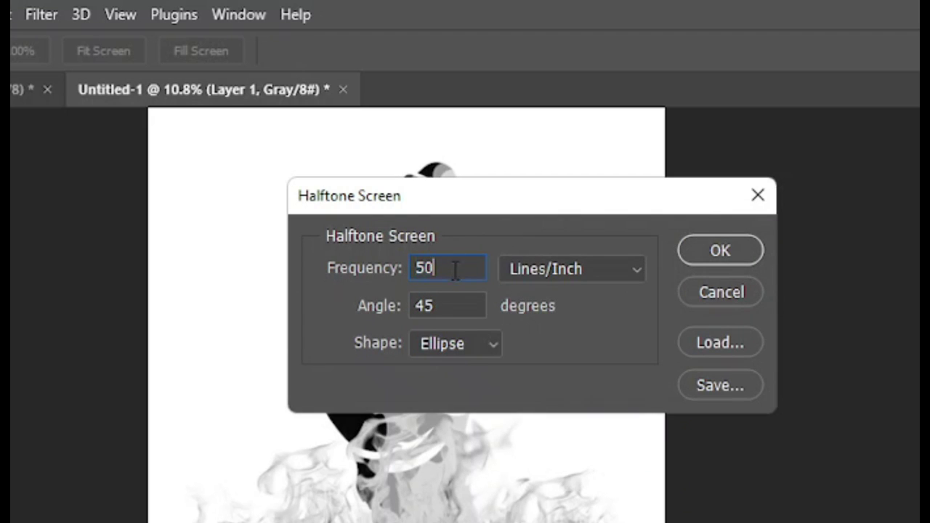
click(447, 335)
click(454, 408)
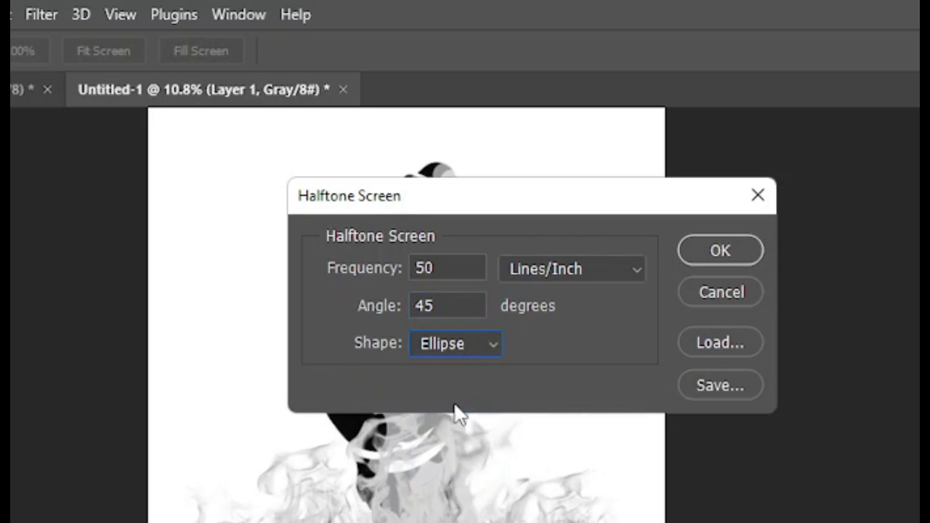
click(441, 268)
click(439, 306)
click(446, 268)
click(446, 305)
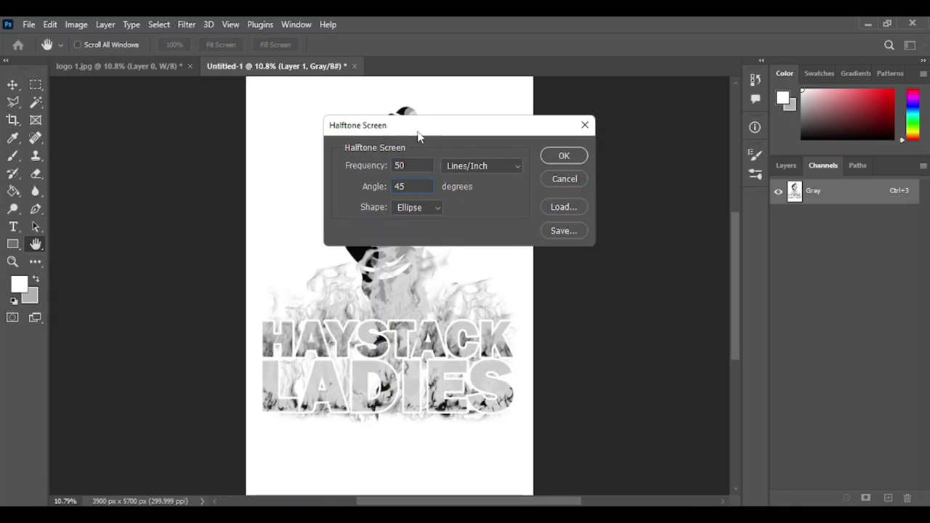
drag(417, 133, 501, 127)
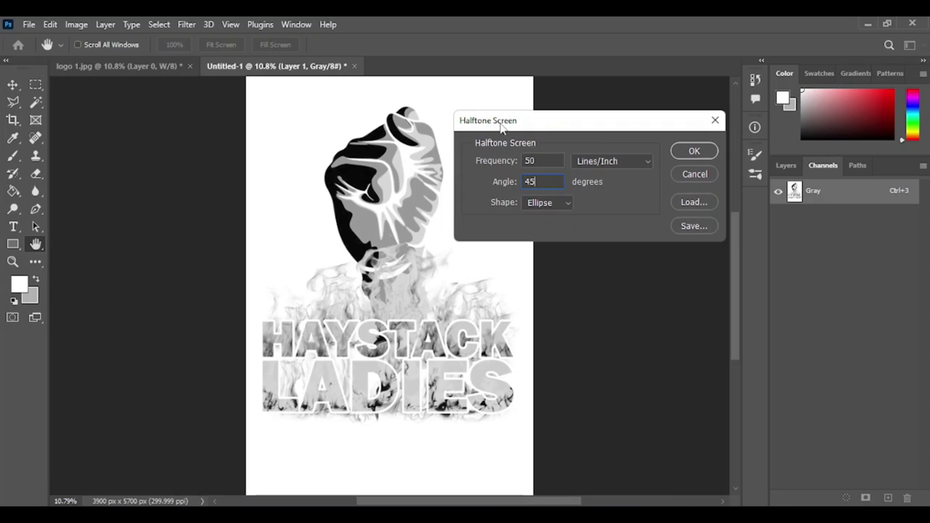
click(538, 178)
key(Tab)
key(shift+Tab)
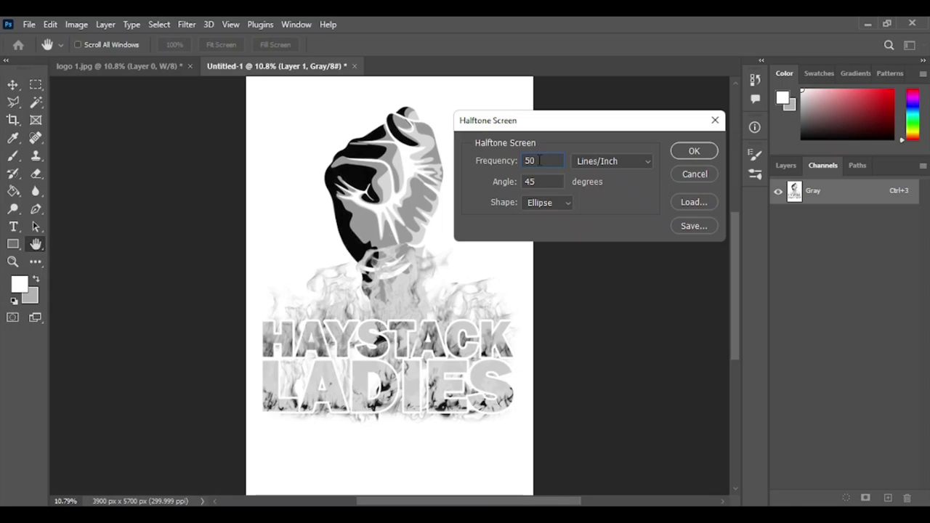
click(546, 161)
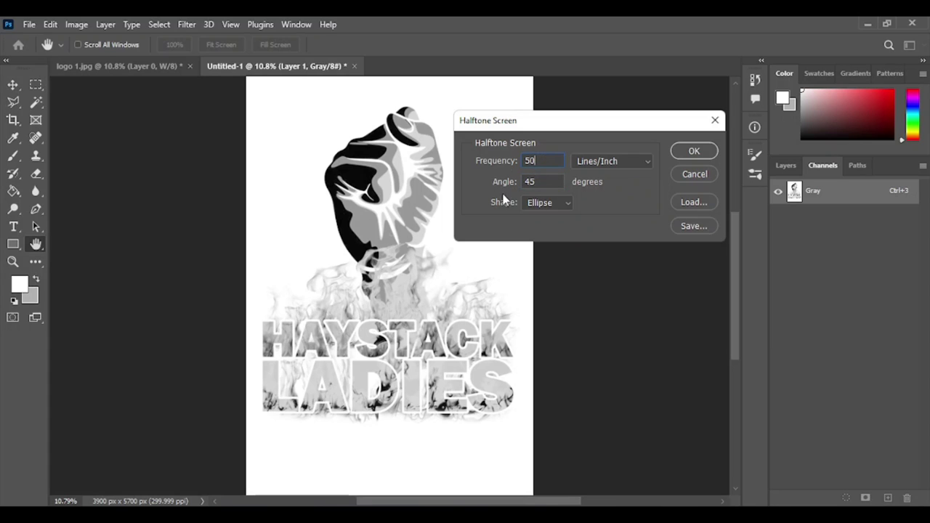
drag(573, 125, 478, 158)
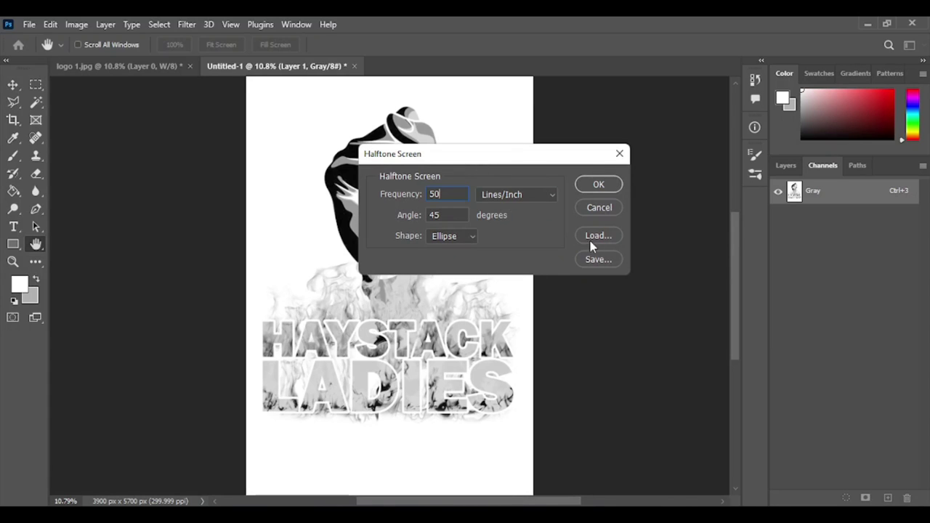
click(598, 186)
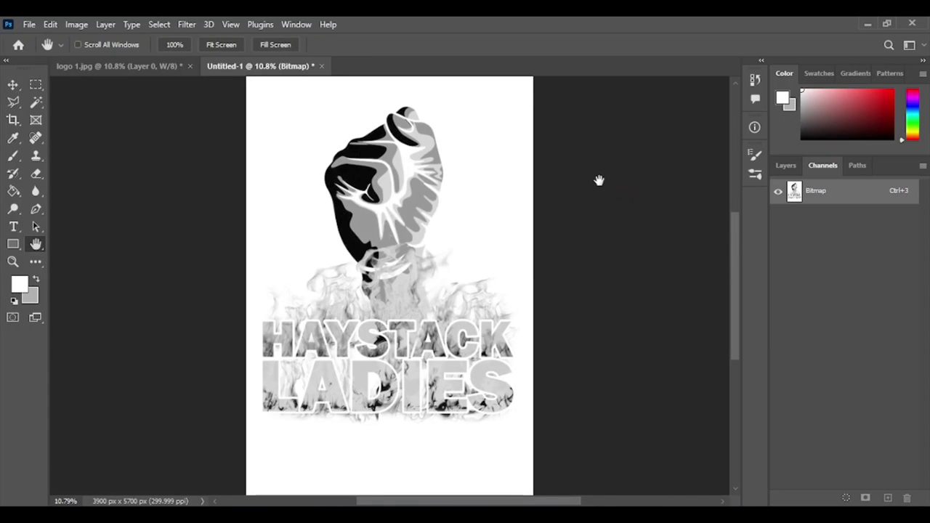
click(13, 262)
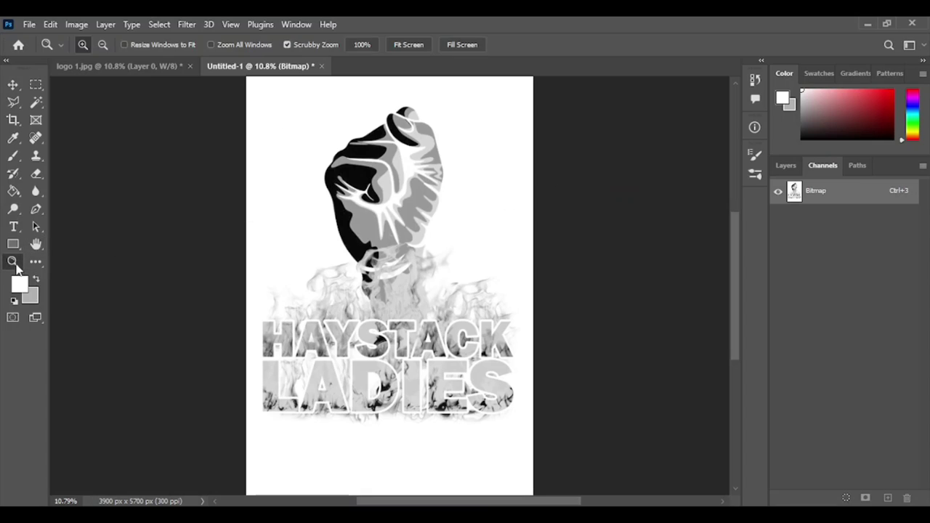
click(422, 273)
click(398, 263)
click(398, 263)
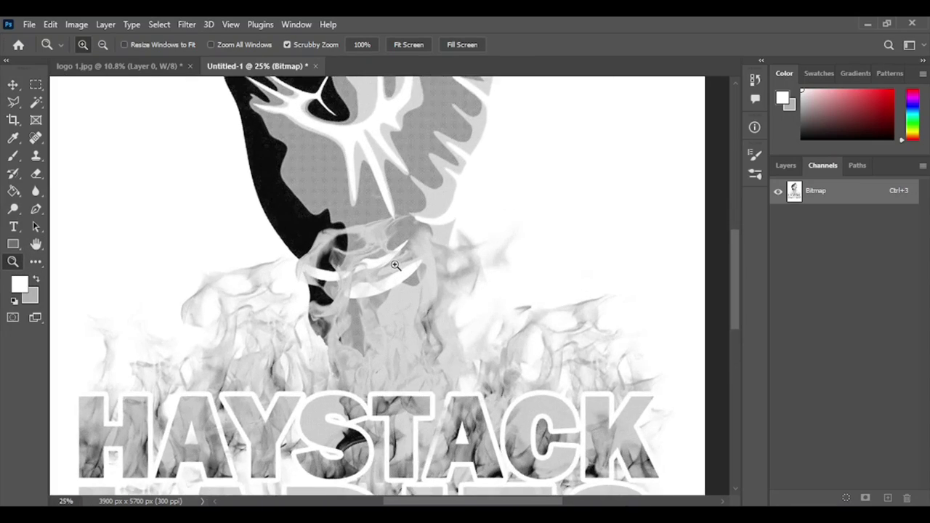
click(394, 264)
click(385, 266)
click(386, 265)
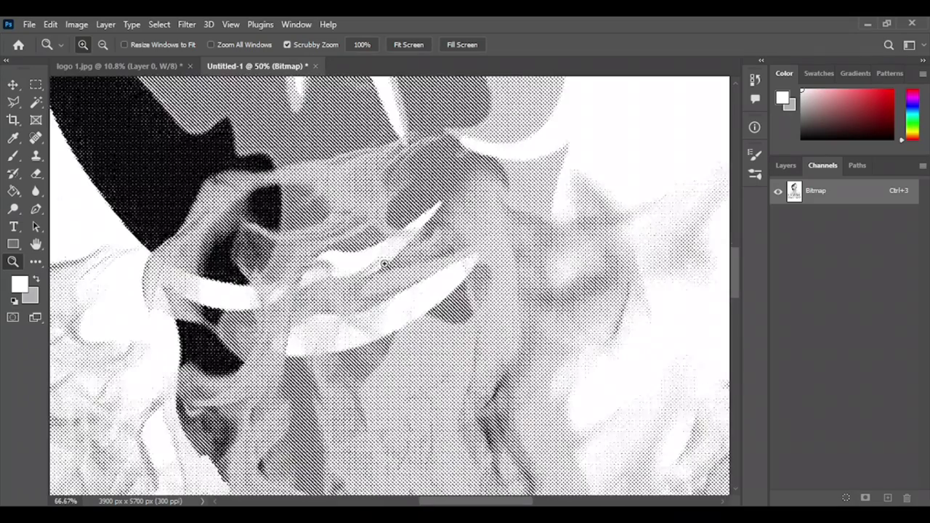
click(392, 237)
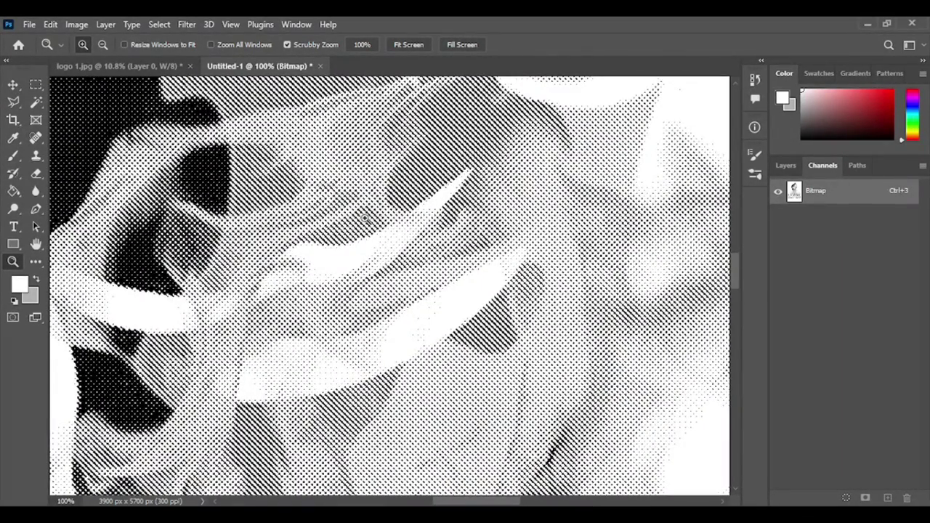
double_click(35, 244)
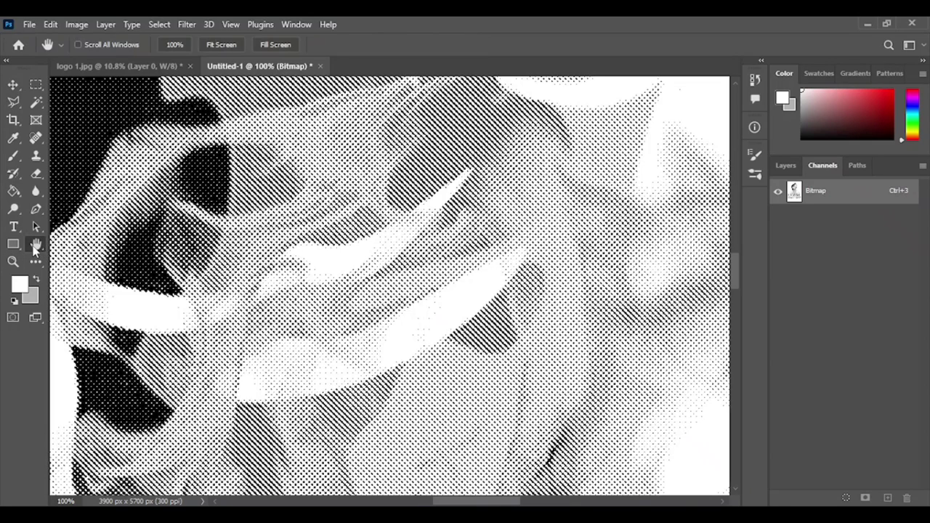
click(14, 87)
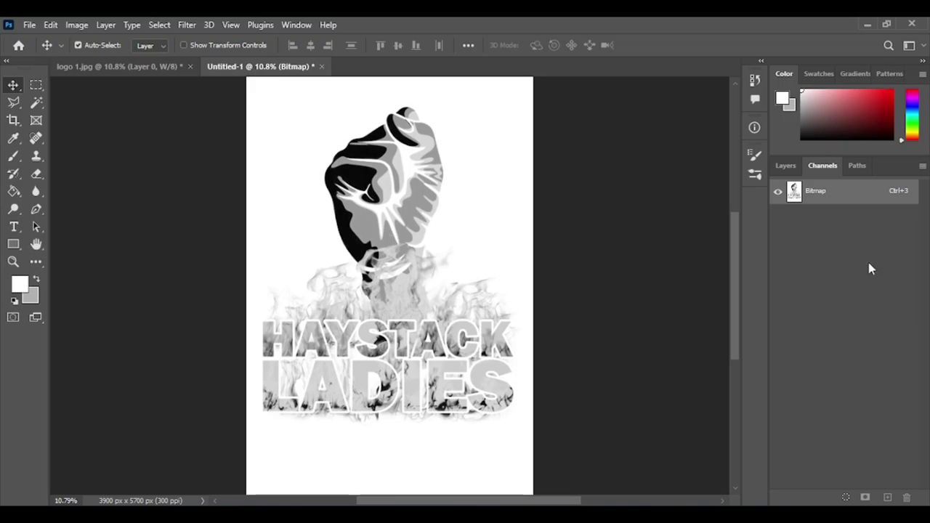
- Convert the bitmap image to Grayscale with a size ratio of 1
click(786, 166)
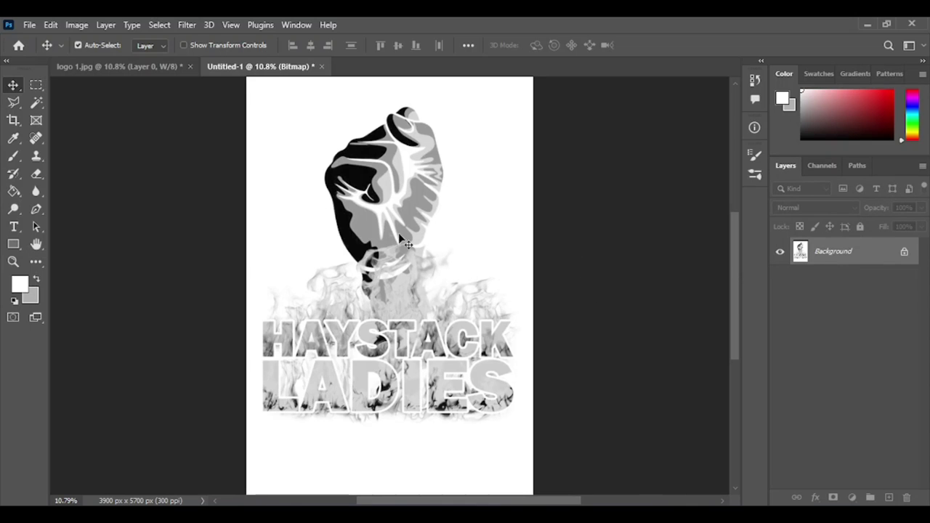
click(79, 27)
mouse_move(92, 40)
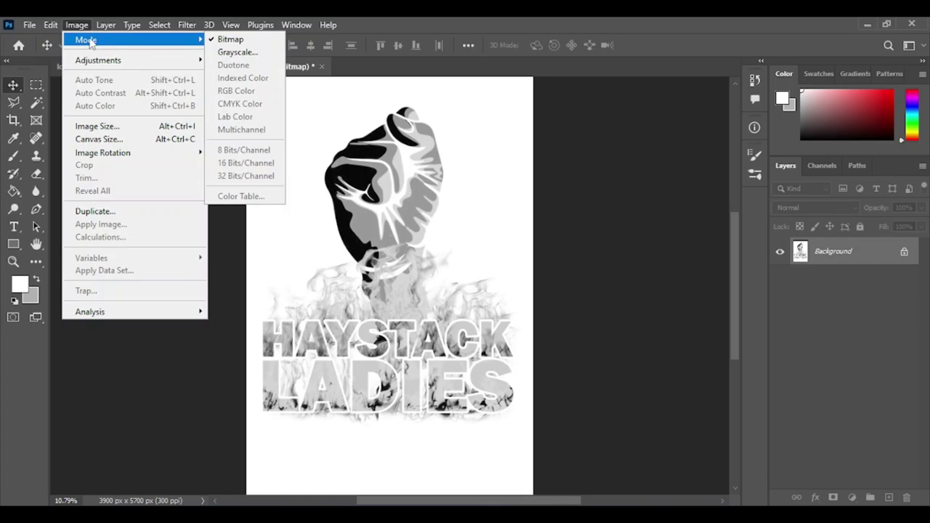
click(237, 52)
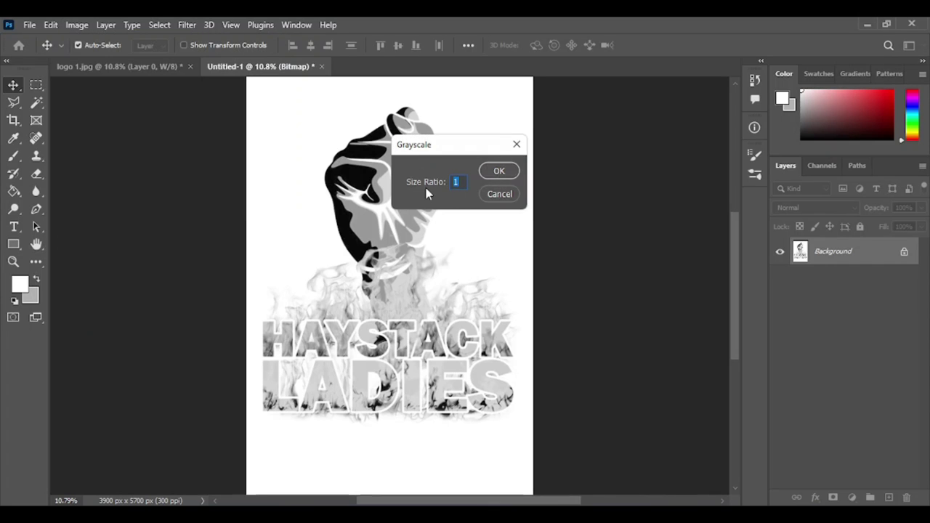
click(498, 170)
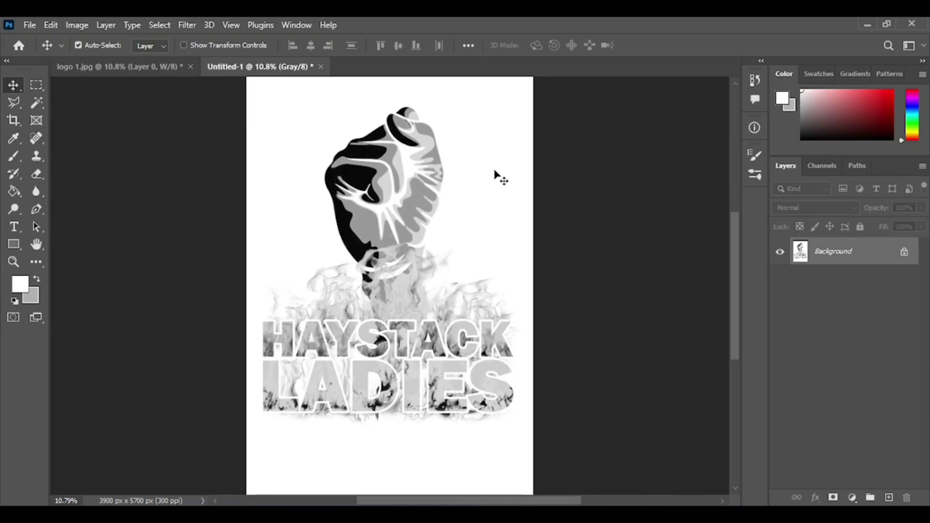
- Convert the grayscale image to RGB Color mode
click(77, 26)
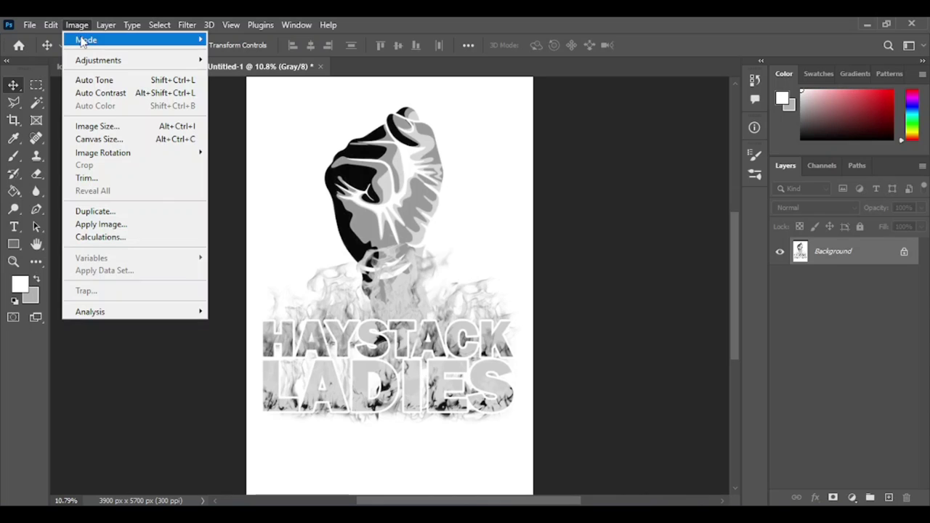
mouse_move(84, 41)
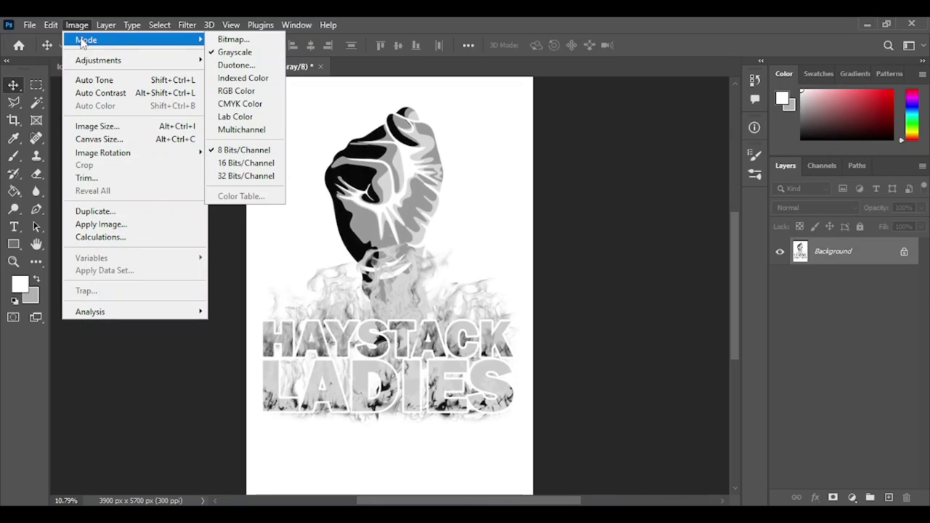
click(237, 92)
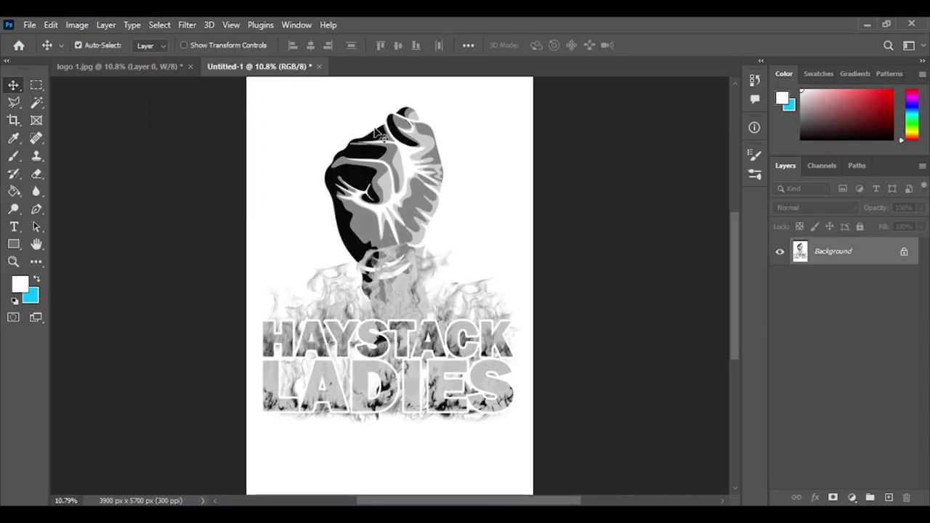
click(36, 246)
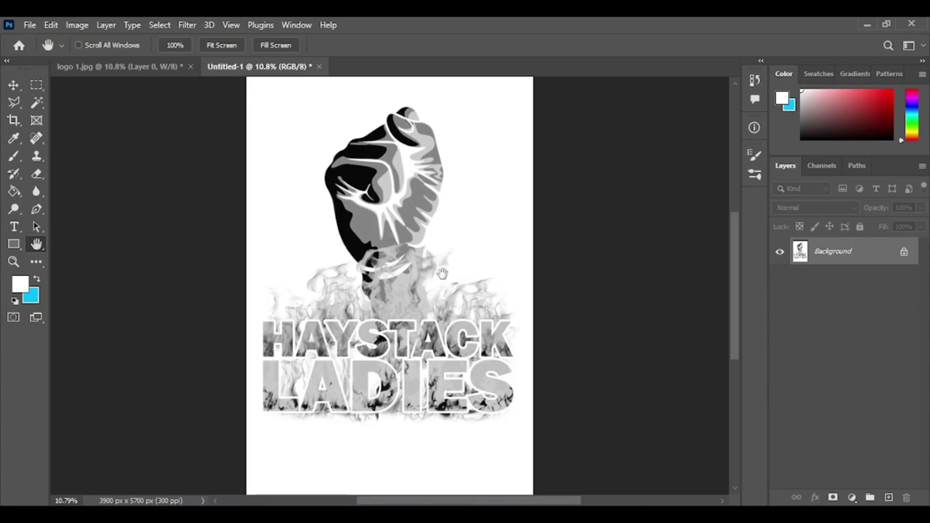
- Turn the Background into an editable layer named 'white base'
double_click(884, 254)
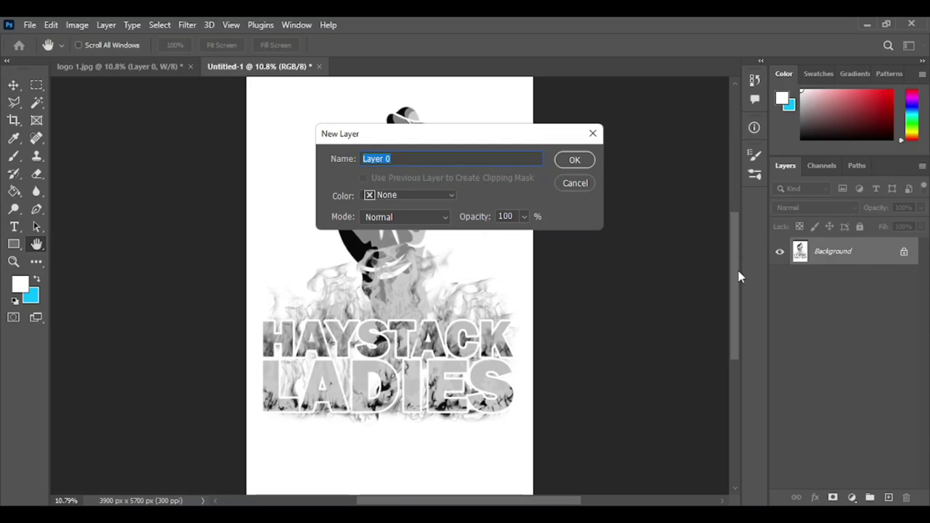
text(white base)
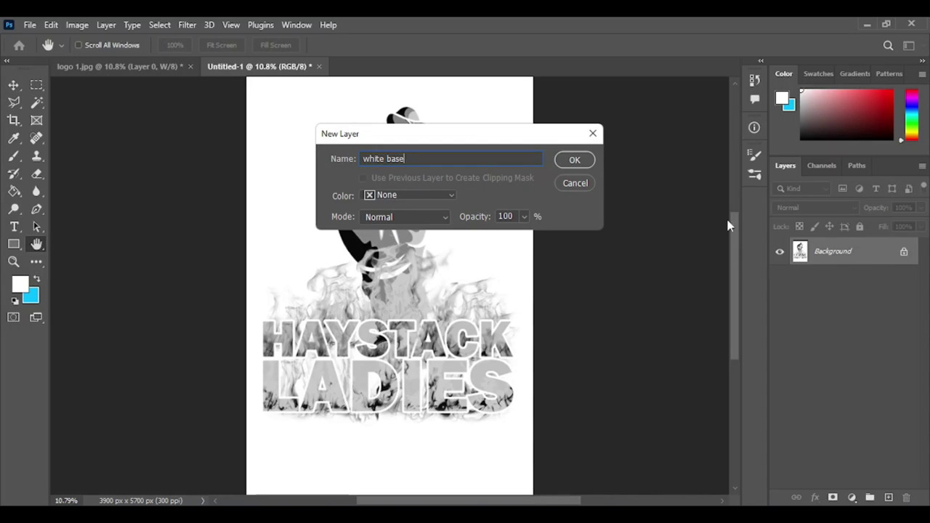
click(588, 160)
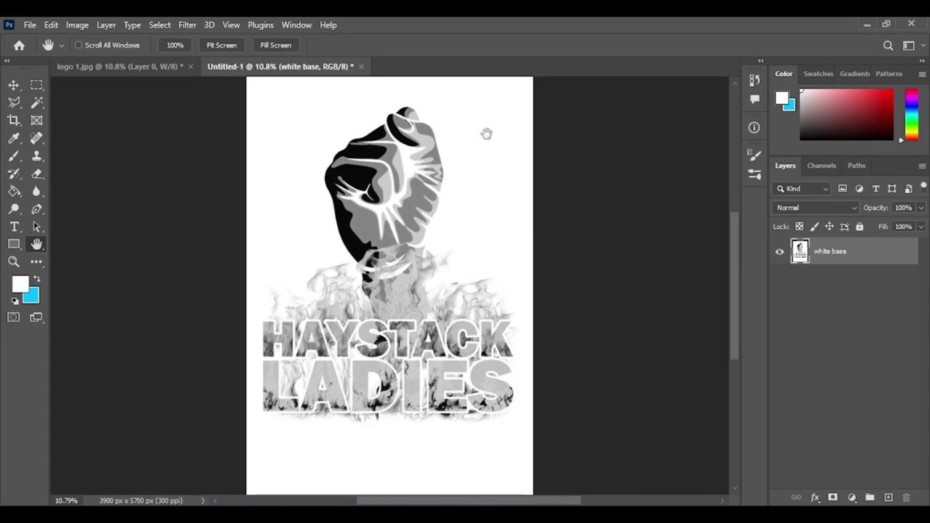
- Select the white areas with Color Range (Sampled Colors, Invert off), delete them and deselect
click(159, 24)
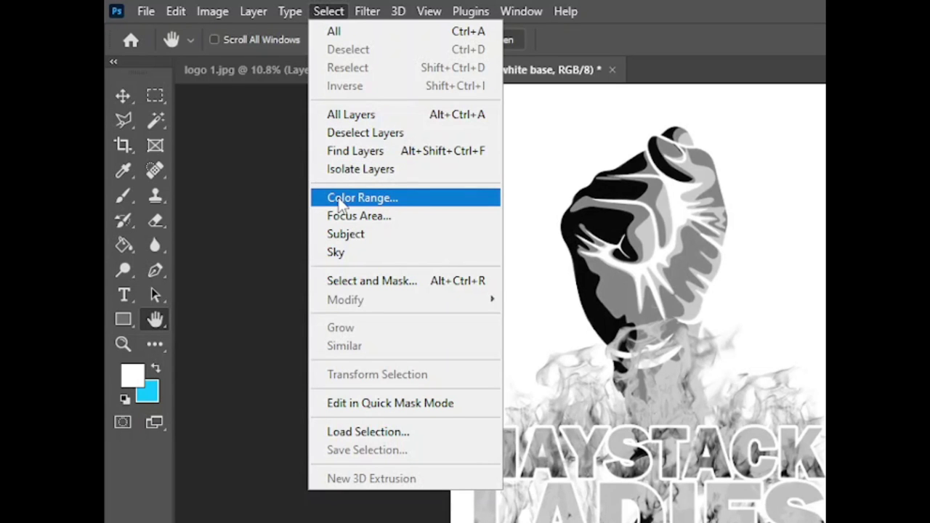
click(399, 203)
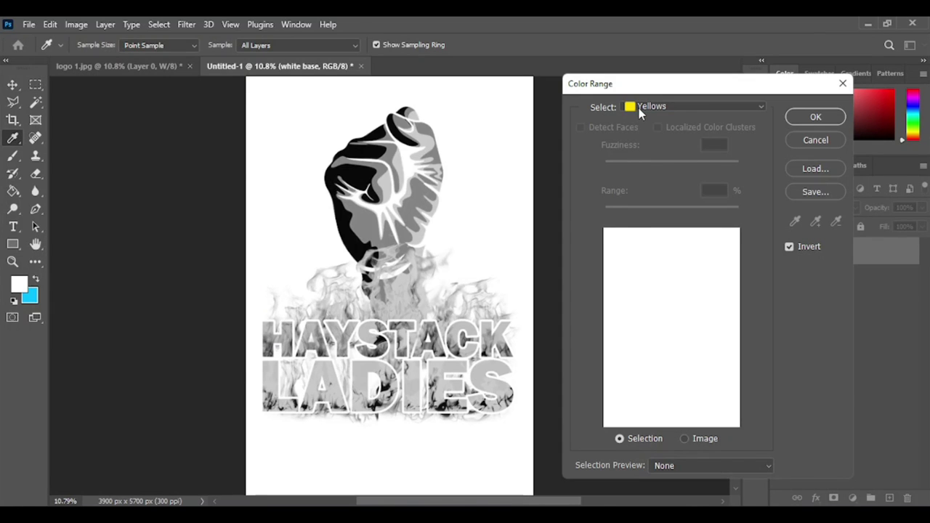
click(640, 109)
click(644, 120)
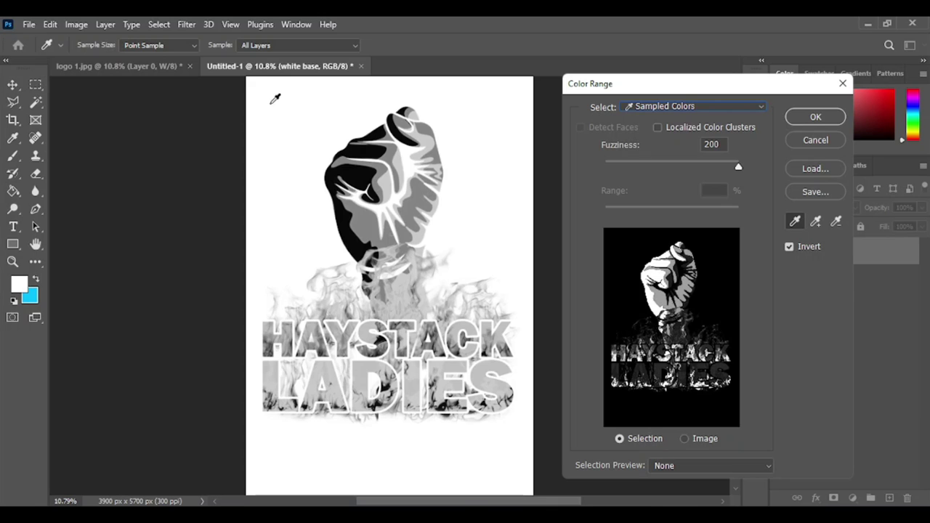
click(789, 247)
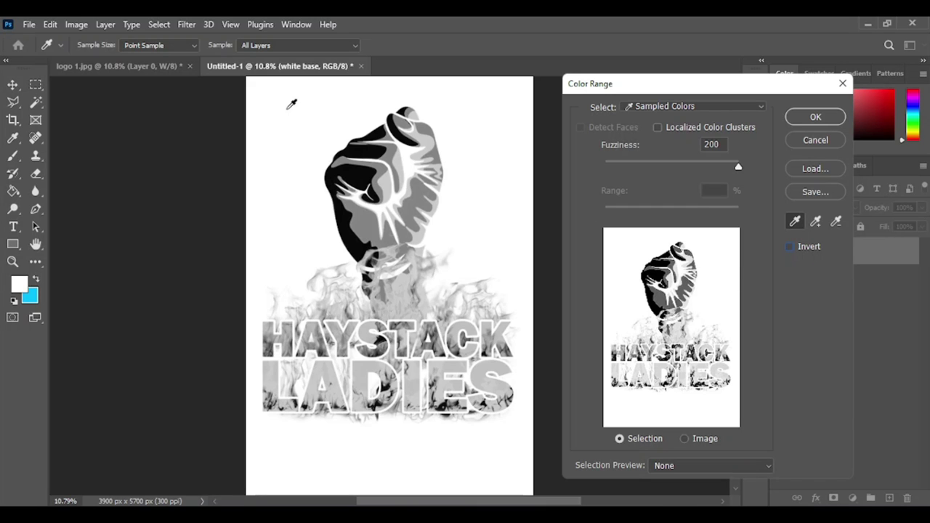
click(815, 117)
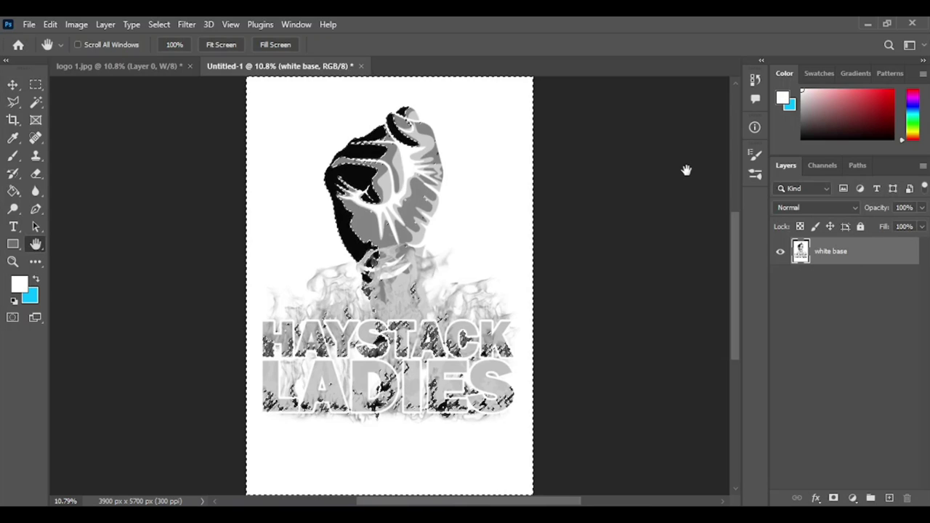
key(Delete)
key(ctrl+d)
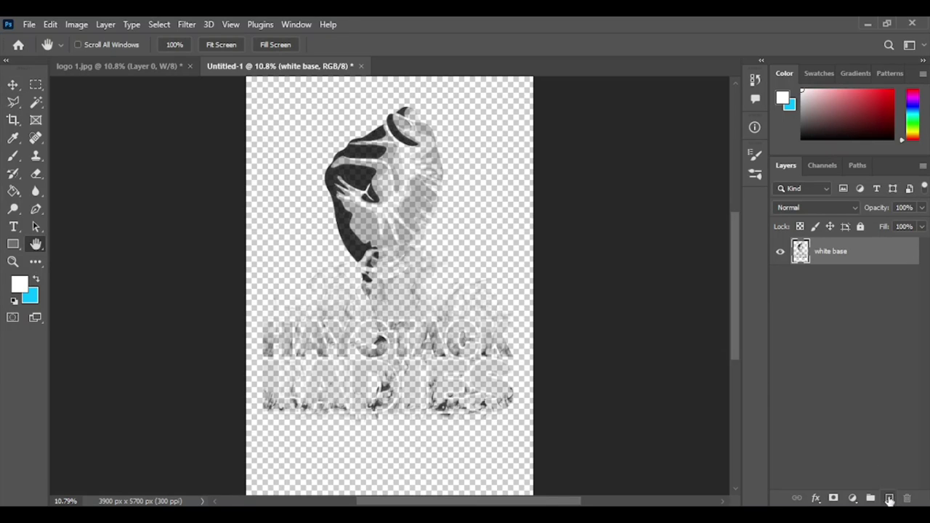
- Add a new Layer 1 beneath white base and fill it with black
click(890, 498)
drag(872, 261, 867, 318)
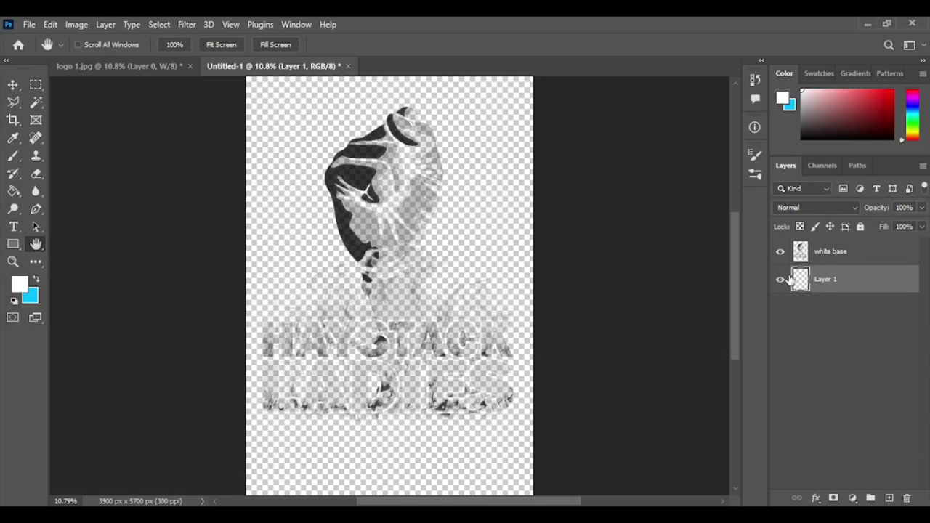
click(19, 284)
drag(572, 288, 546, 336)
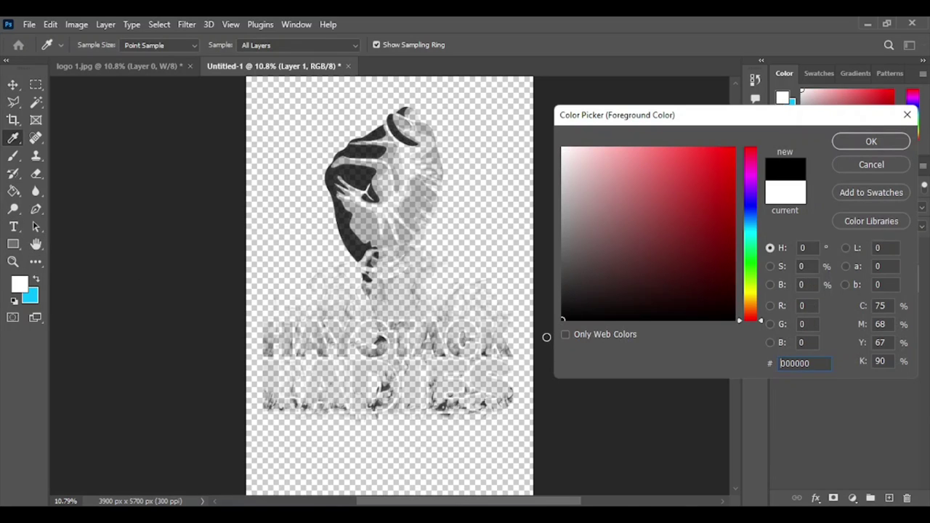
click(852, 144)
click(15, 193)
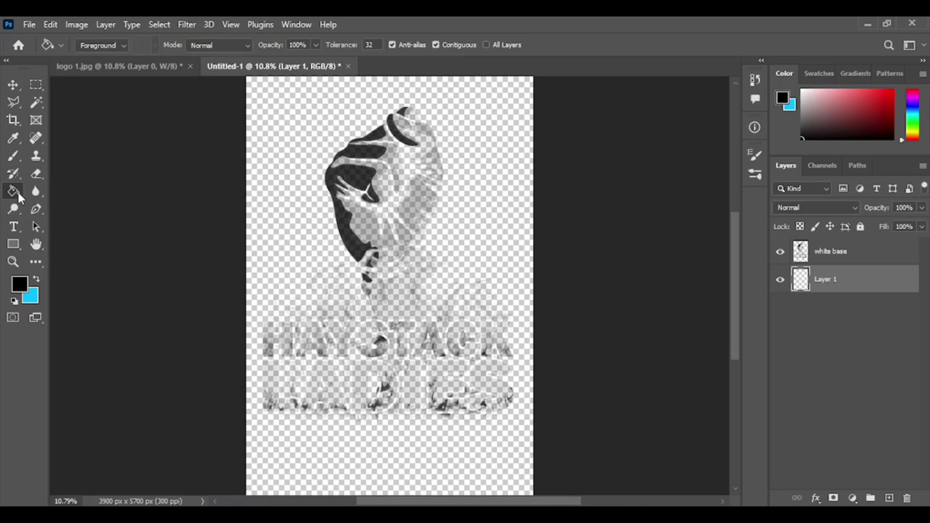
click(270, 146)
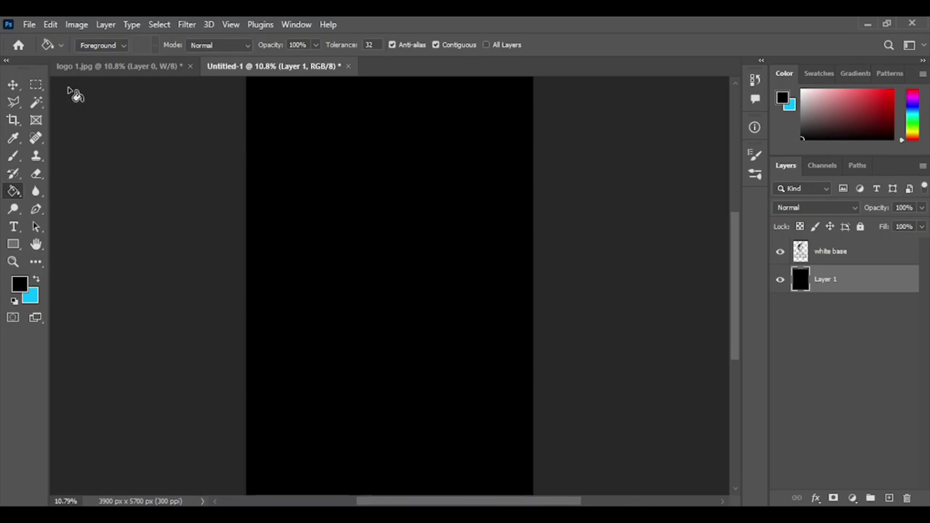
click(13, 85)
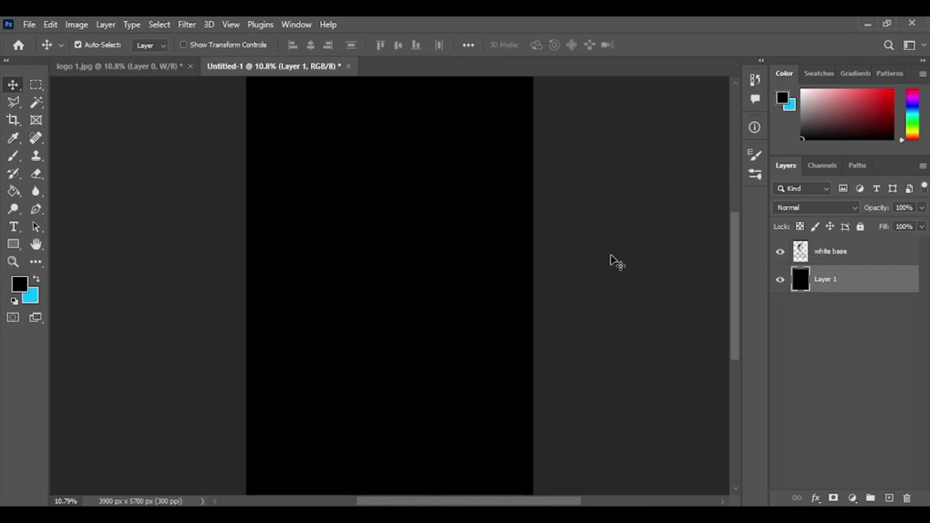
- Give the white base layer a white Color Overlay layer style
click(846, 259)
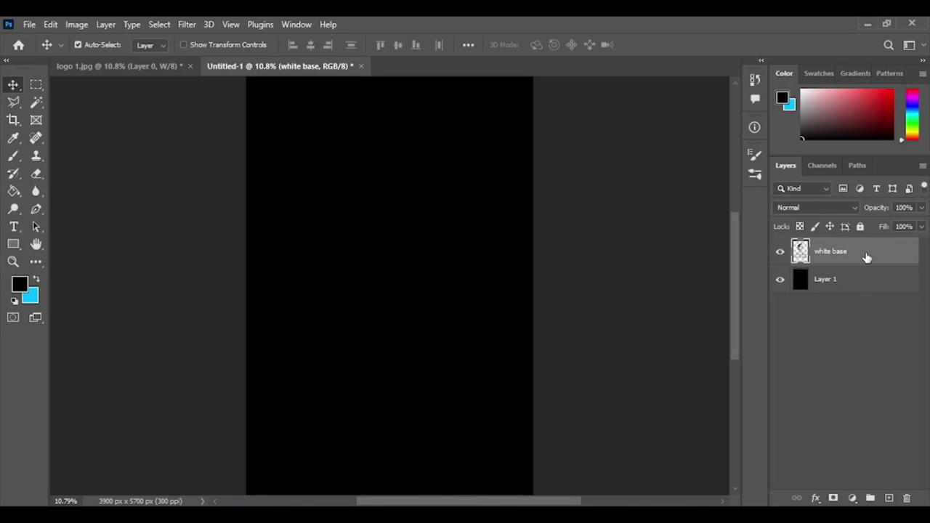
double_click(867, 258)
click(434, 333)
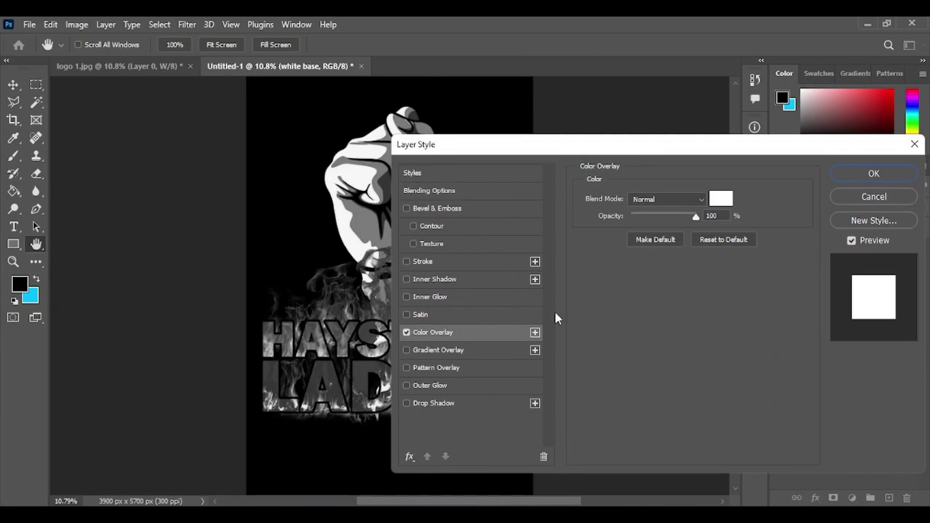
click(721, 202)
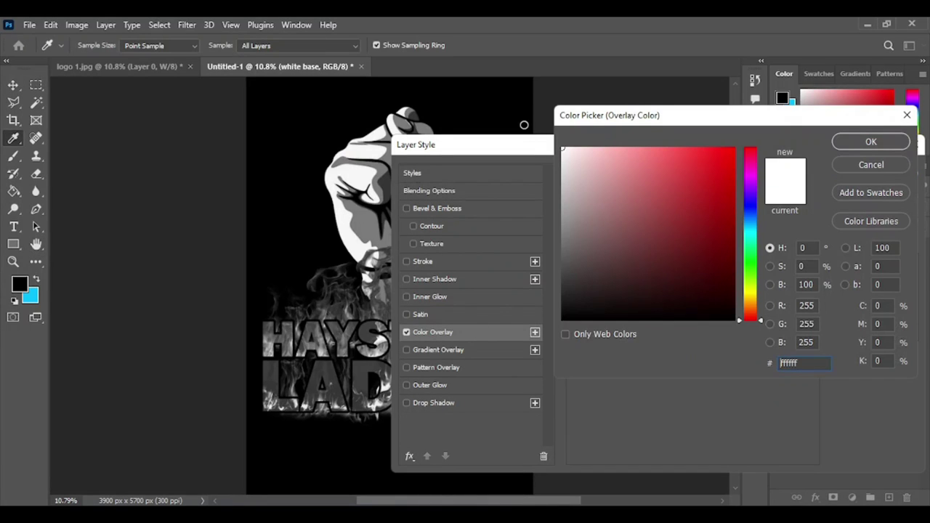
click(866, 145)
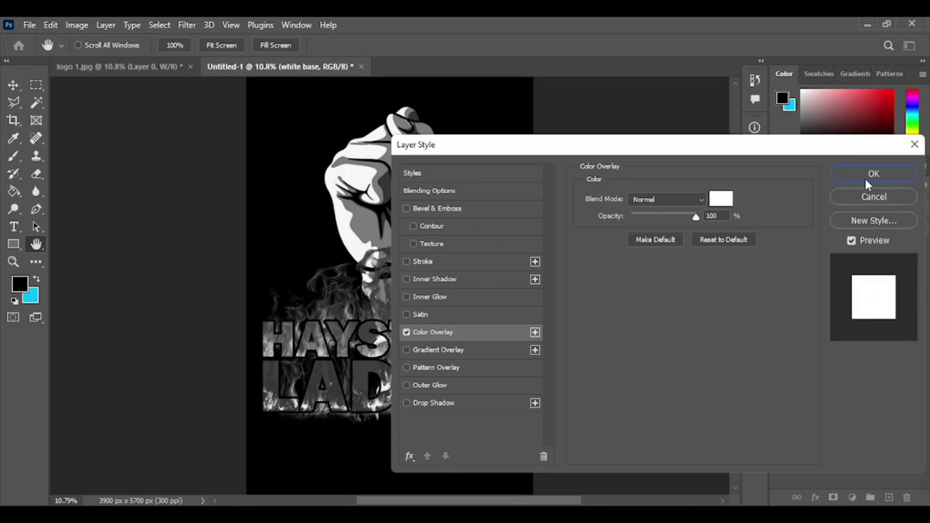
click(872, 176)
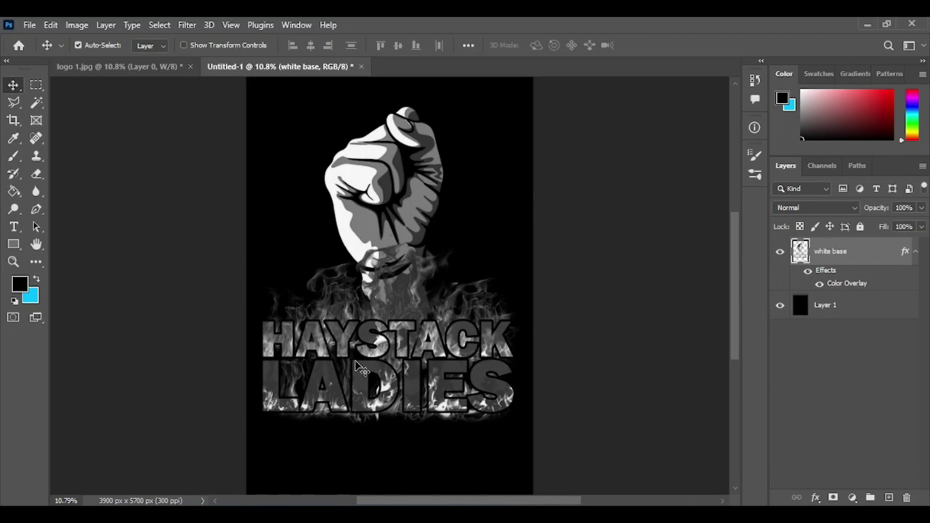
- In logo 1.jpg, select the red separation channel and copy its entire contents
click(131, 66)
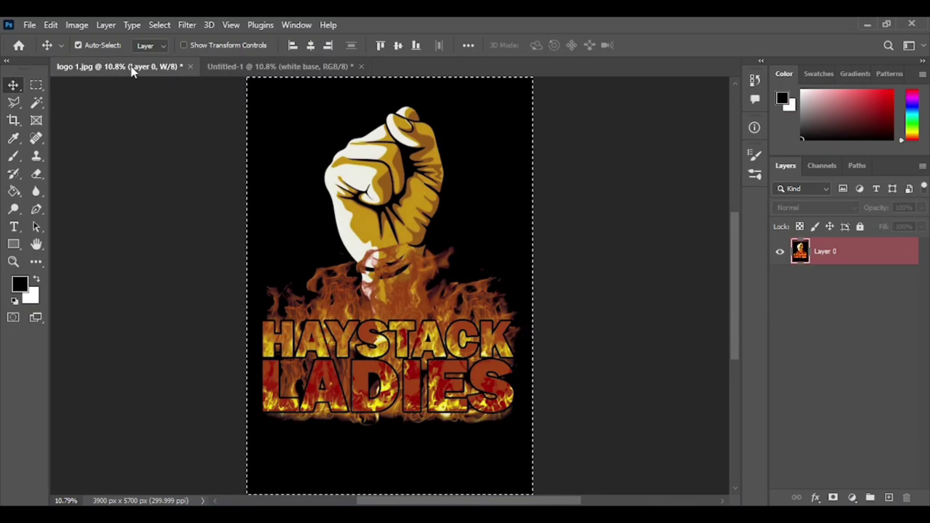
click(823, 167)
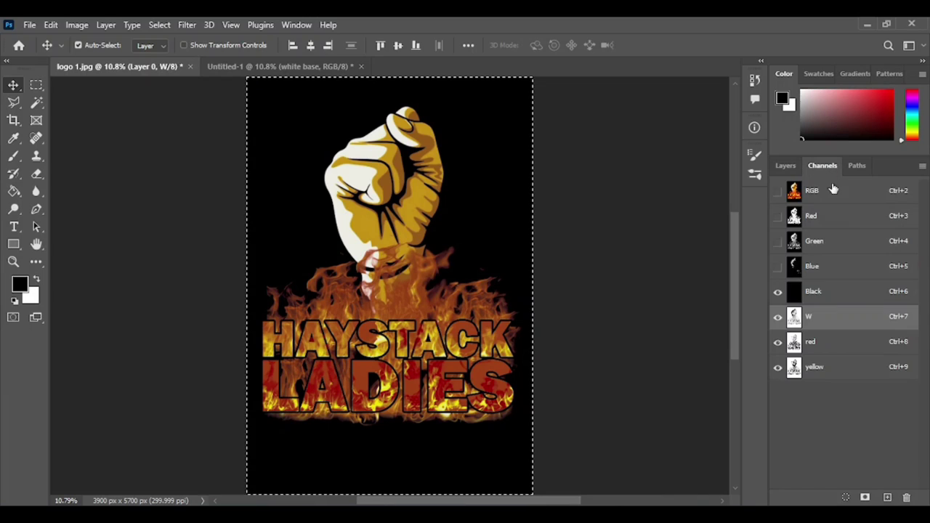
click(831, 347)
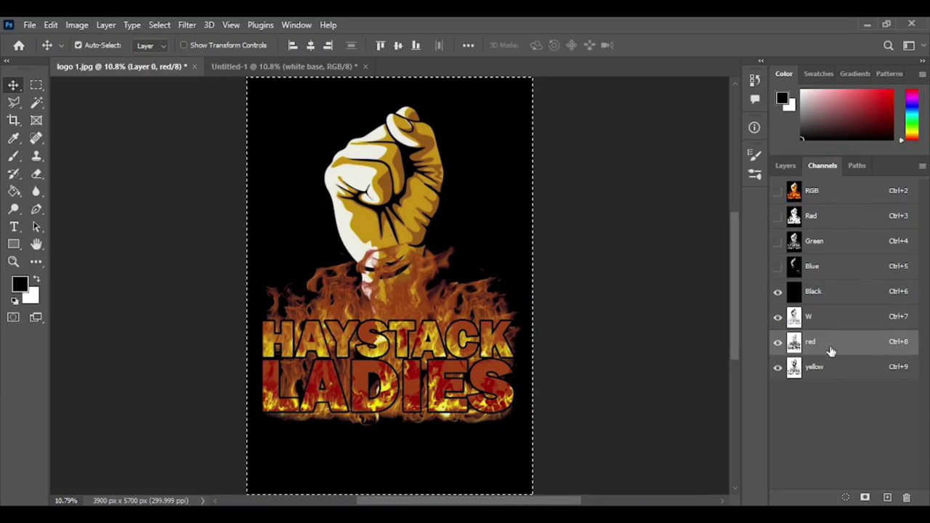
click(832, 368)
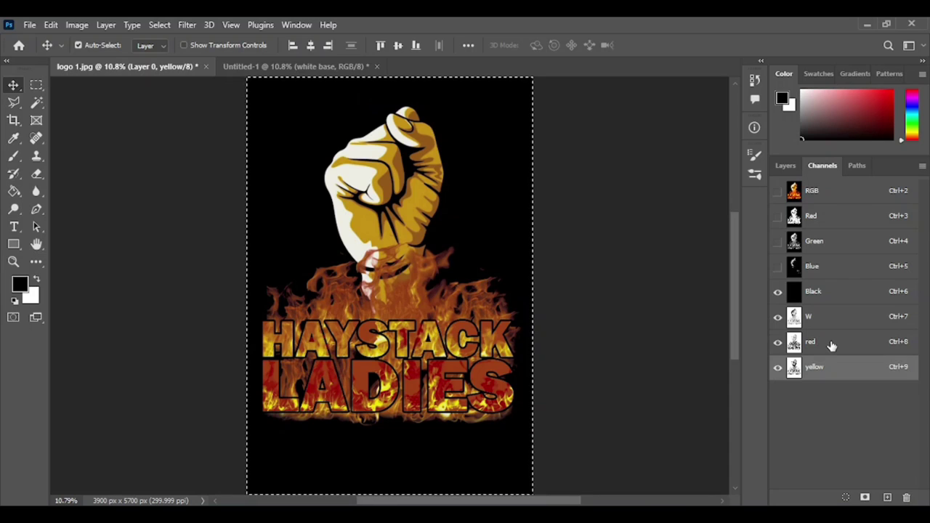
click(832, 346)
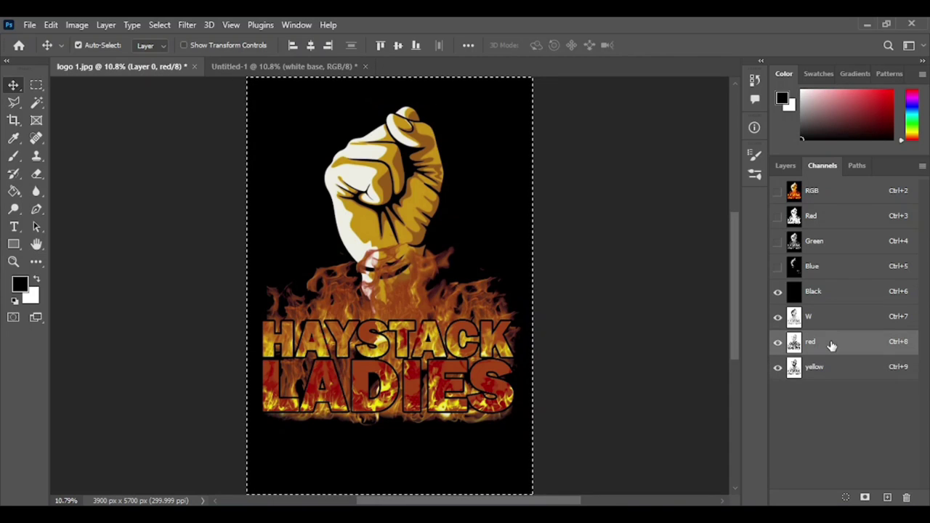
key(ctrl+a)
key(ctrl+c)
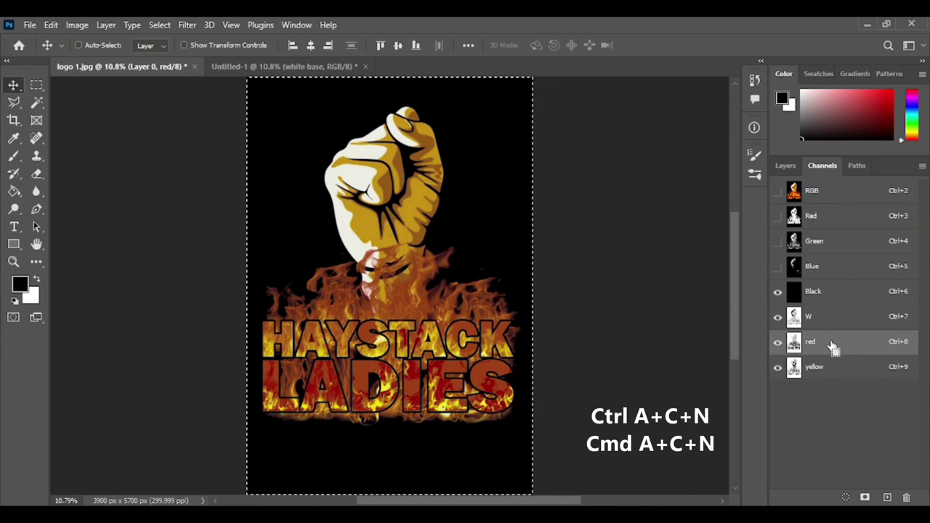
- Create a new 3900×5700 grayscale document and paste the red channel into it
key(ctrl+n)
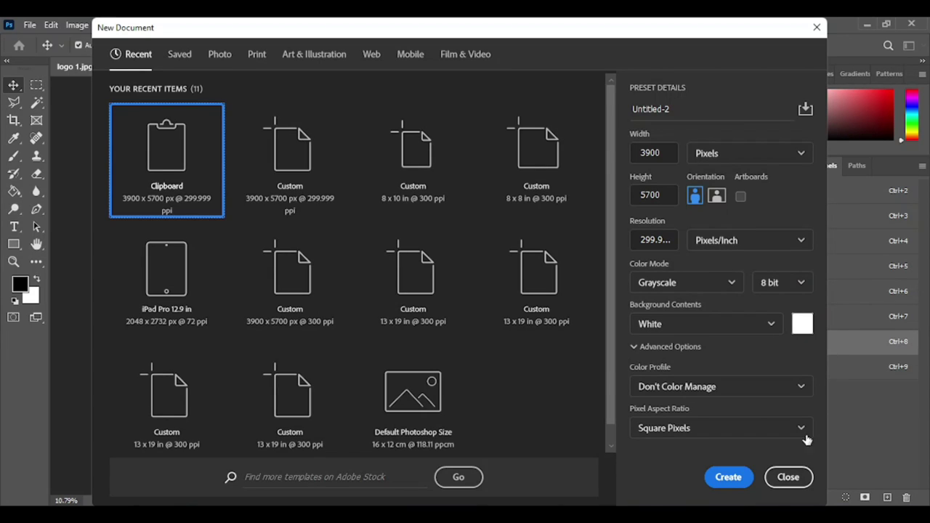
click(729, 478)
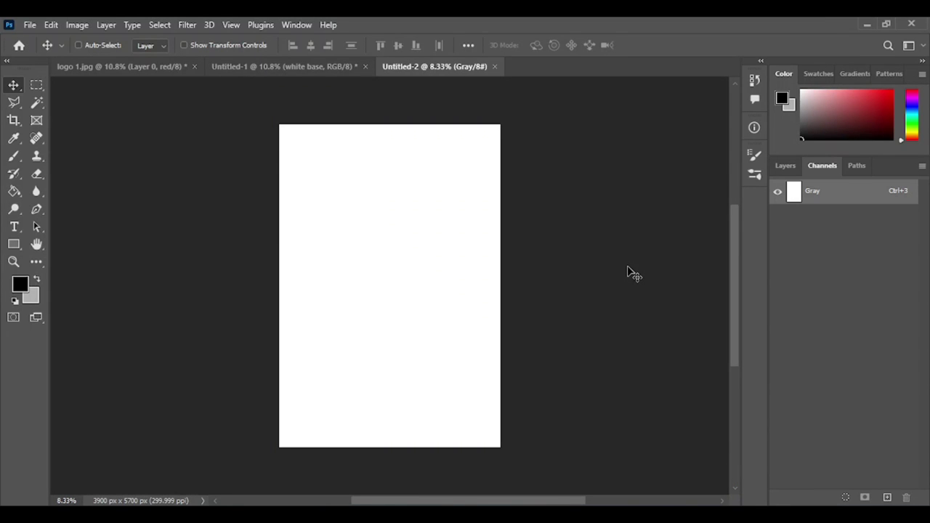
key(ctrl+v)
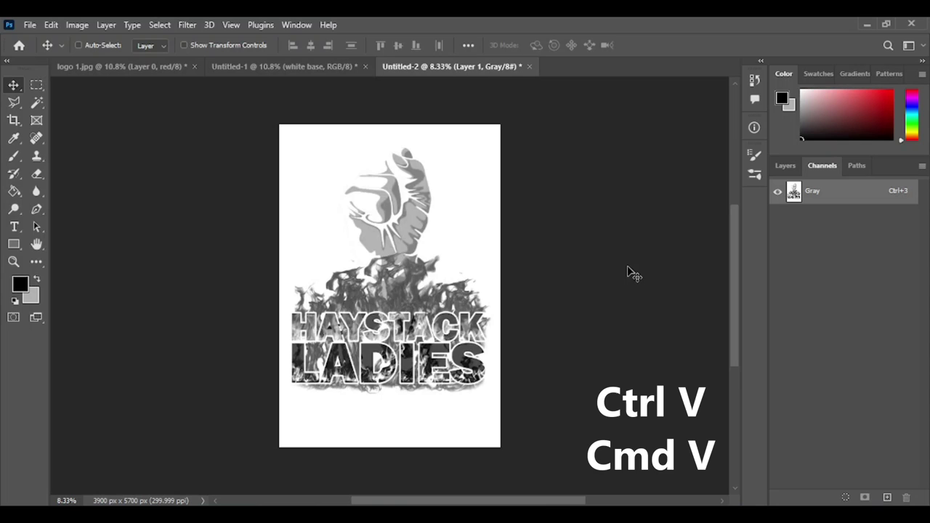
click(79, 45)
- Convert Untitled-2 to Bitmap mode, flattening layers, with 300 ppi Halftone Screen output
click(77, 25)
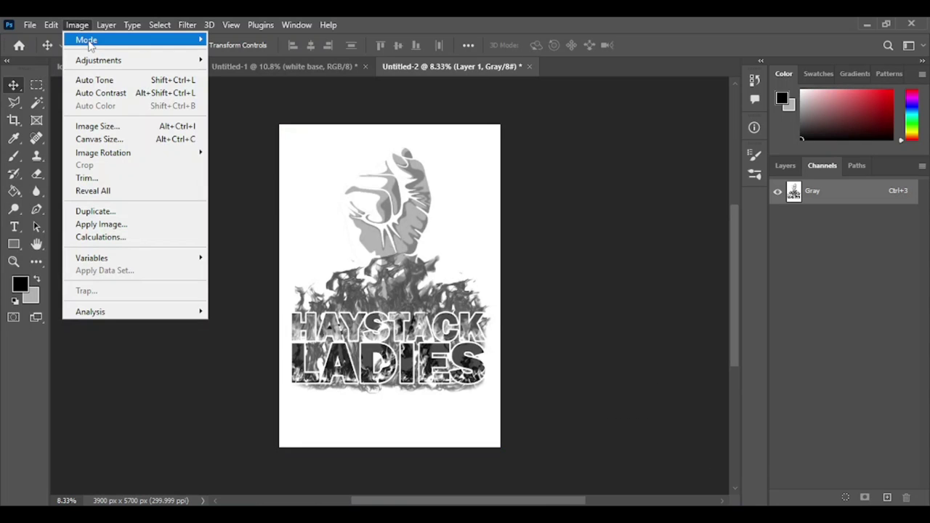
mouse_move(138, 39)
click(233, 38)
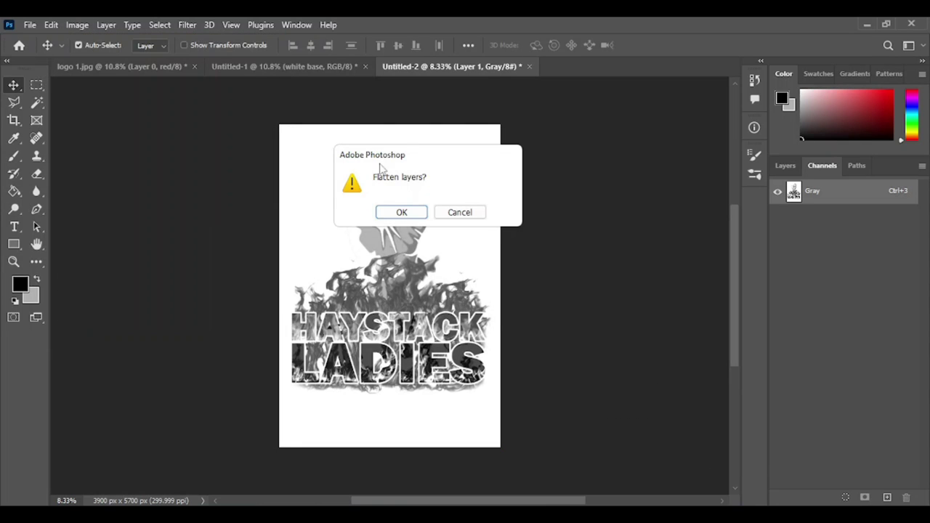
click(399, 212)
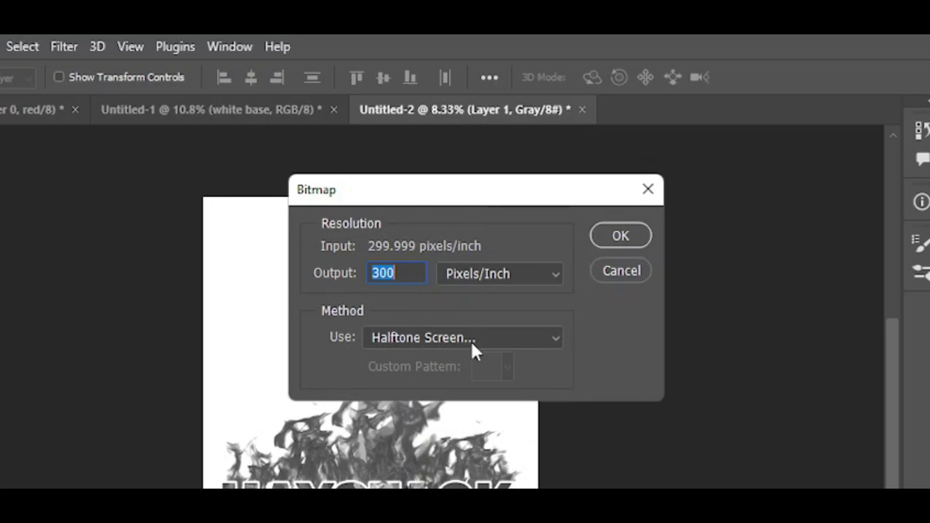
click(621, 236)
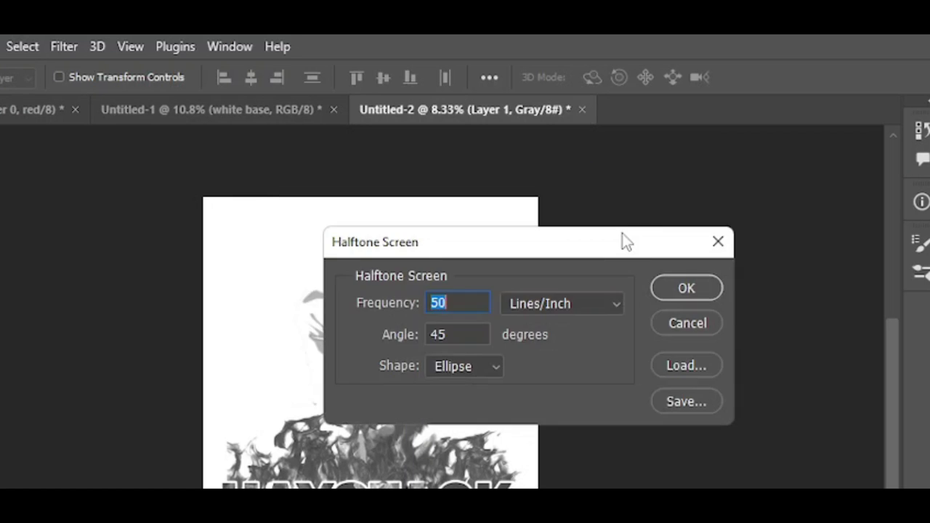
- Set the halftone screen to 50 lines per inch, 45° angle, ellipse dots
click(483, 303)
key(ctrl+a)
click(460, 303)
key(ctrl+a)
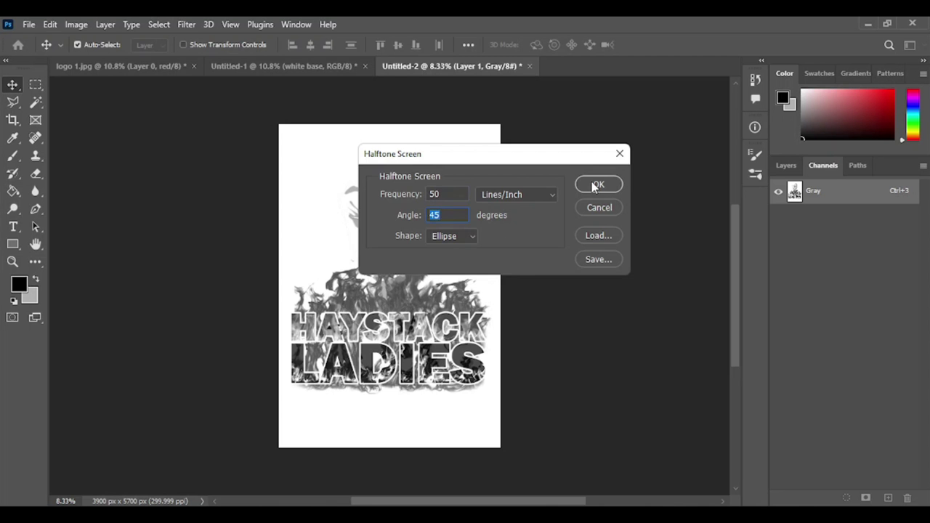
click(595, 186)
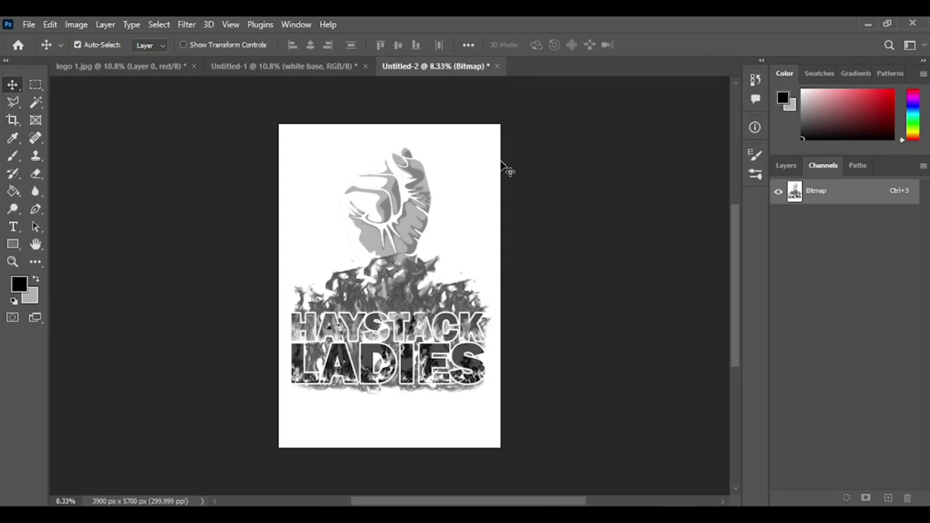
click(76, 26)
- Convert the bitmap to Grayscale at size ratio 1, then to RGB Color
mouse_move(83, 40)
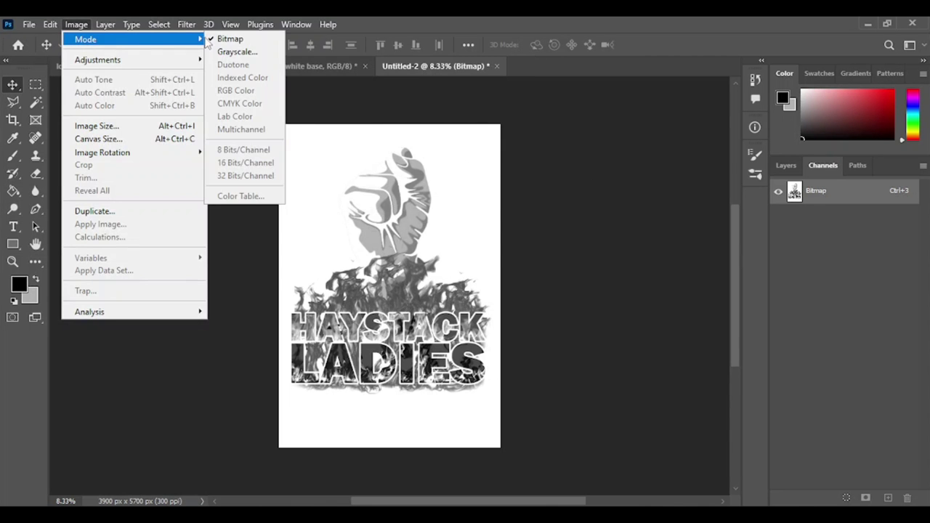
click(237, 51)
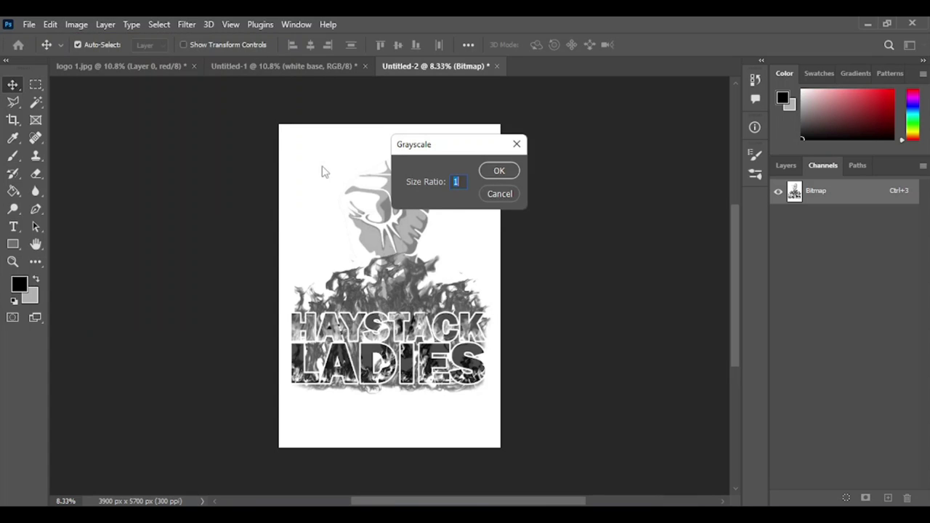
click(497, 172)
click(76, 24)
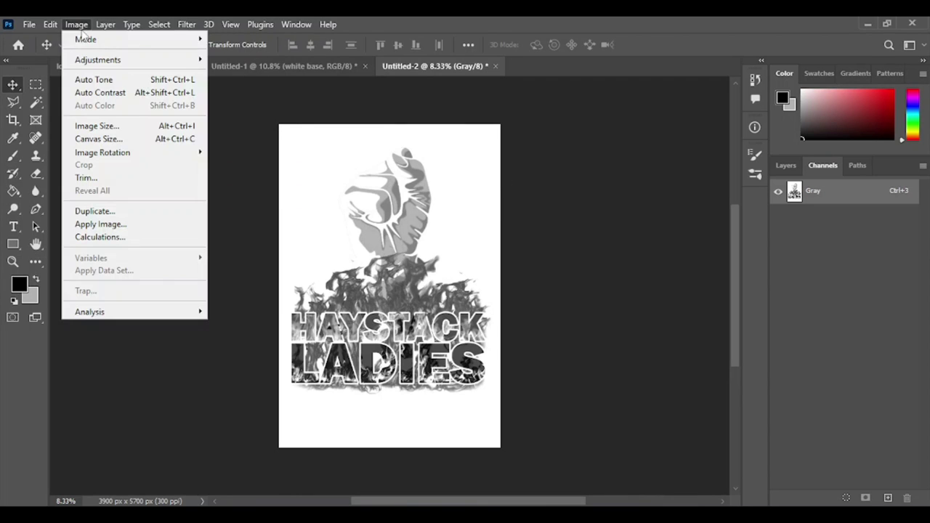
mouse_move(87, 39)
click(268, 91)
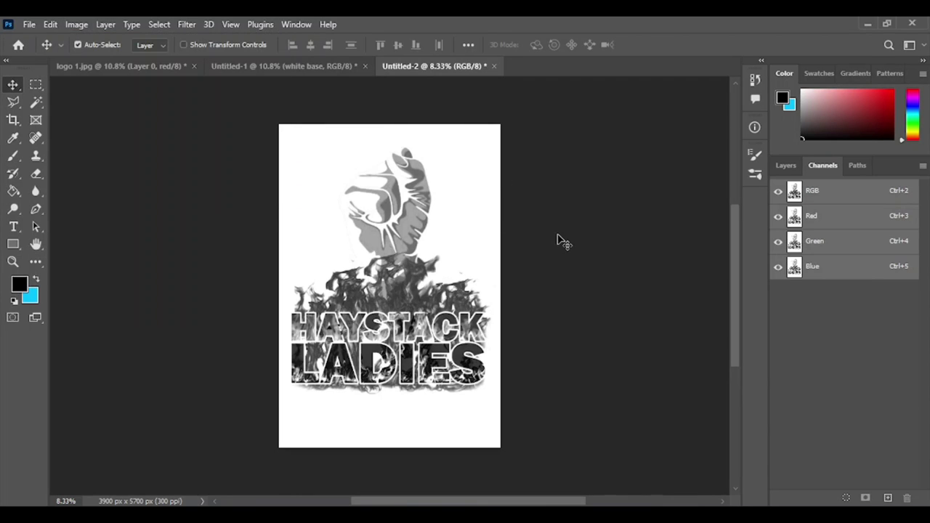
- Copy the whole halftoned image and paste it into Untitled-1 as a new layer
click(785, 165)
key(ctrl)
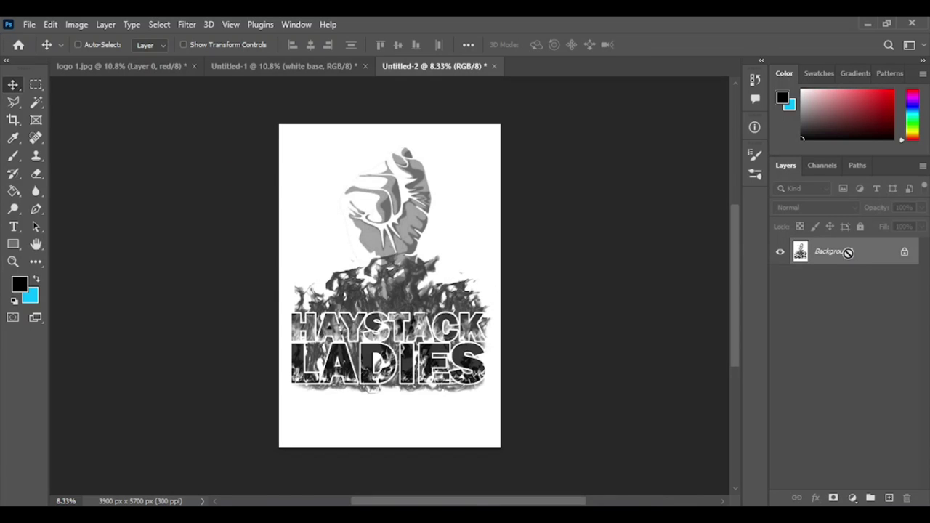
key(ctrl+a)
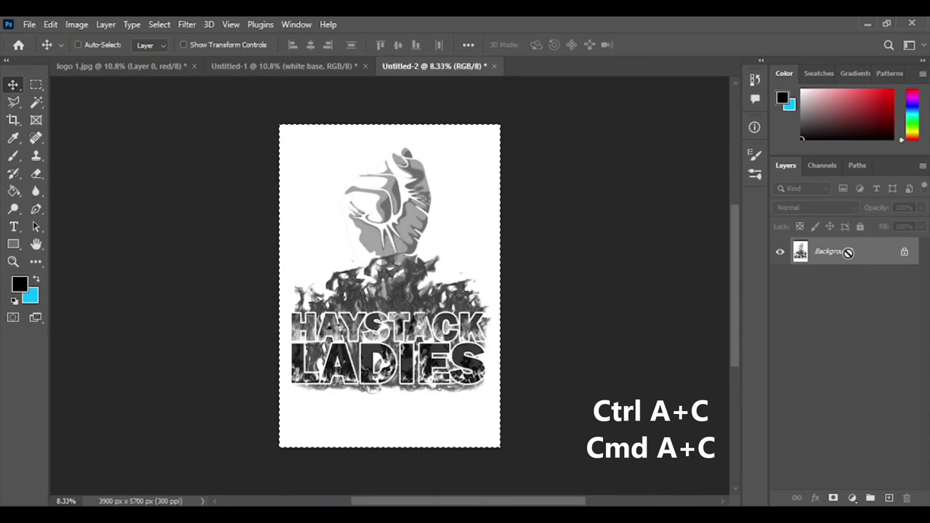
key(ctrl+c)
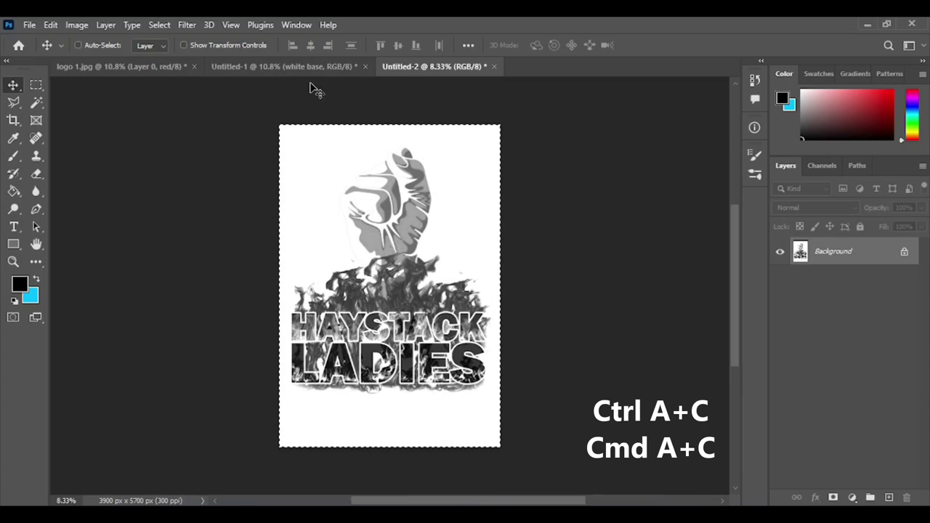
click(275, 69)
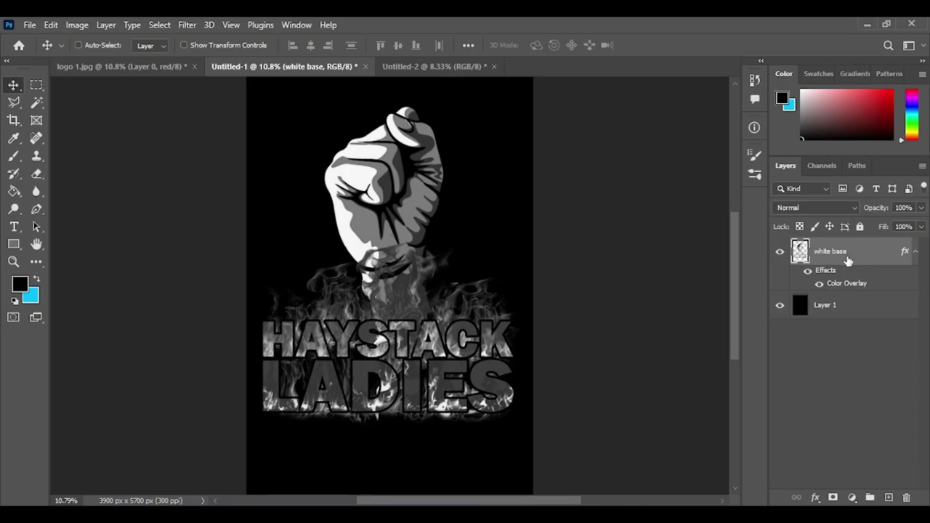
key(ctrl+v)
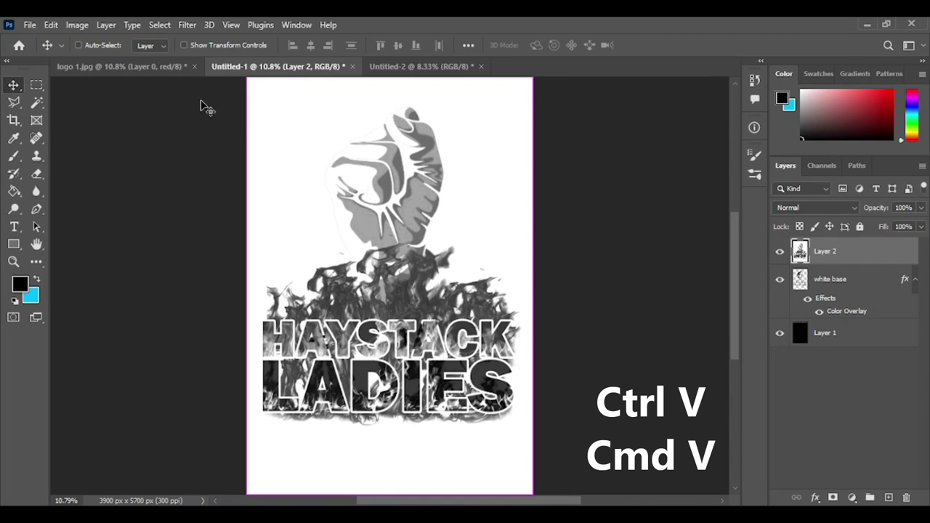
key(ctrl)
click(159, 26)
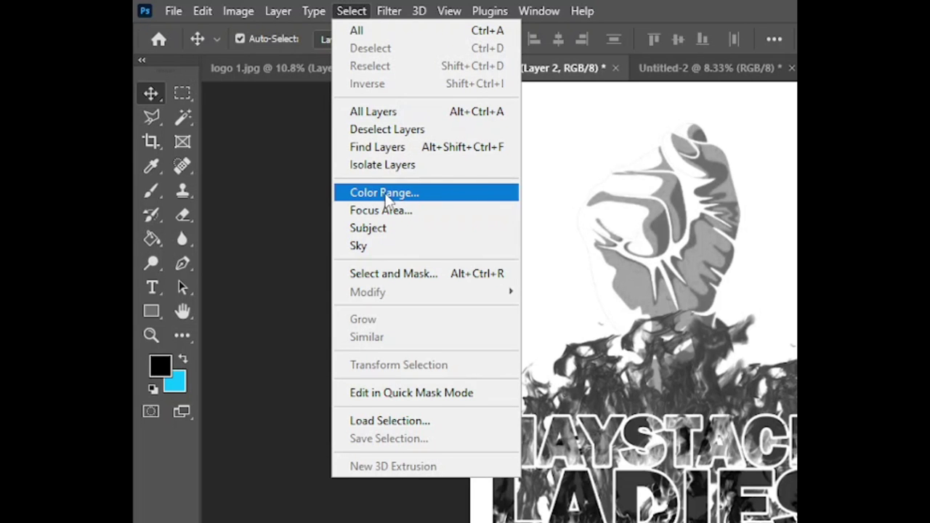
- Select Layer 2's white areas with Color Range and delete them
click(421, 199)
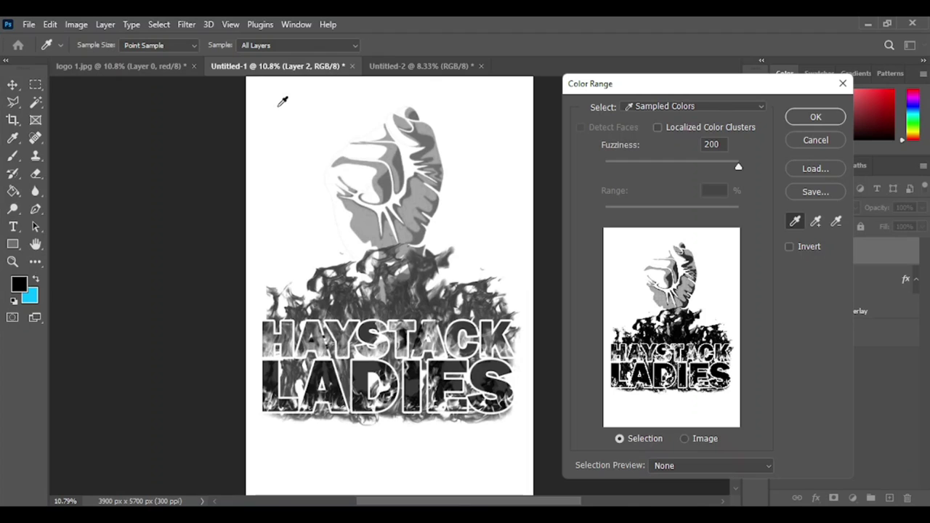
click(282, 101)
click(836, 121)
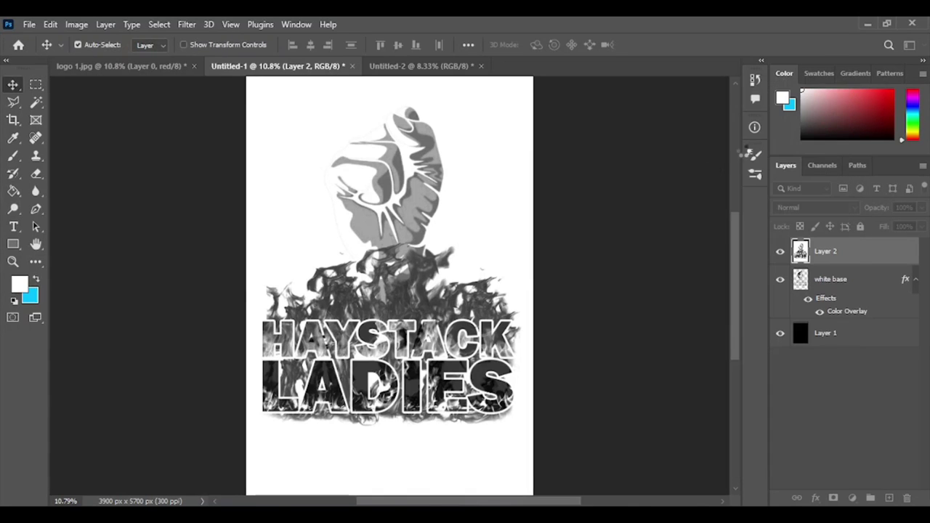
key(Delete)
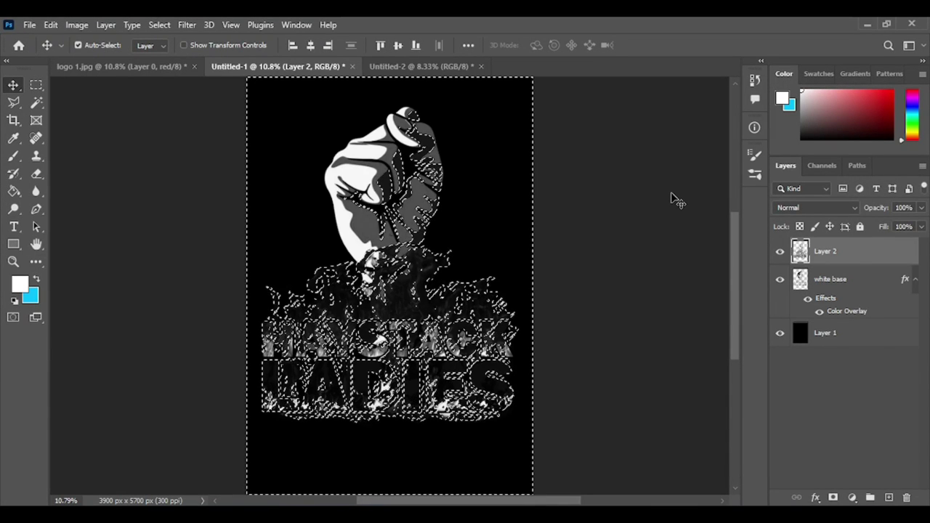
key(ctrl+d)
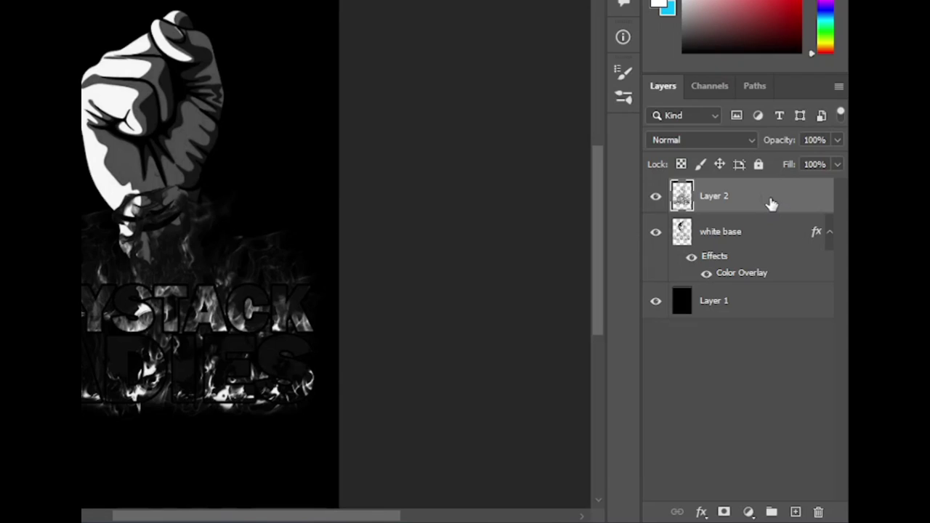
- Add a pure red ff0000 Color Overlay to Layer 2
double_click(771, 204)
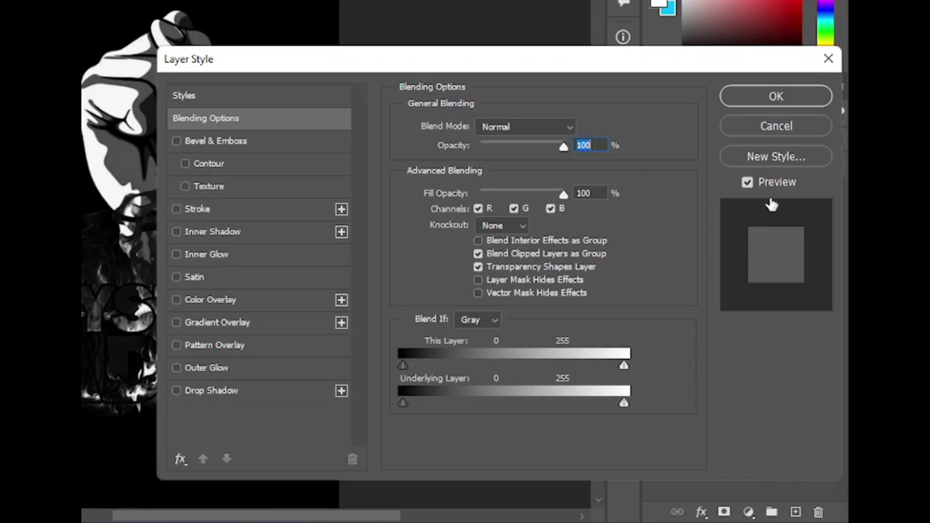
click(202, 299)
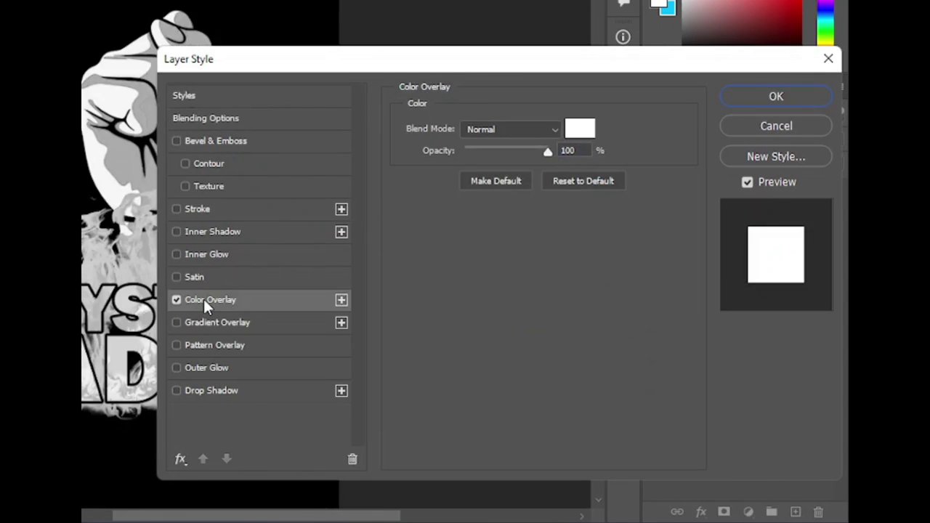
click(579, 129)
click(595, 64)
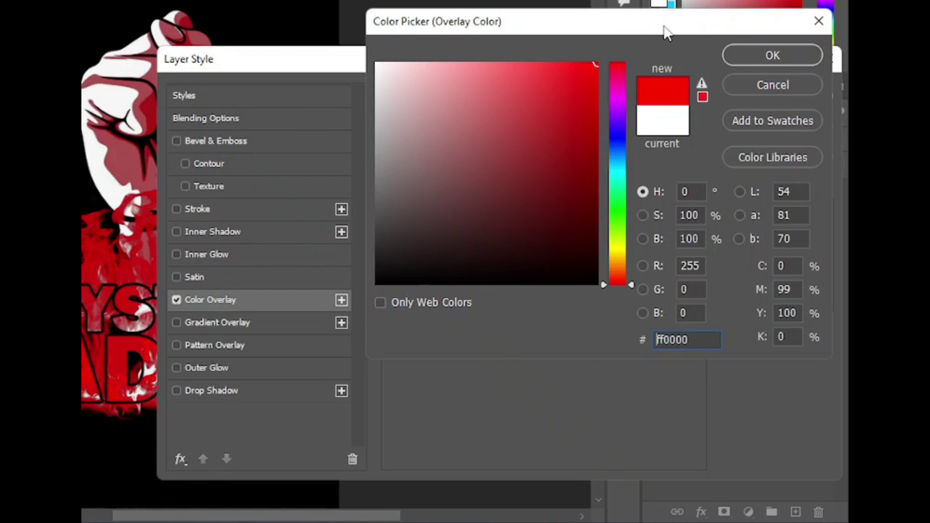
click(772, 57)
click(774, 89)
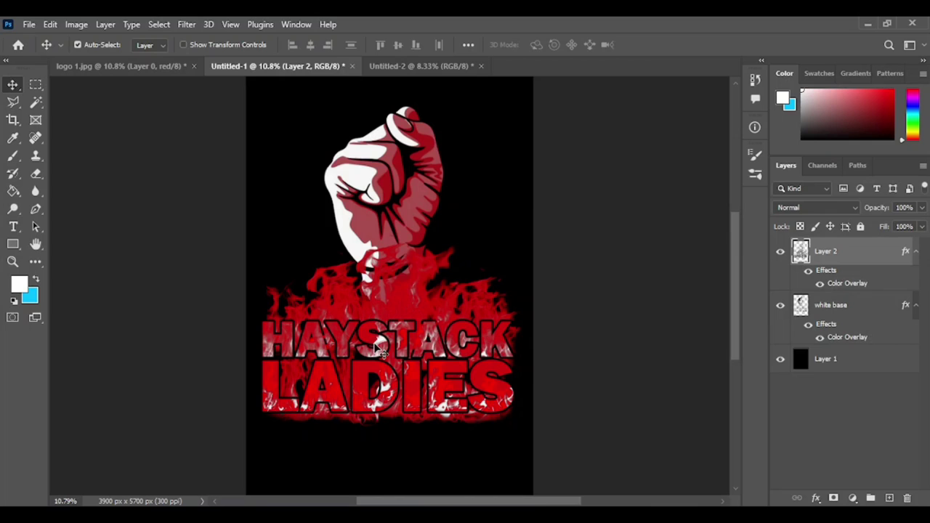
- Rename Layer 2 to 'red' and bring up the Untitled-2 document
drag(813, 309, 826, 255)
double_click(826, 251)
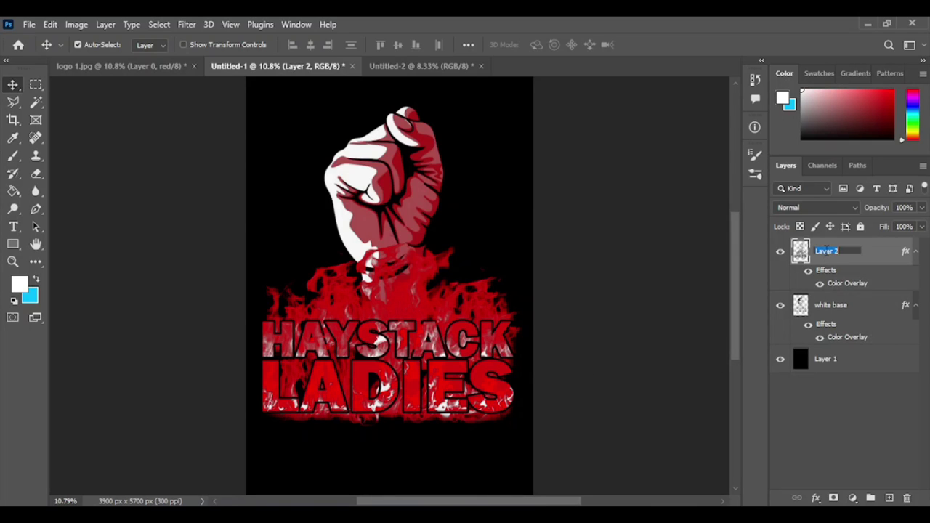
text(red)
key(Return)
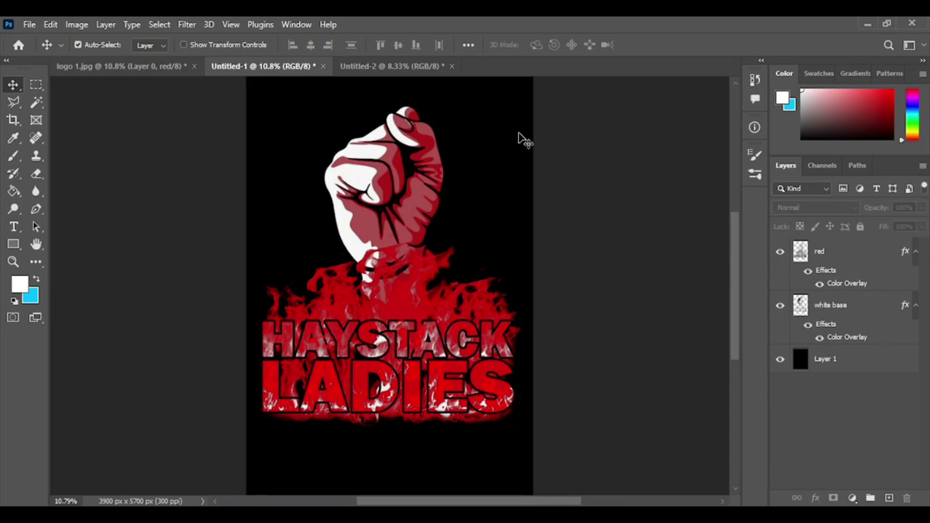
click(409, 65)
- Close Untitled-2 without saving and select the yellow channel in logo 1.jpg
click(452, 66)
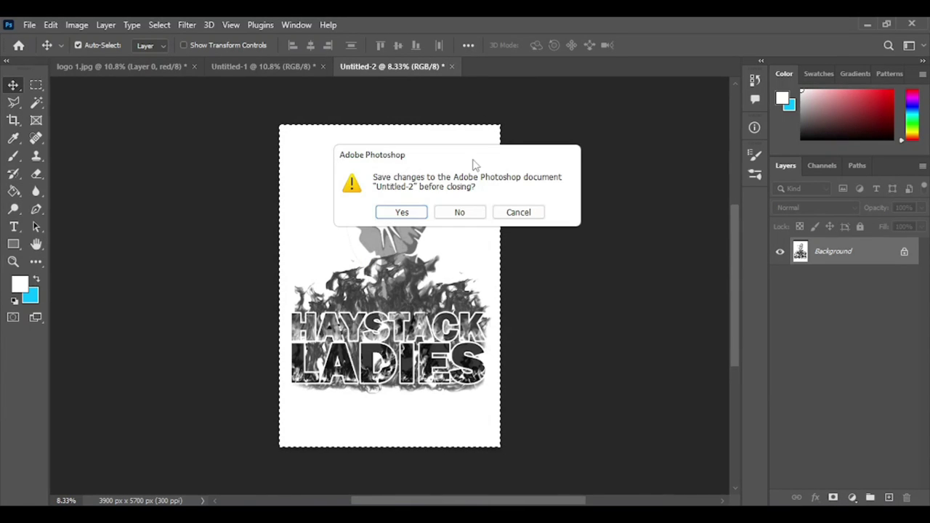
click(471, 211)
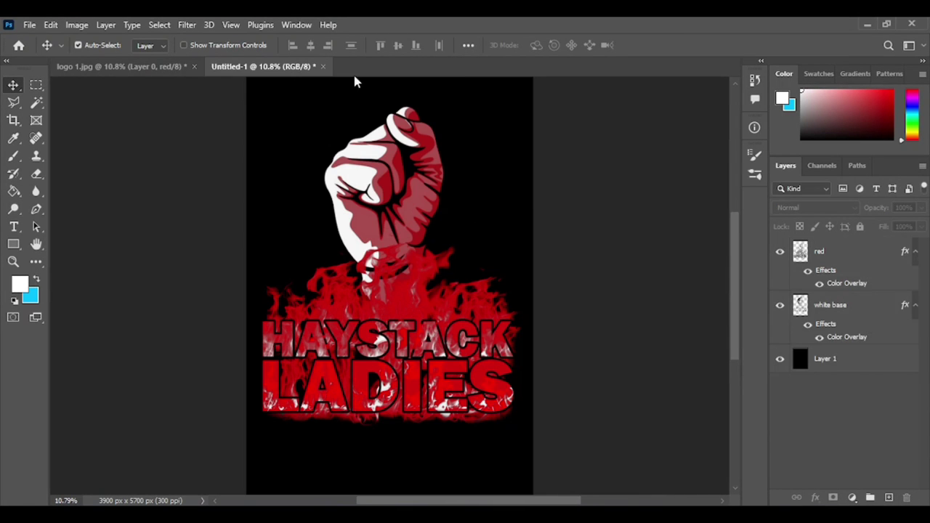
click(147, 67)
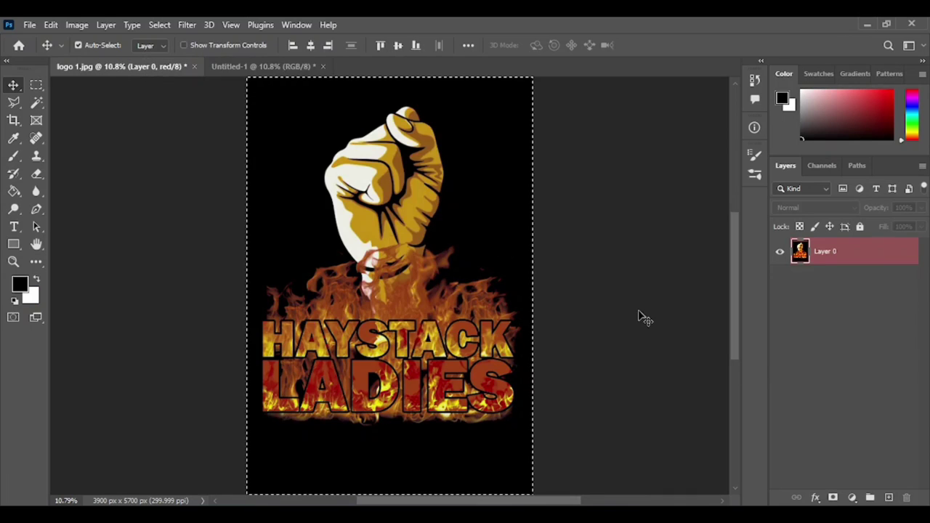
click(821, 167)
click(832, 368)
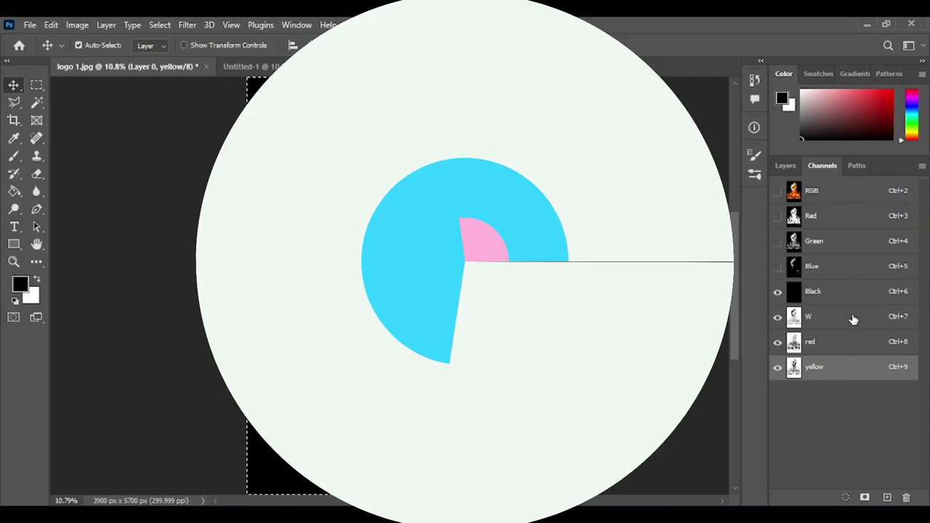
- Paste the yellow channel into a new grayscale document fitted on screen
key(ctrl+n)
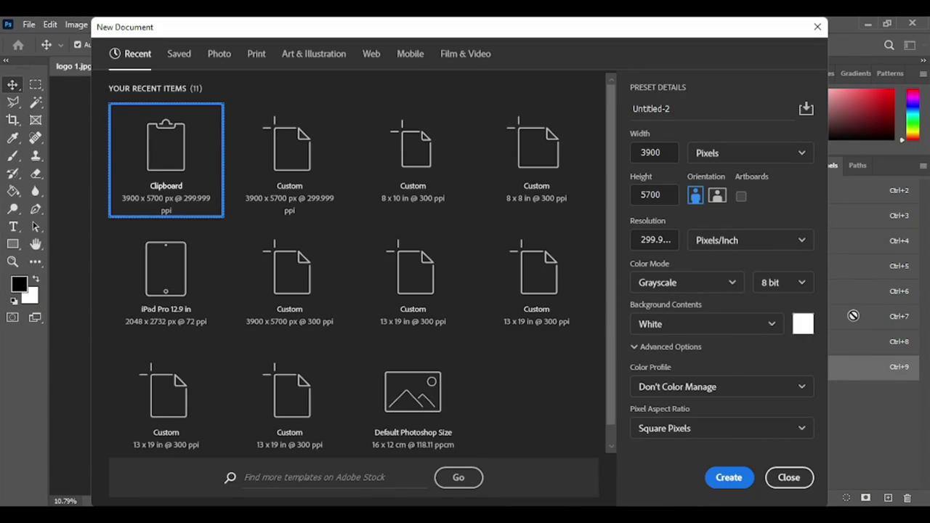
key(Return)
key(ctrl+v)
double_click(36, 244)
- Convert the yellow copy to a 300 ppi Bitmap halftone
click(76, 24)
mouse_move(131, 39)
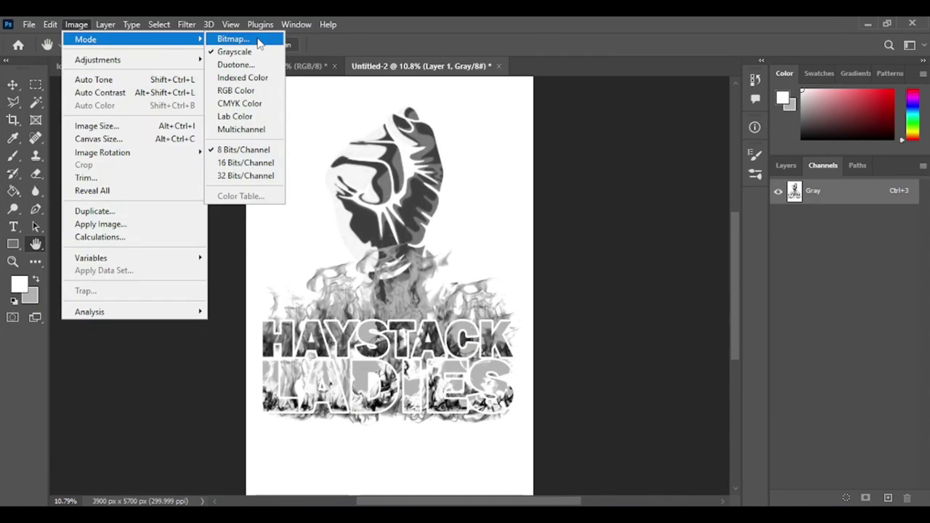
click(233, 40)
click(558, 150)
click(598, 183)
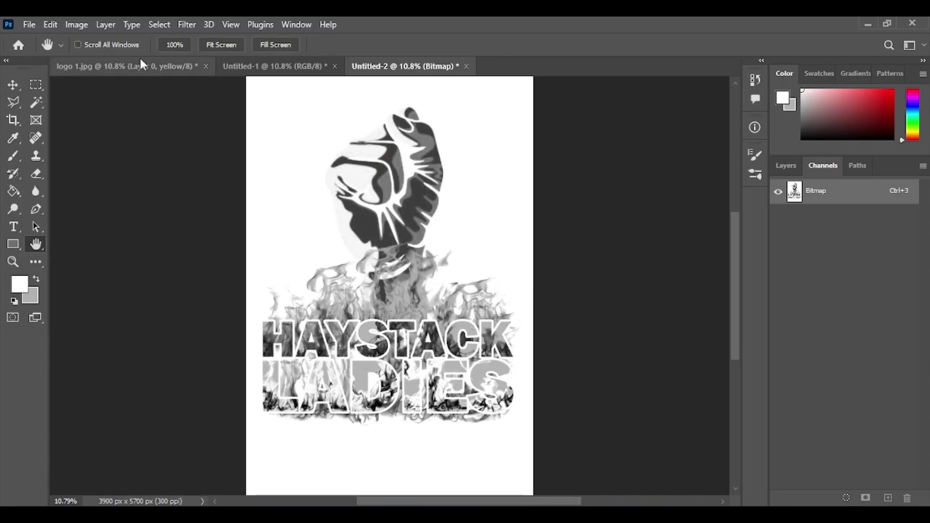
- Convert the halftone back to Grayscale, then to RGB Color
click(76, 24)
mouse_move(87, 37)
click(249, 51)
click(511, 171)
click(76, 24)
click(247, 89)
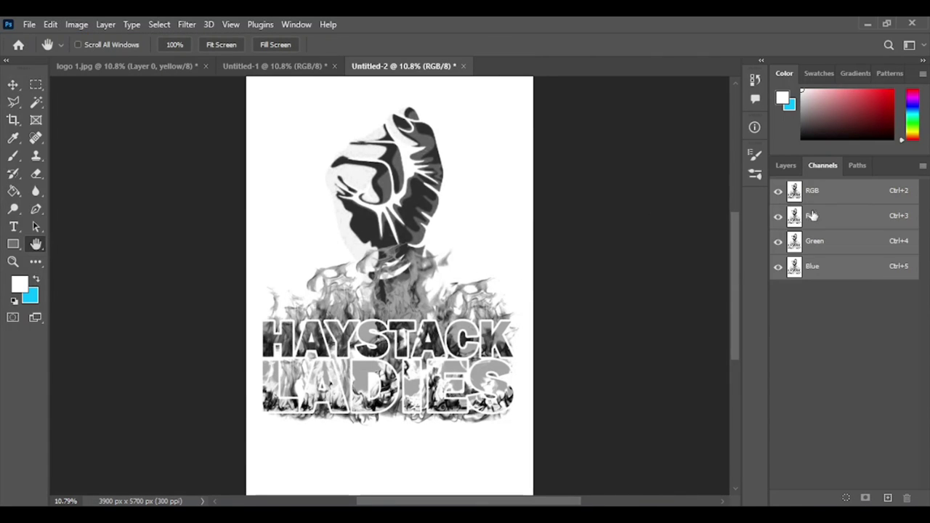
click(785, 165)
- Copy the halftoned yellow image, close the temporary document without saving, return to Untitled-1
key(ctrl+a)
click(463, 65)
key(n)
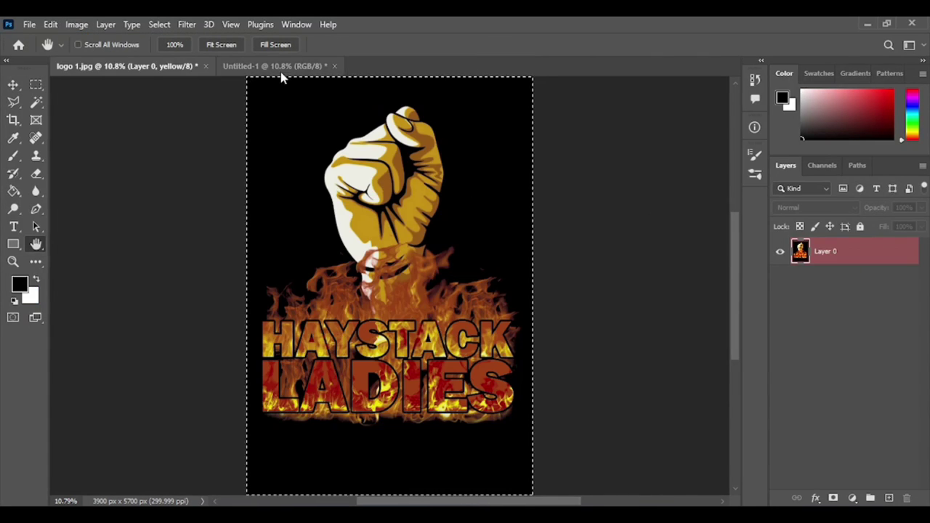
click(280, 66)
- Paste the yellow halftone as a new layer and delete its white areas via Color Range
key(ctrl+v)
click(159, 24)
click(181, 145)
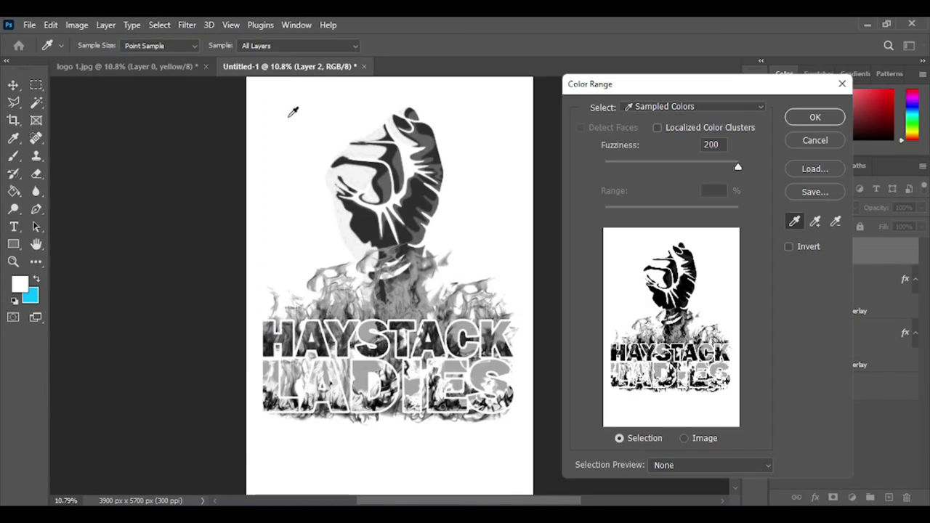
key(Return)
key(Delete)
key(ctrl+d)
- Give the new layer a #ffcc00 yellow Color Overlay
double_click(872, 254)
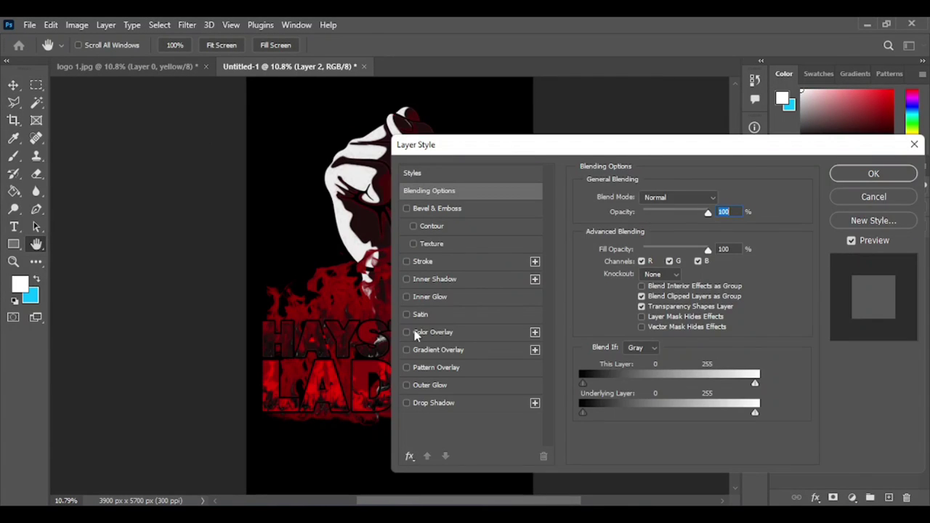
click(421, 324)
drag(610, 145, 731, 150)
click(720, 197)
drag(749, 293, 752, 299)
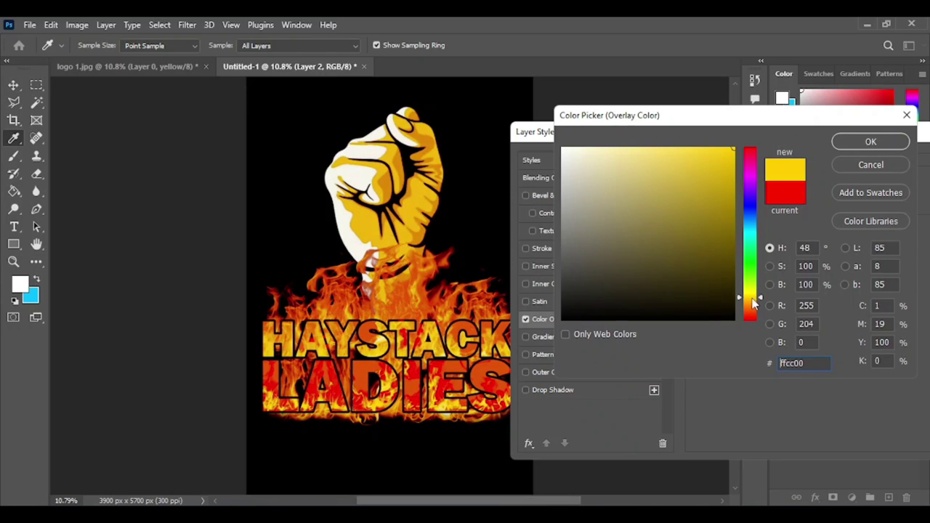
click(871, 141)
key(Return)
- Rename the layer 'yellow', hide the red and yellow layers, and select white base
key(h)
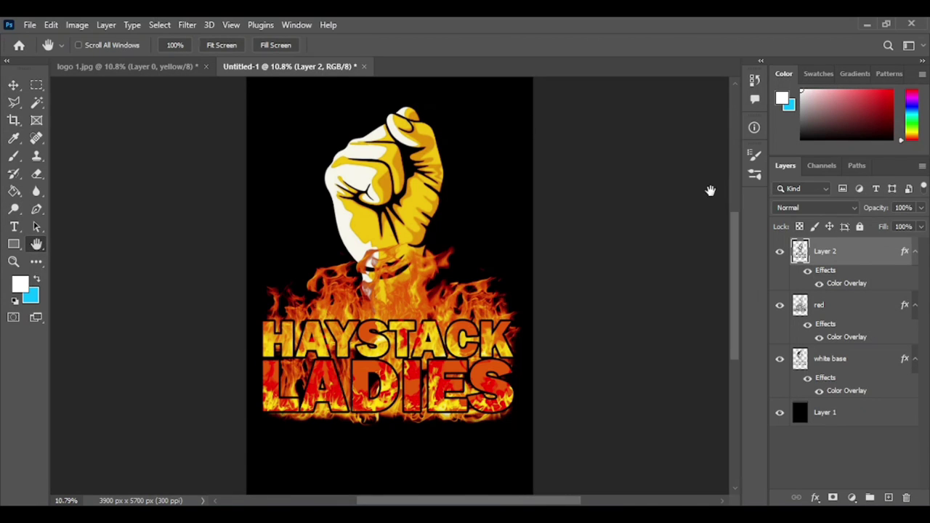
double_click(824, 251)
text(yellow)
key(Return)
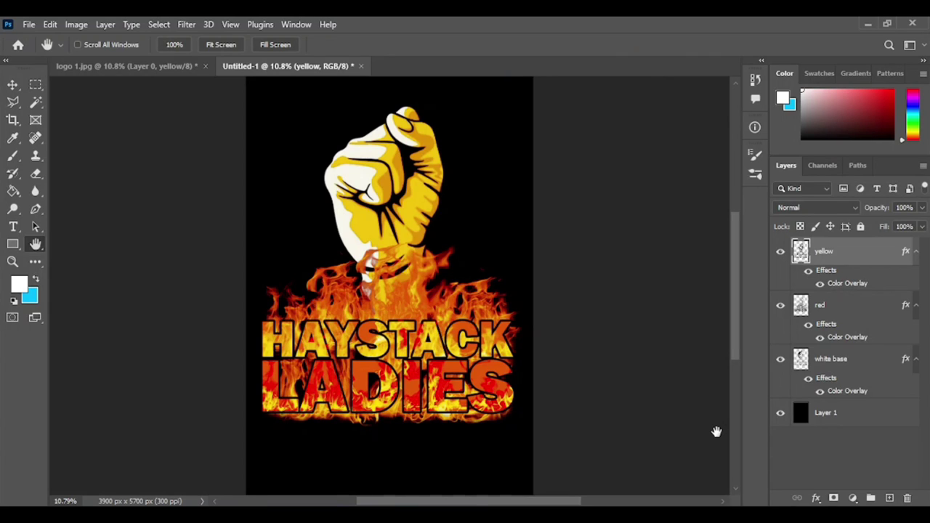
click(780, 305)
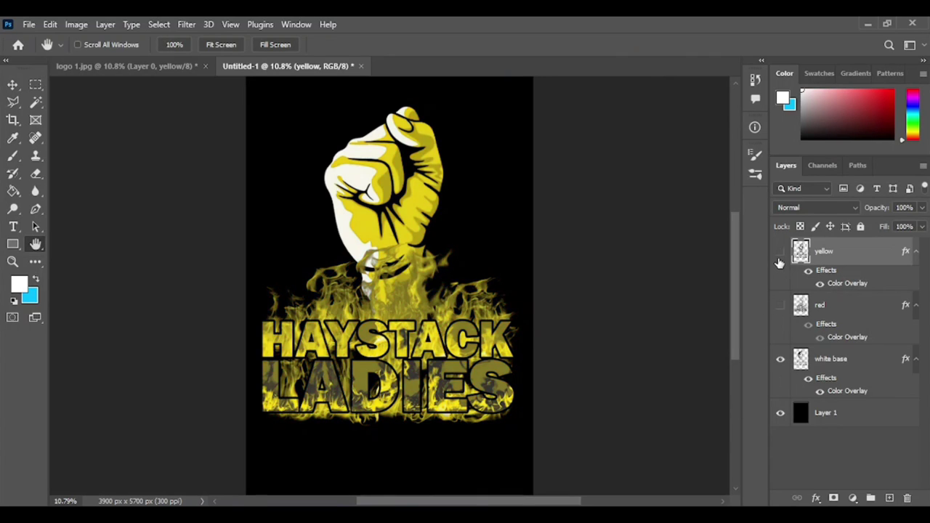
click(779, 251)
click(817, 363)
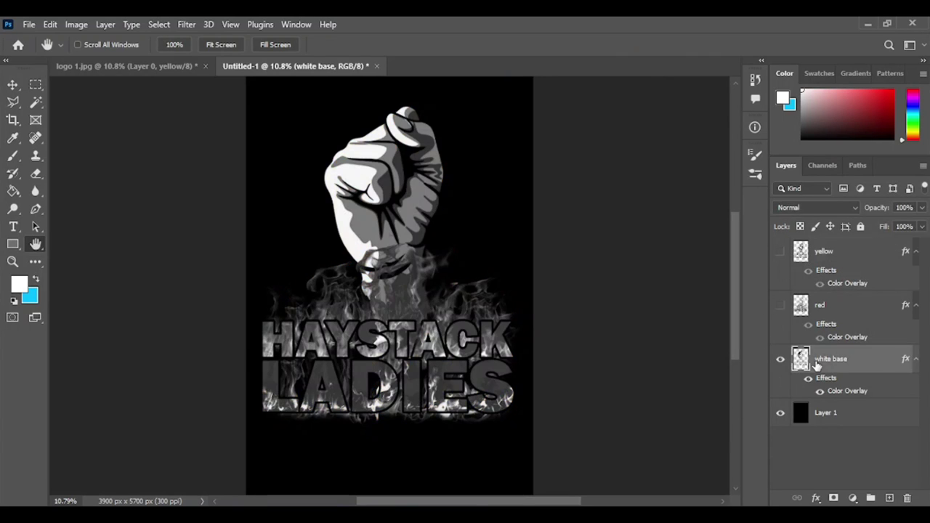
- Show the red and yellow layers again, check each separation layer, then select Layer 1
click(780, 306)
click(820, 306)
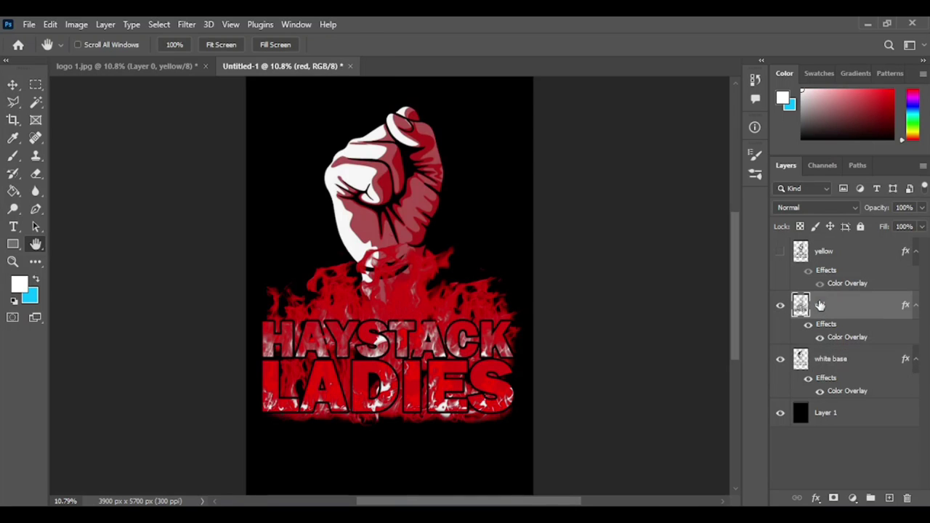
click(781, 251)
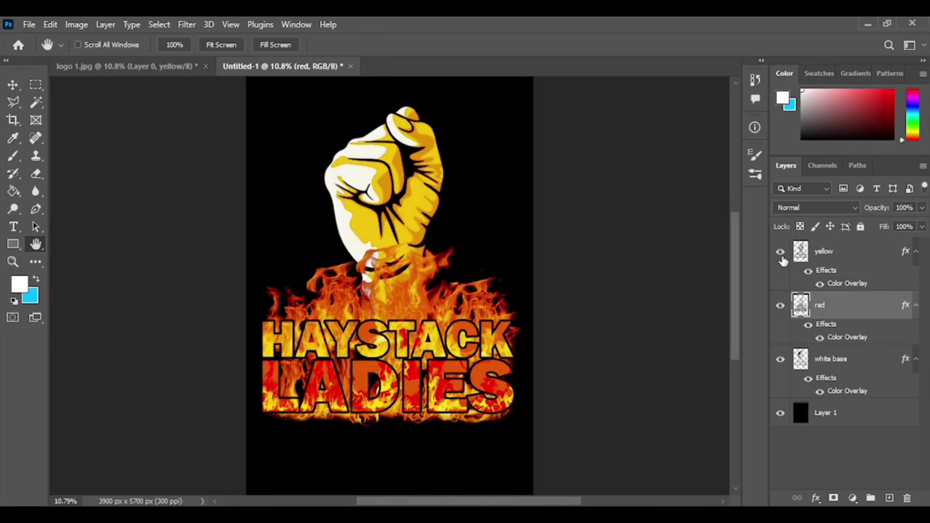
click(808, 260)
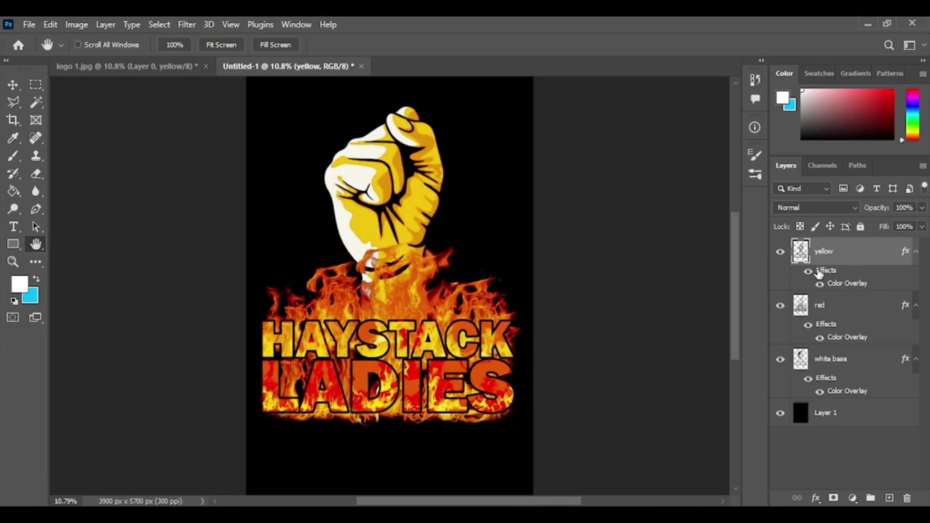
click(826, 368)
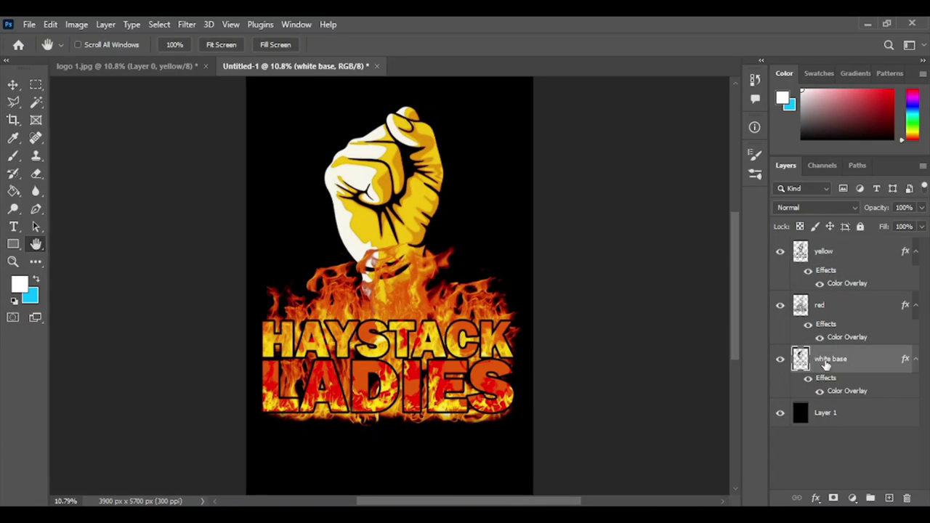
click(820, 311)
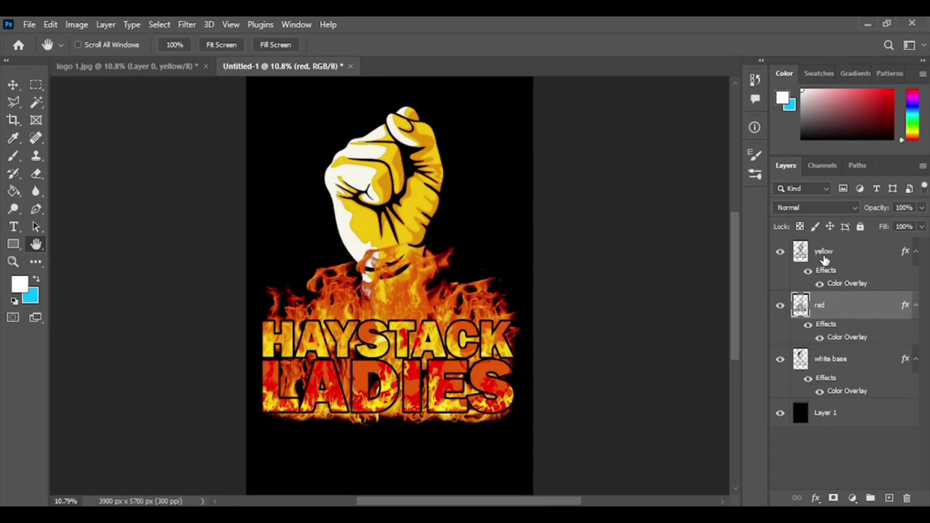
click(825, 260)
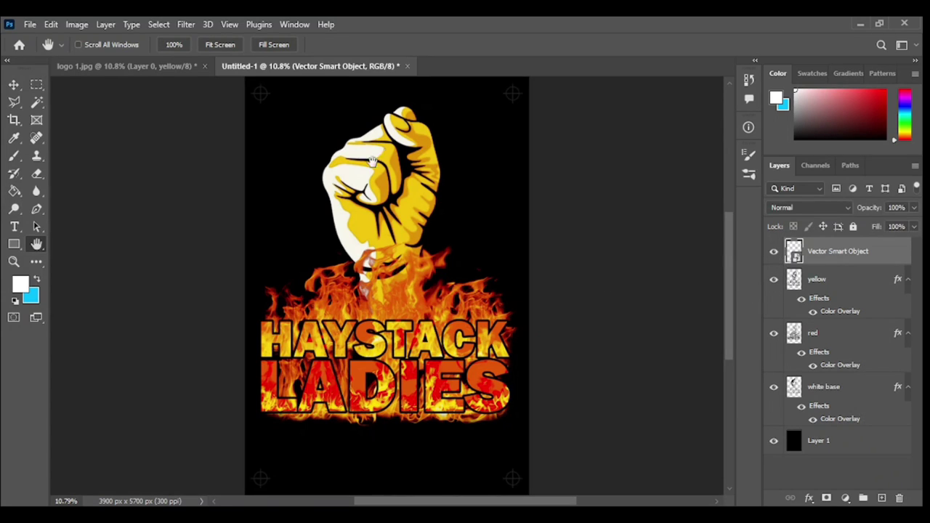
click(873, 446)
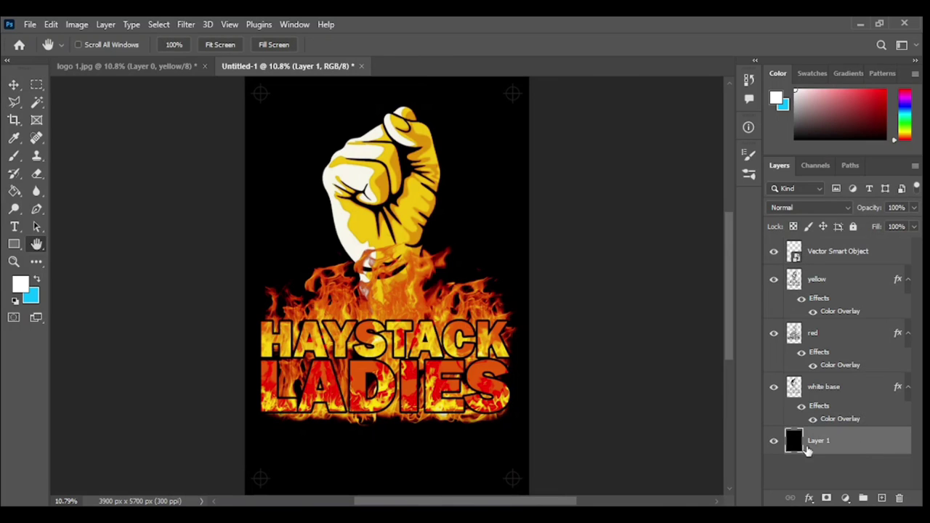
- Give the background Layer 1 a pure white Color Overlay
double_click(861, 443)
click(300, 339)
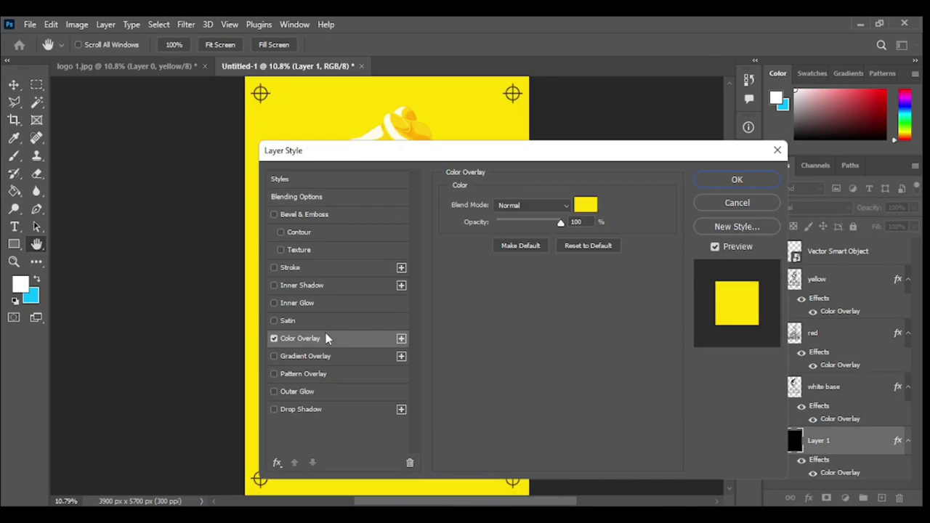
click(593, 205)
click(556, 155)
click(558, 148)
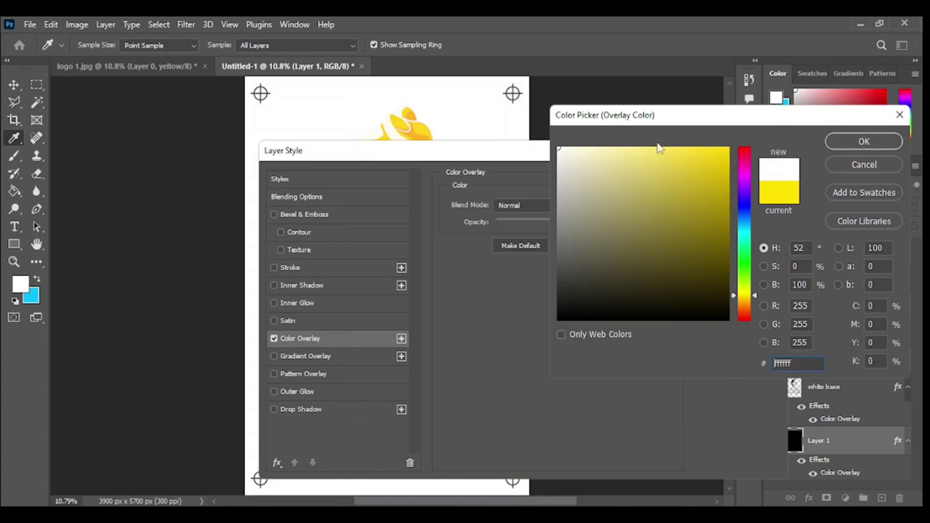
click(842, 142)
click(724, 186)
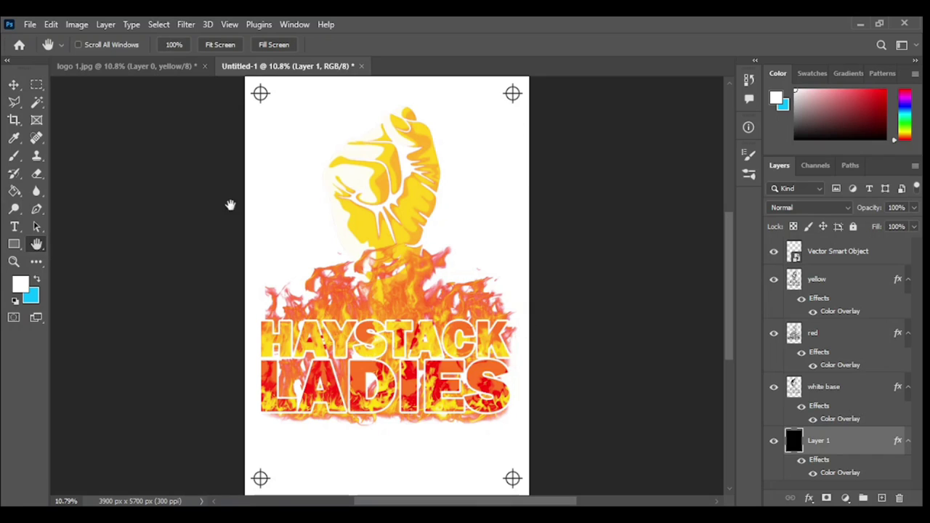
- Hide the yellow and red layers and set white base's overlay colour to 000000 black
click(14, 84)
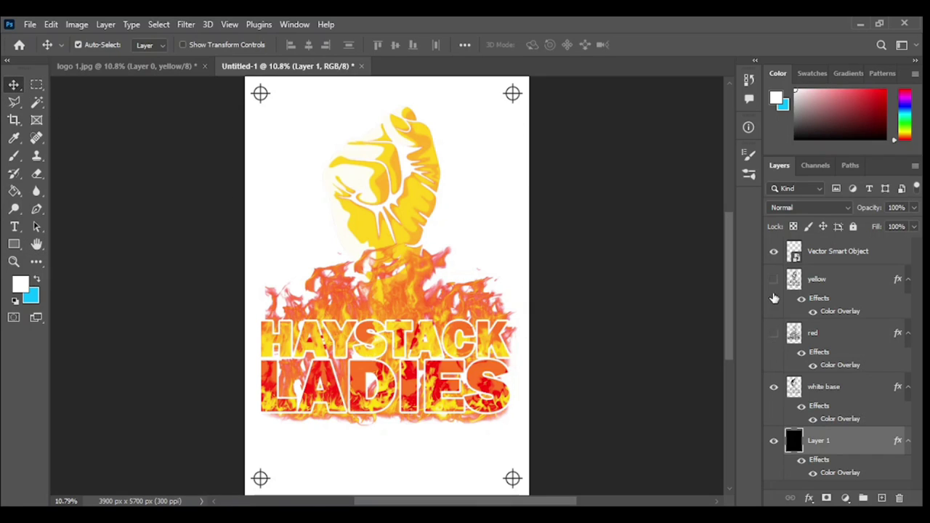
drag(774, 279, 774, 333)
click(818, 392)
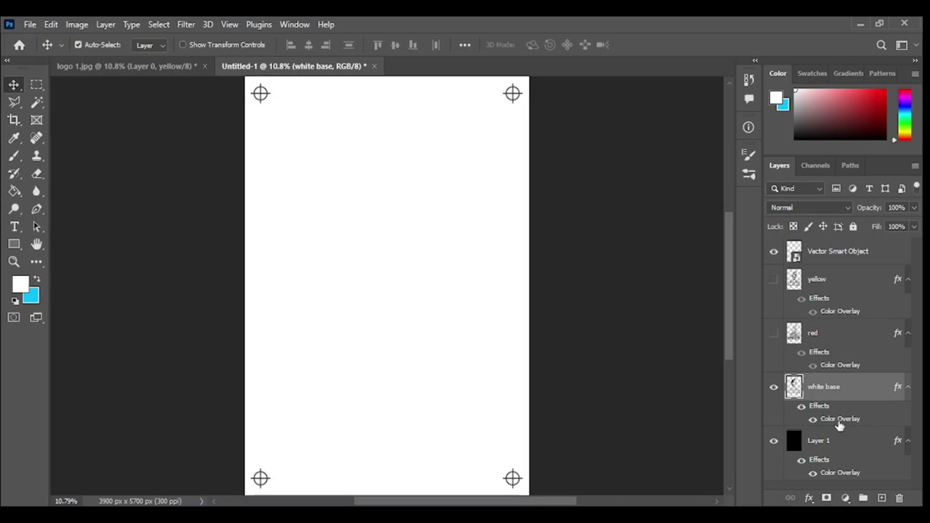
double_click(841, 421)
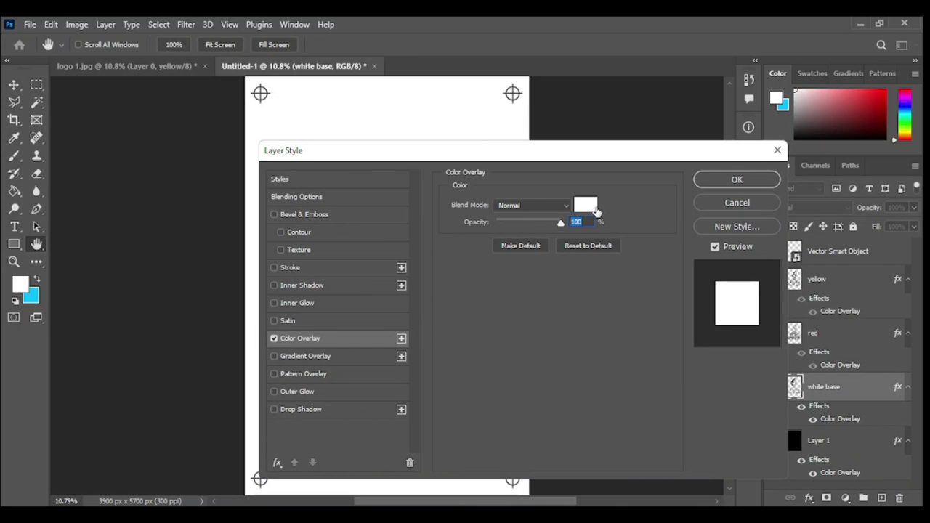
click(585, 205)
text(000000)
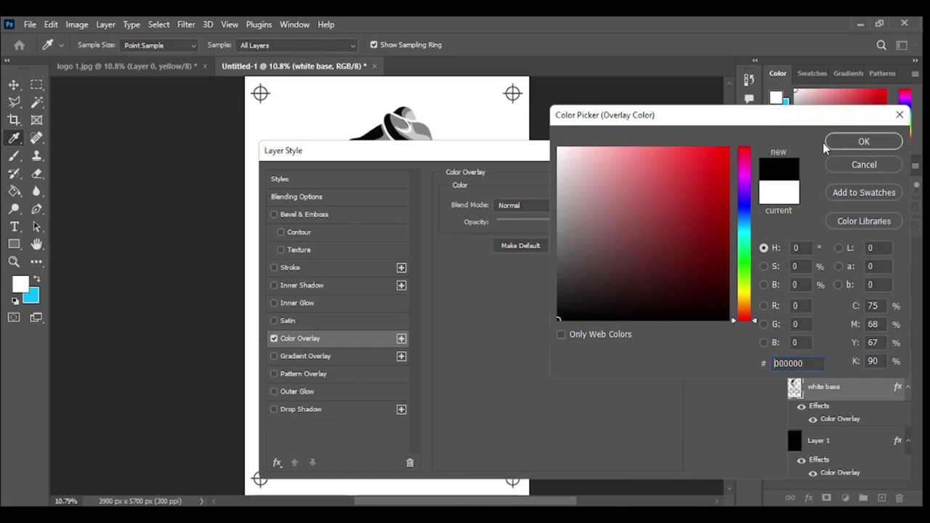
click(862, 142)
click(730, 180)
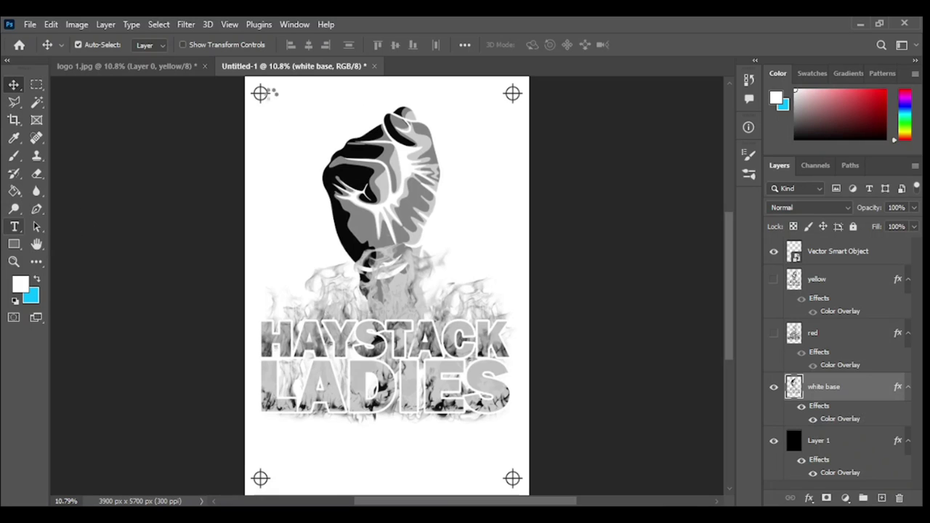
- Add a black 'White' text label beside the top-left registration mark
key(t)
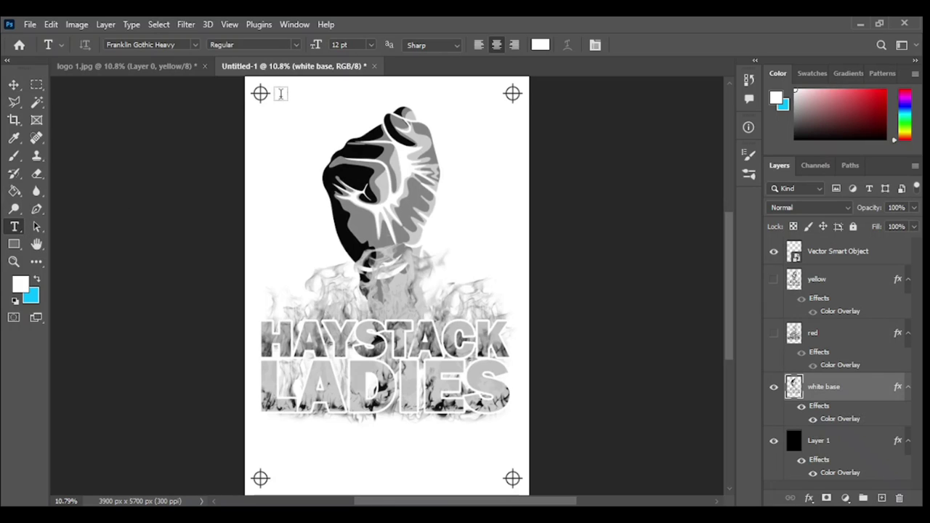
click(281, 95)
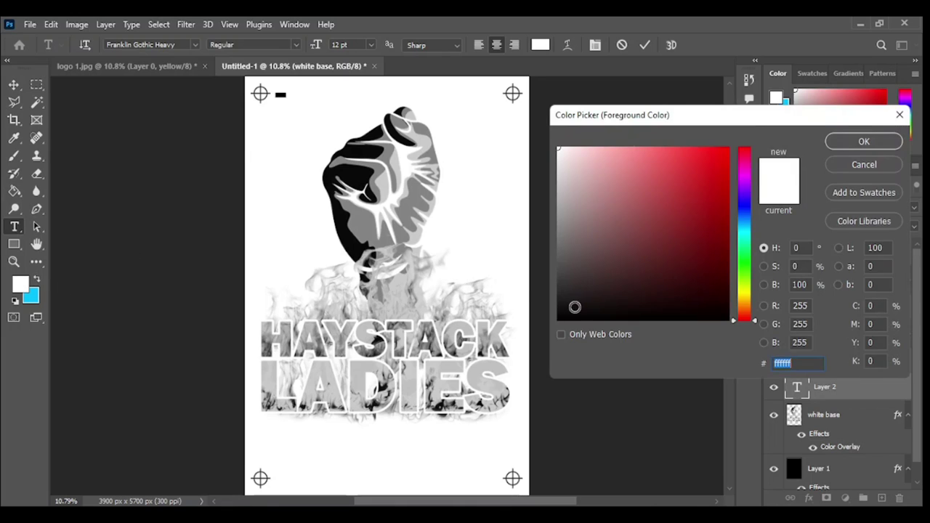
click(558, 320)
click(845, 148)
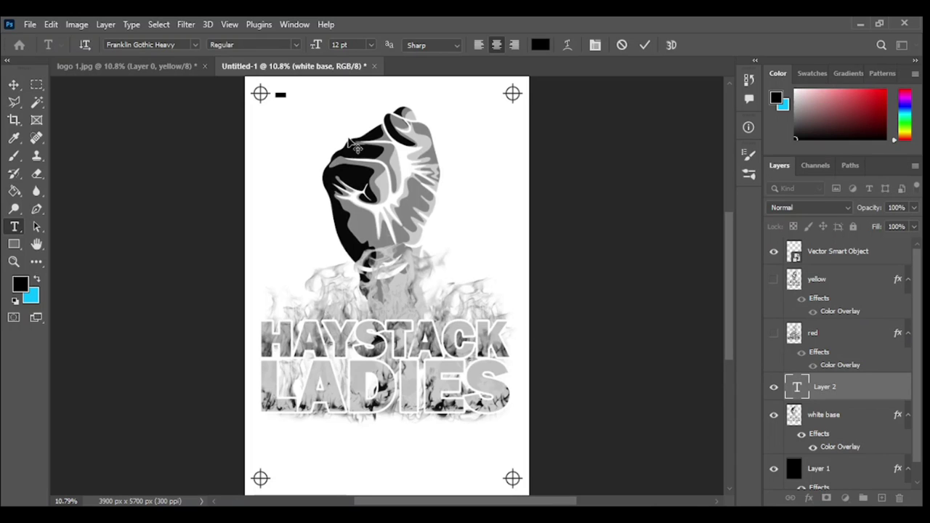
click(14, 86)
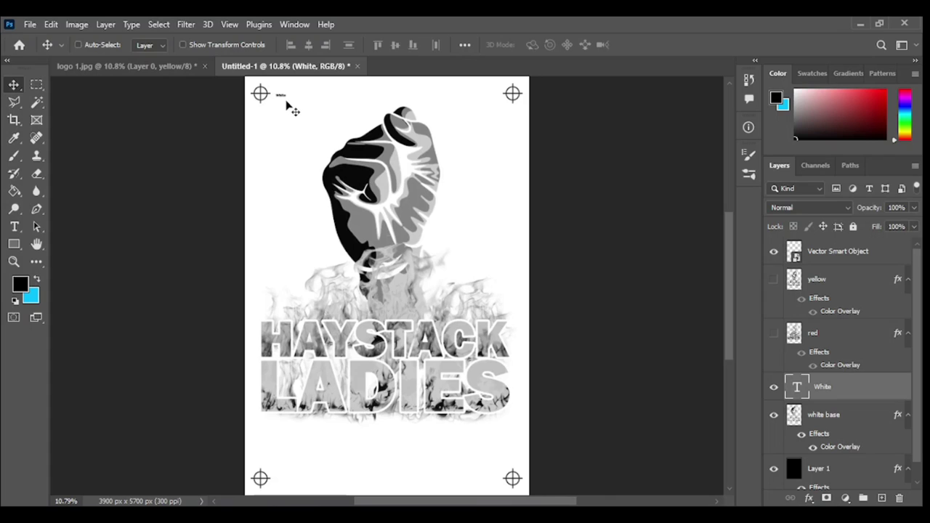
- Enlarge the White label with Free Transform and nudge it slightly right
key(ctrl+t)
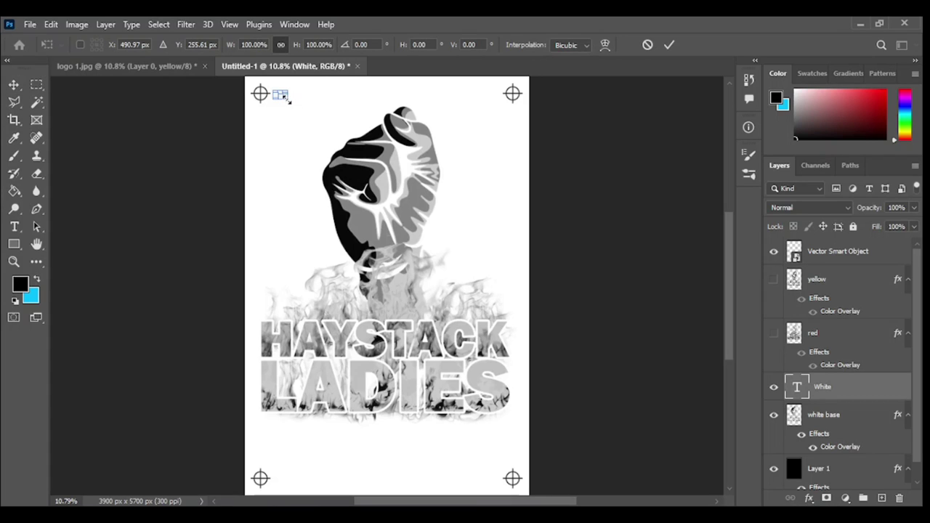
drag(294, 106, 293, 104)
key(Return)
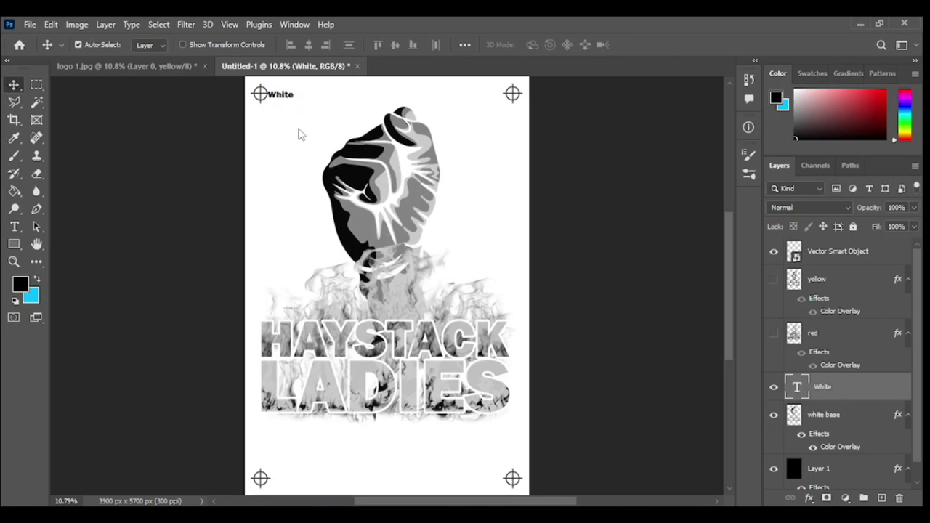
key(shift+Right)
key(shift+Right)
key(shift+Right)
key(shift+Right)
key(shift+Right)
key(shift+Right)
key(shift+Right)
click(183, 184)
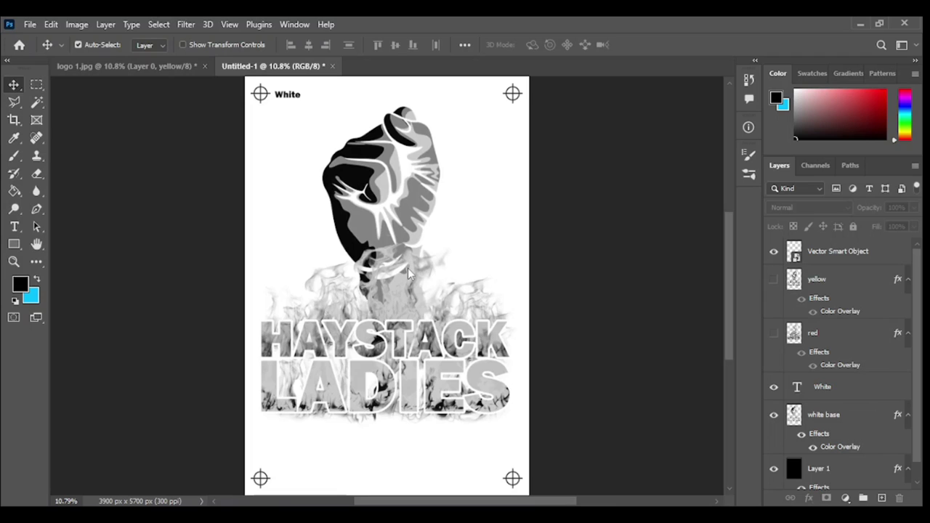
click(822, 387)
- Move the White label layer above yellow, hide the white base, and show and select red
drag(860, 372, 849, 270)
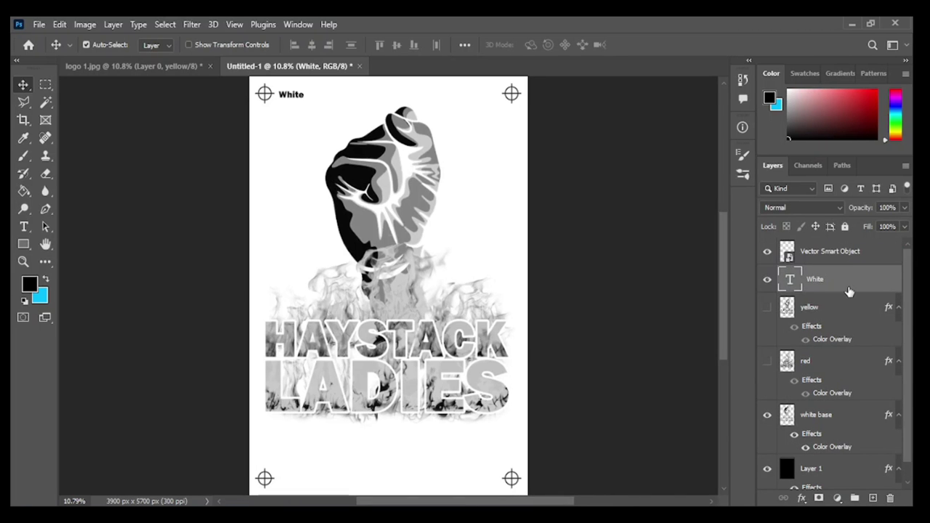
click(768, 416)
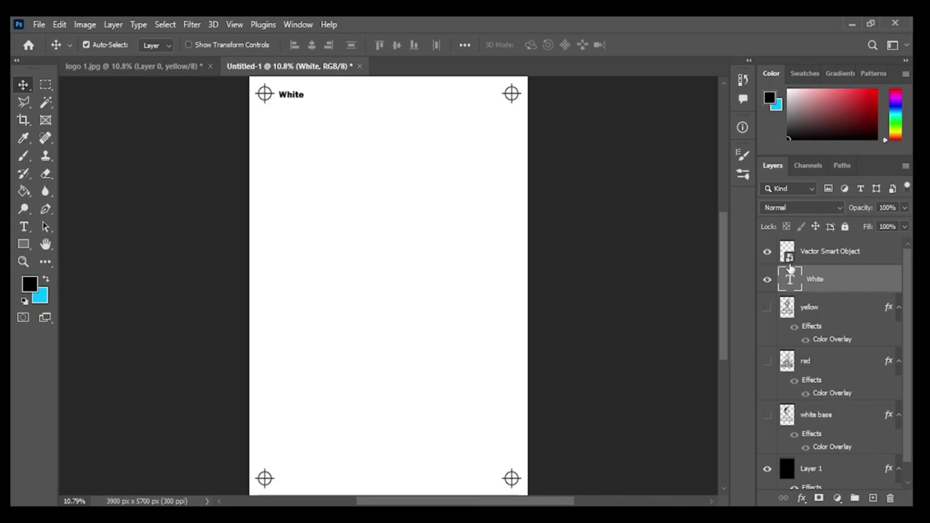
click(767, 252)
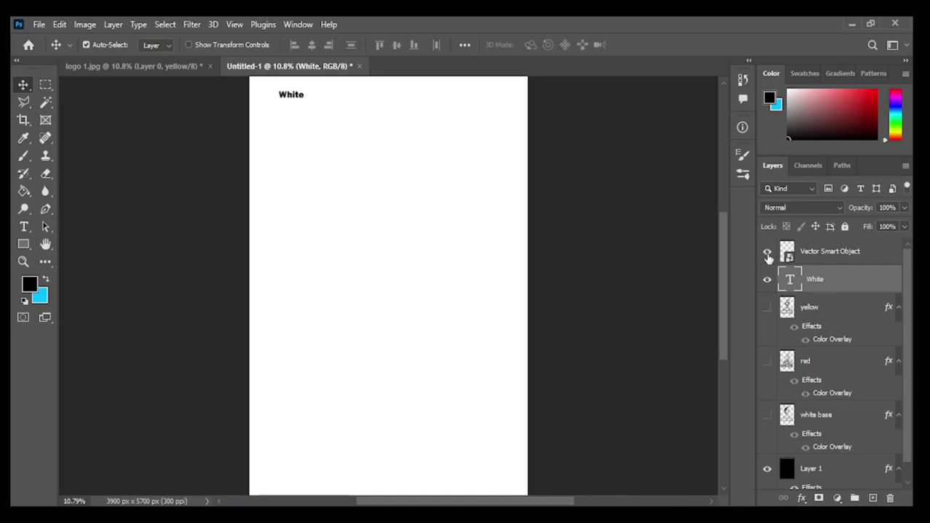
click(767, 361)
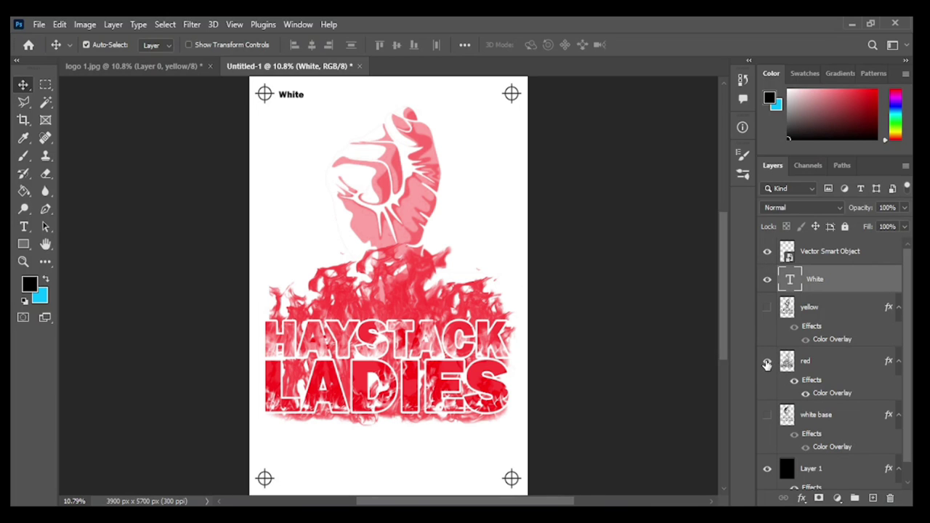
click(836, 362)
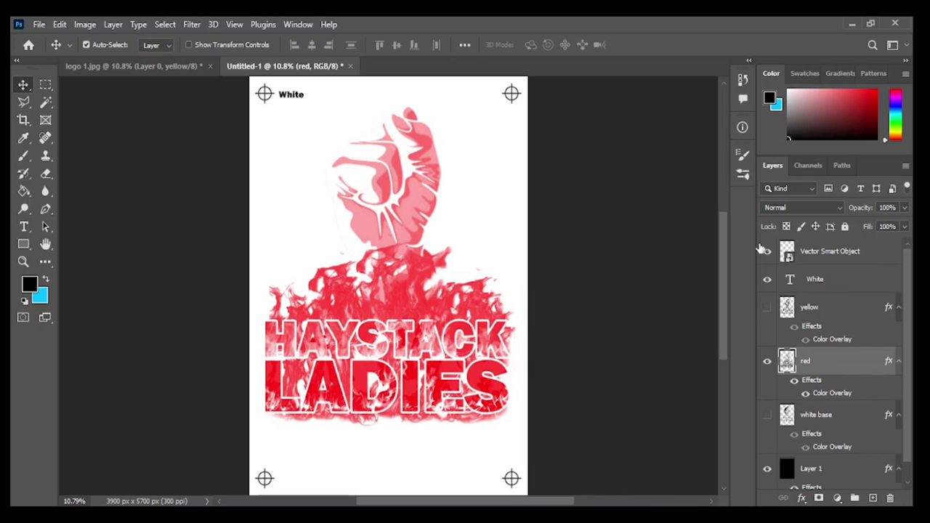
- Set the red layer's Color Overlay colour to black
double_click(815, 370)
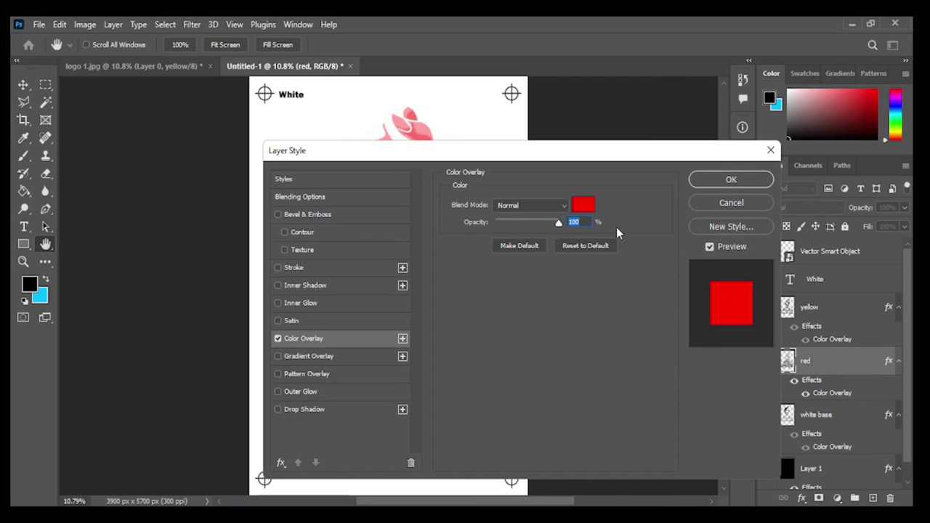
click(591, 211)
drag(614, 283, 524, 336)
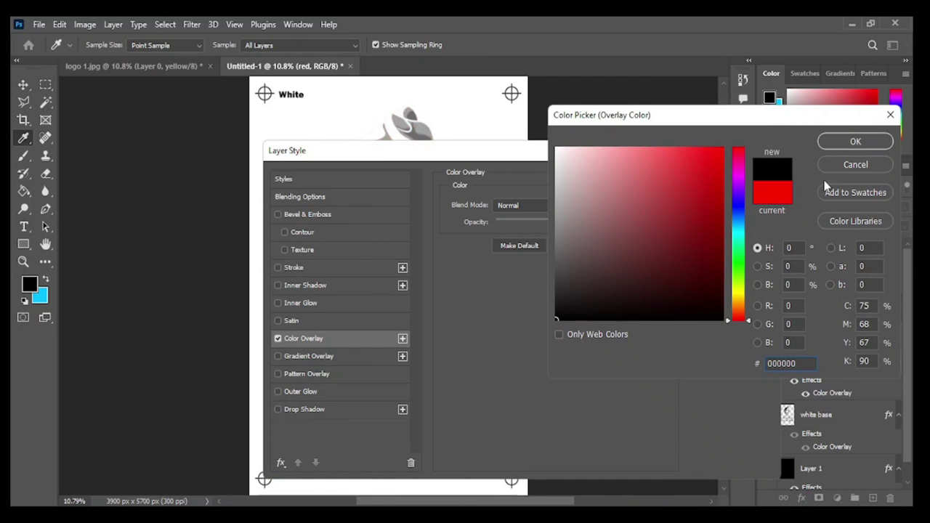
click(843, 142)
click(732, 180)
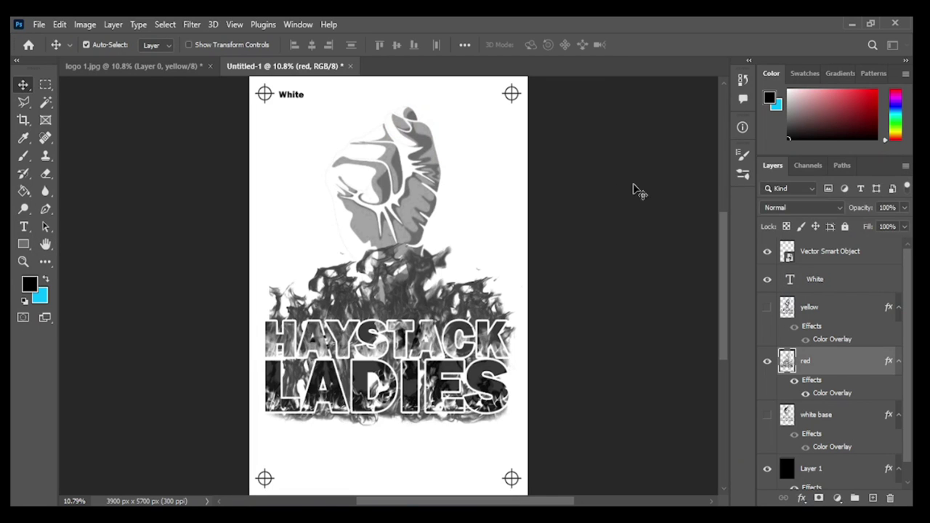
- Change the top-left label from 'White' to 'Red', then hide the red layer
click(24, 226)
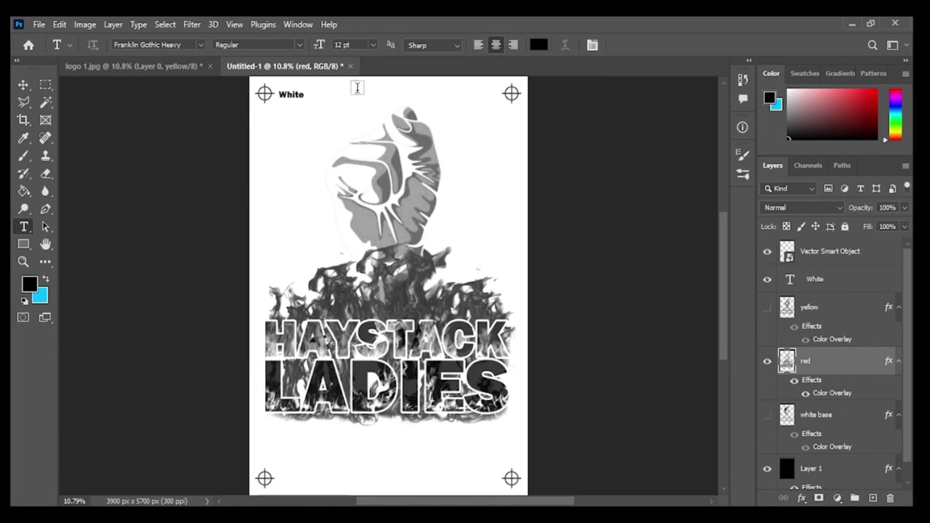
click(302, 95)
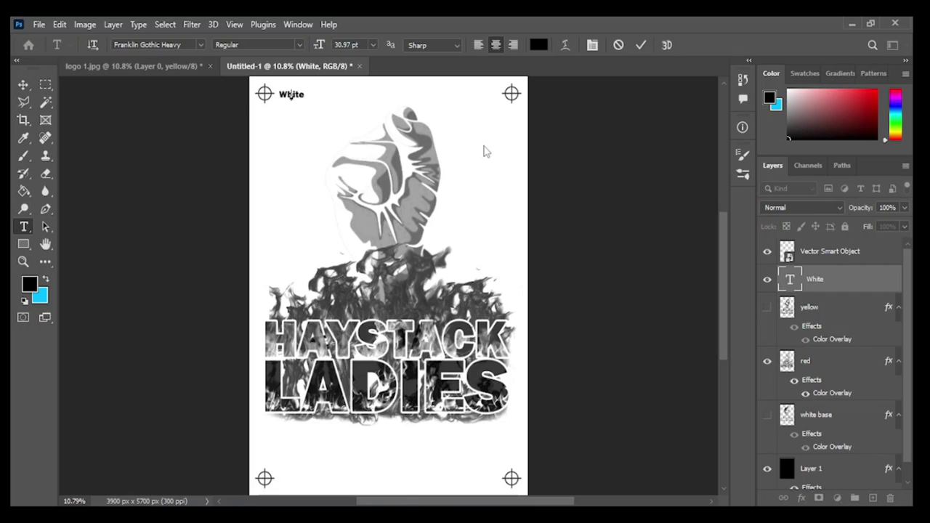
key(ctrl+a)
key(BackSpace)
click(23, 84)
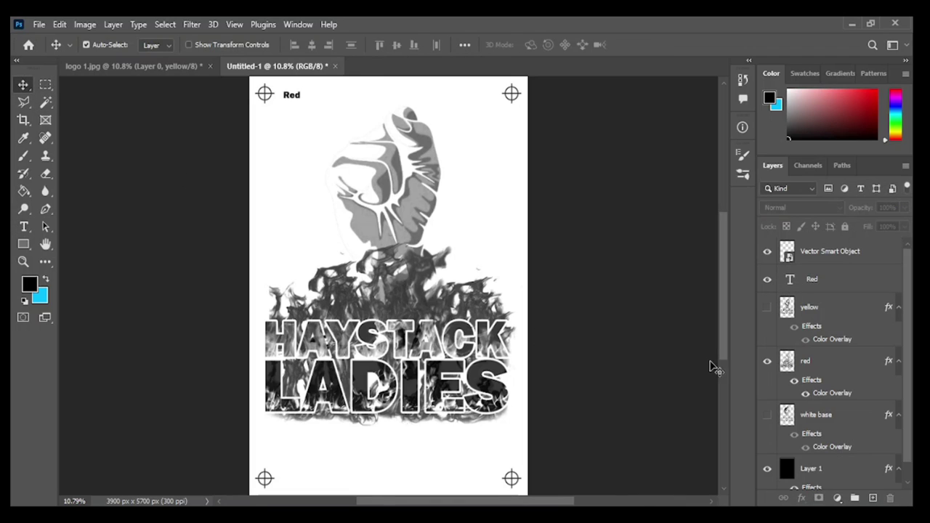
click(768, 361)
- Show and select the yellow layer and set its Color Overlay to black (000000)
click(768, 306)
click(817, 312)
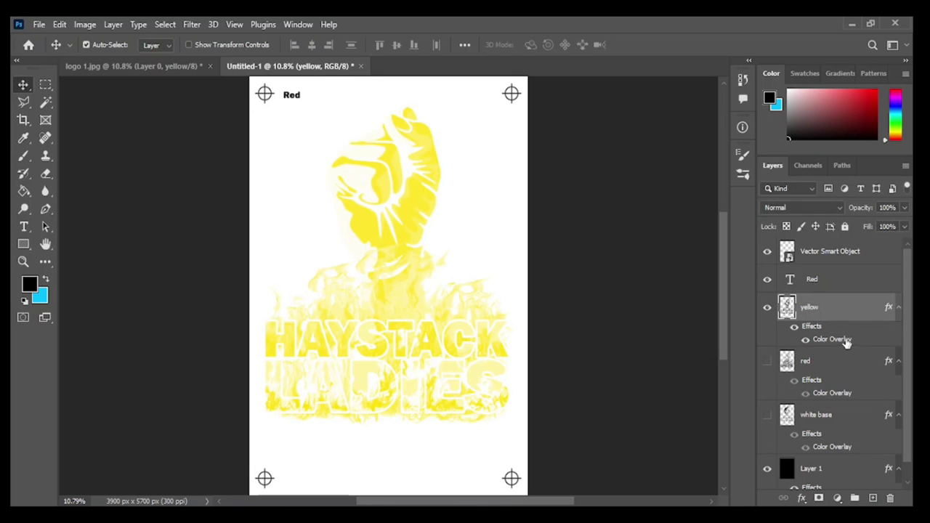
double_click(832, 339)
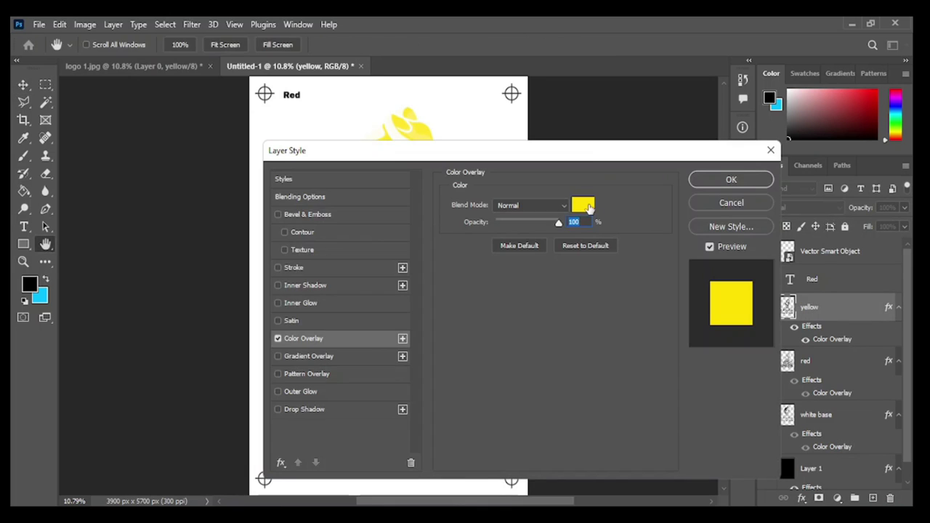
click(588, 207)
drag(602, 300, 525, 332)
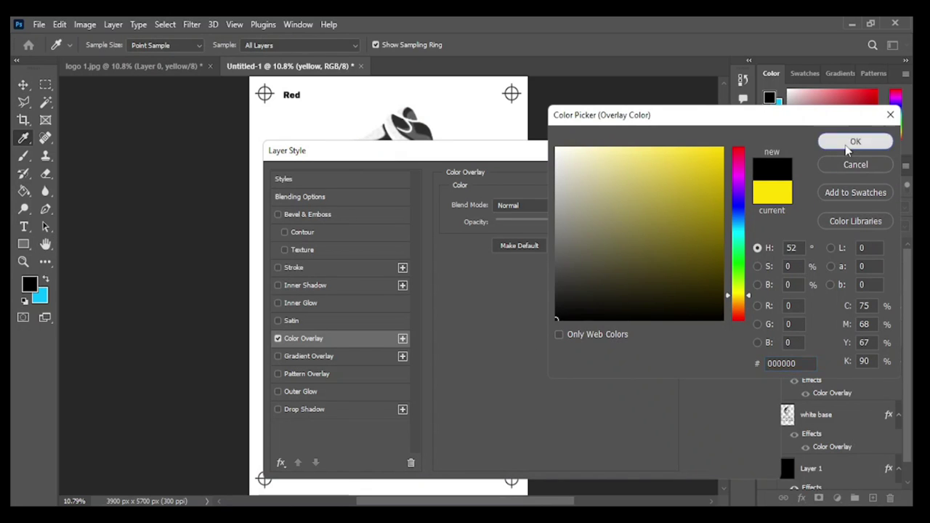
click(848, 144)
click(730, 179)
- Retype the top-left label from 'Red' to 'Yellow'
key(v)
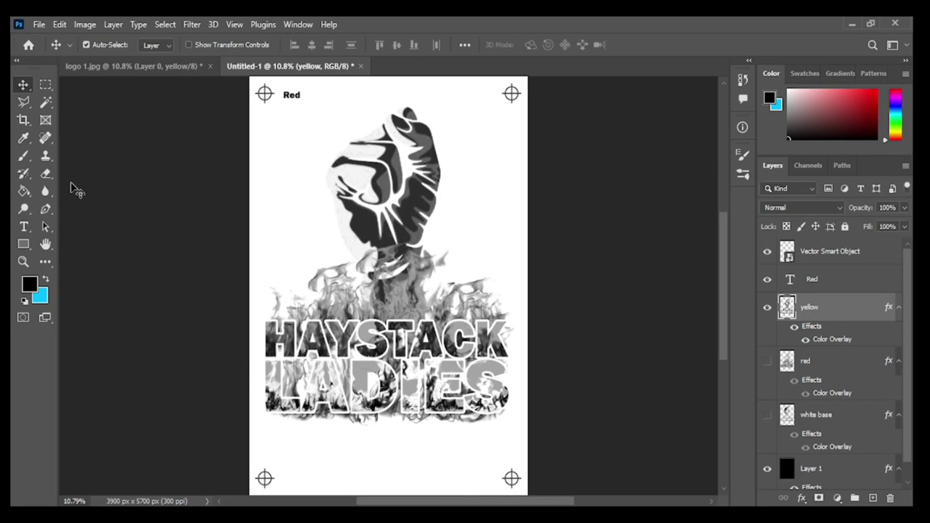
click(23, 226)
click(294, 94)
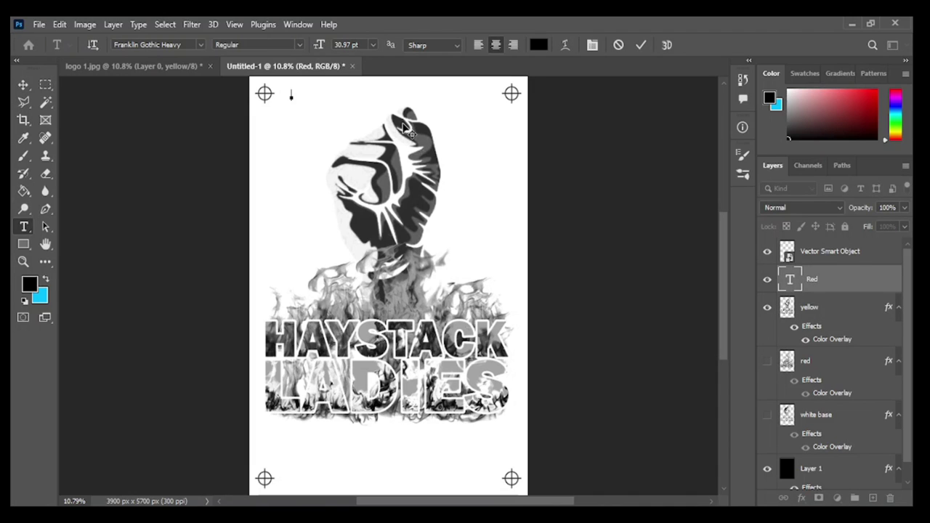
text(Rellow)
click(28, 88)
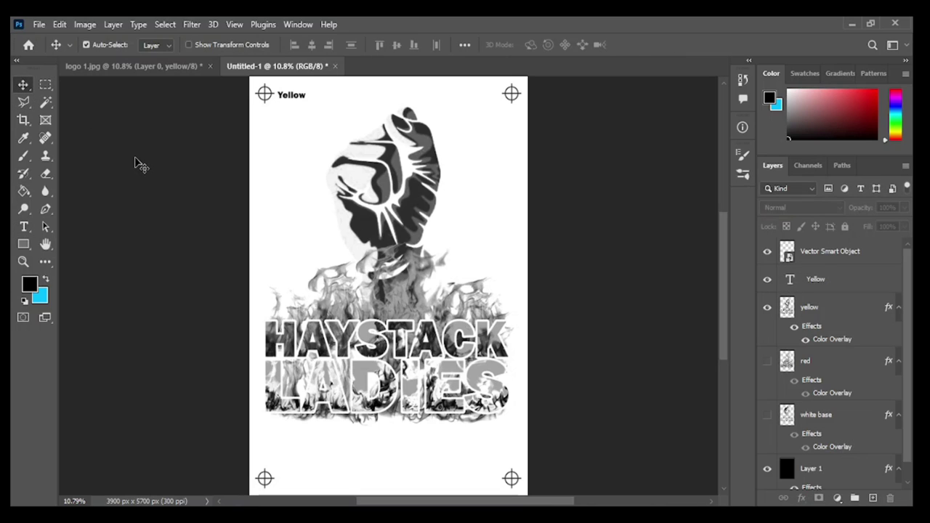